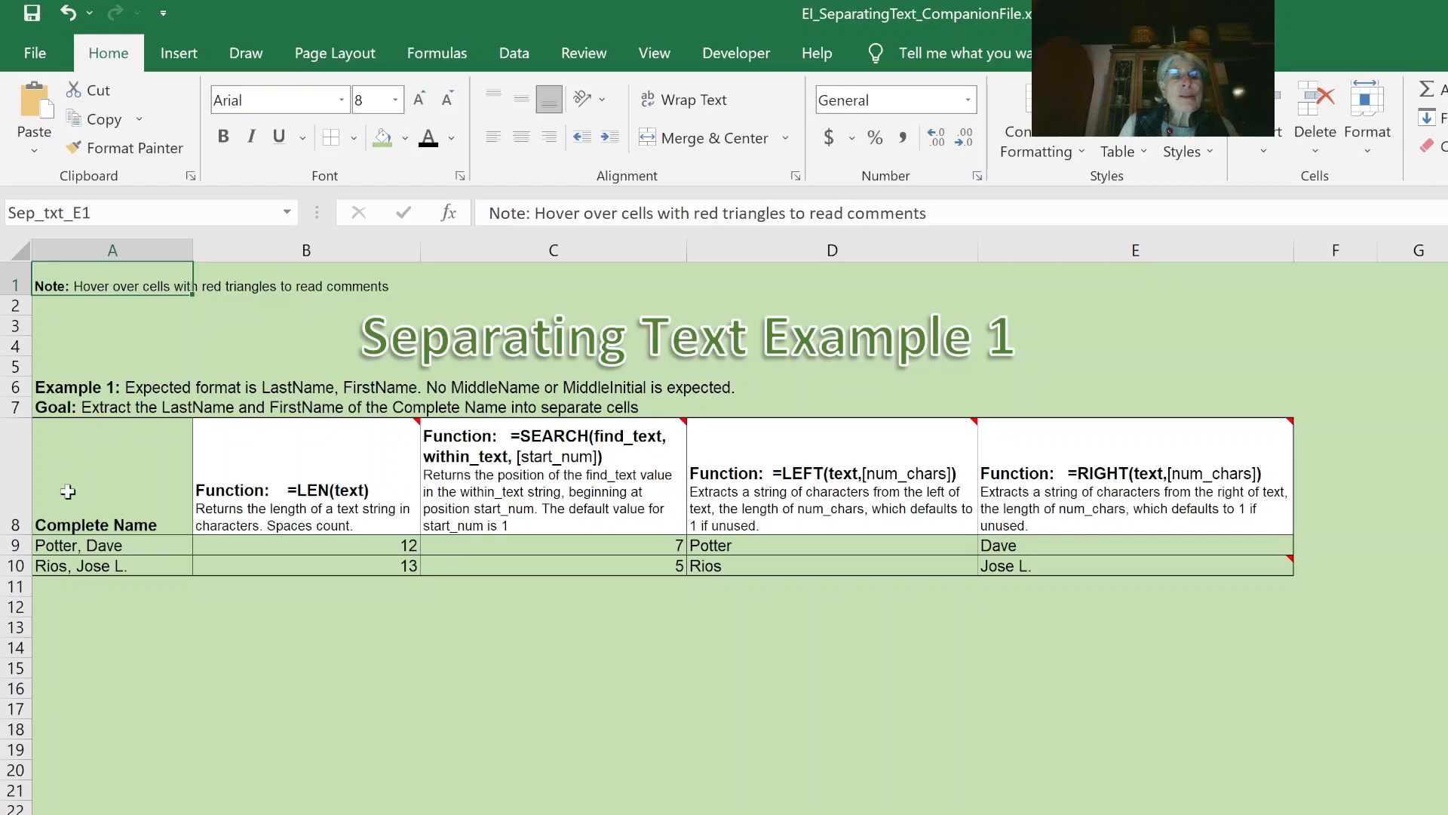
Review the complete names in A9:A10 and examine the LEN formulas in B9 and B10 that count their characters
click(64, 545)
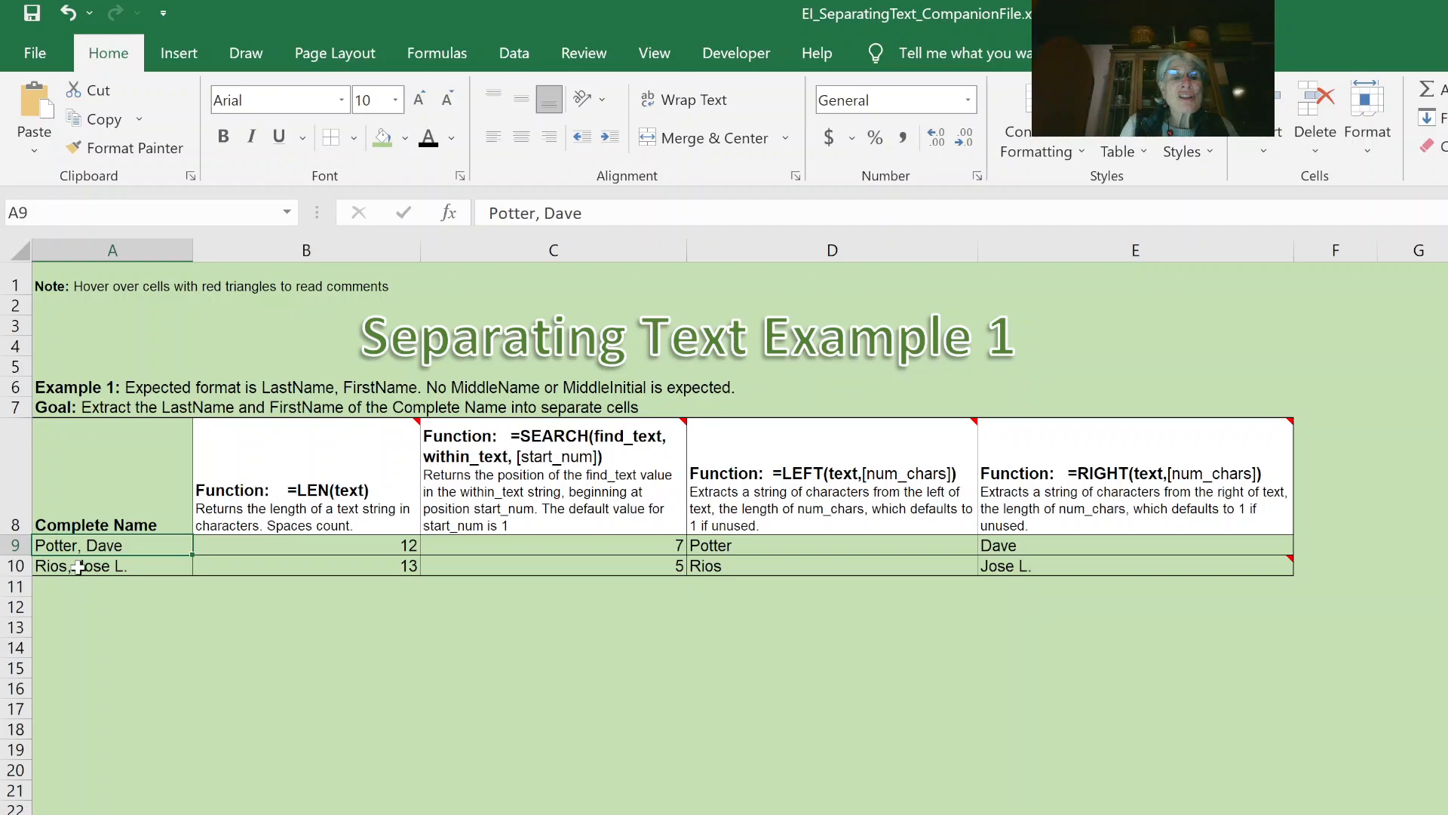
click(80, 567)
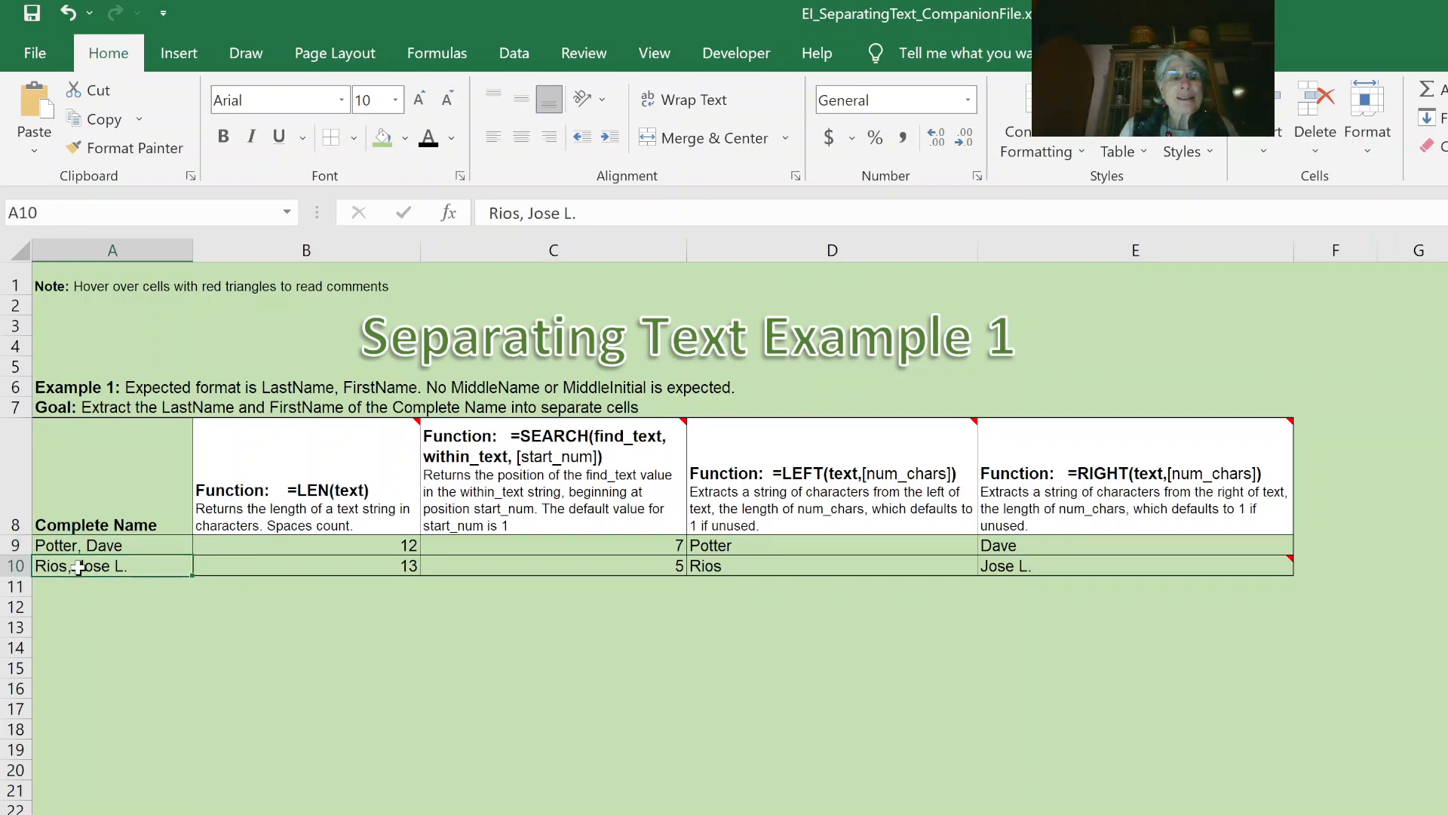
click(71, 546)
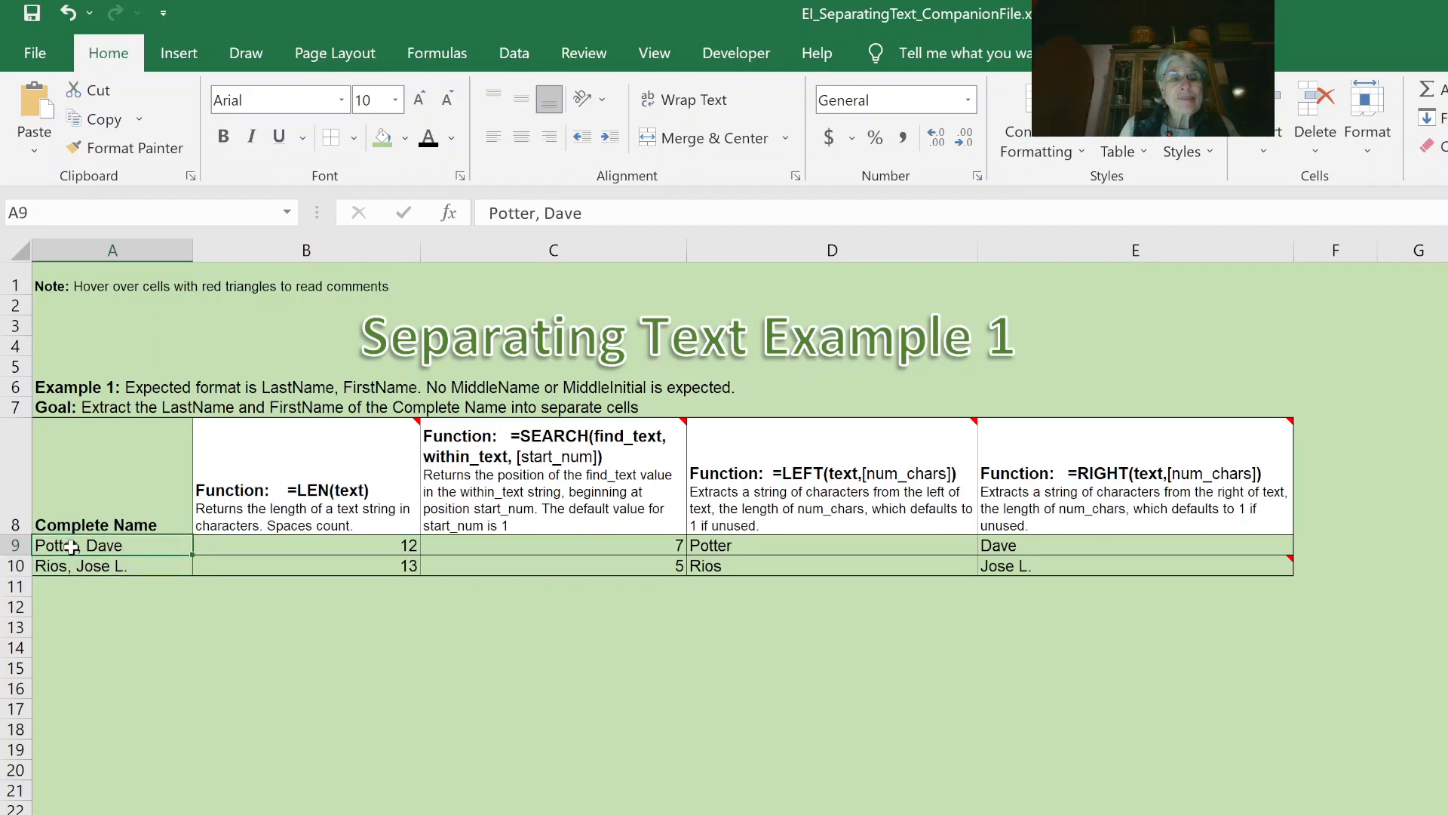
click(393, 545)
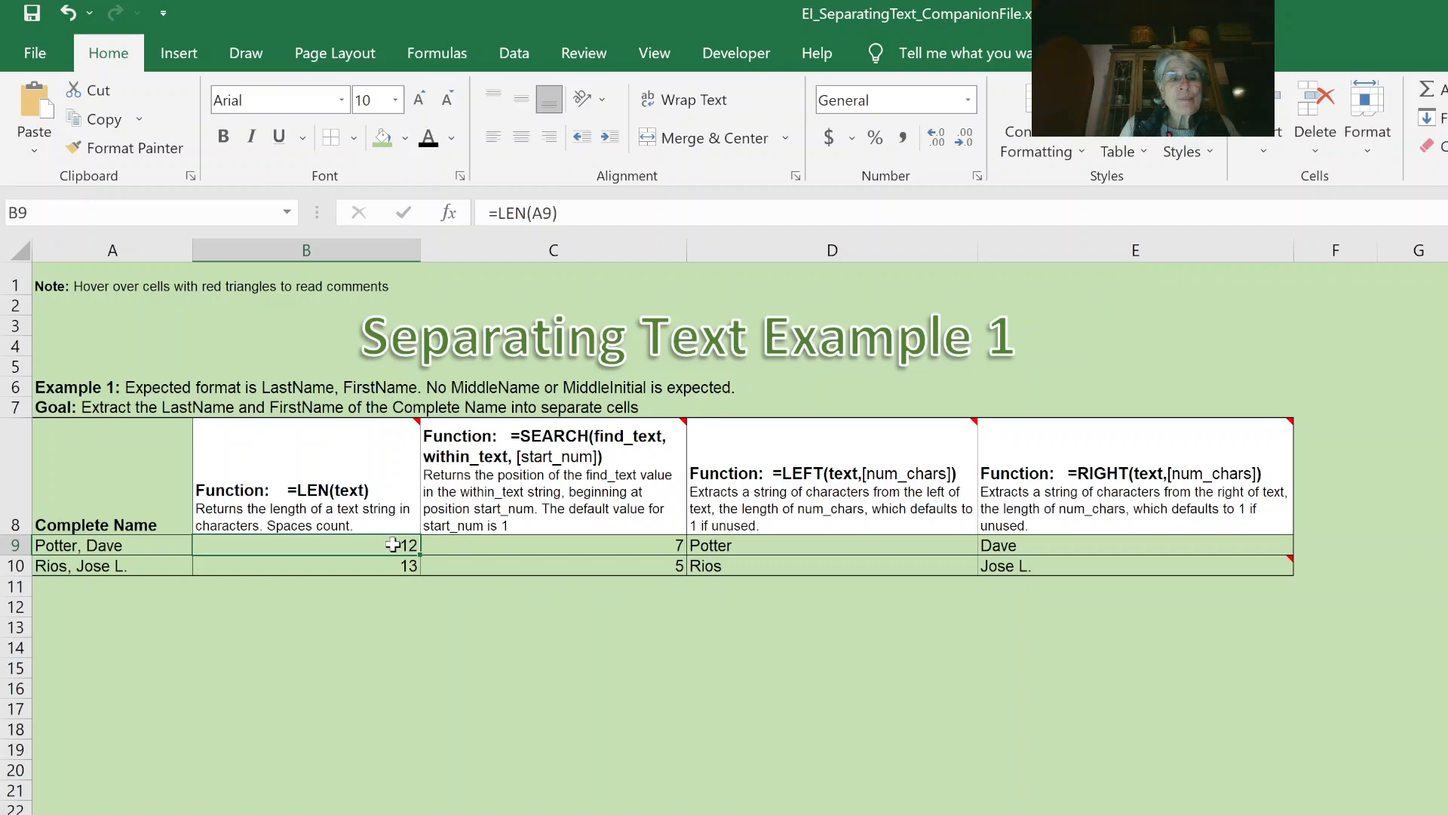
click(395, 567)
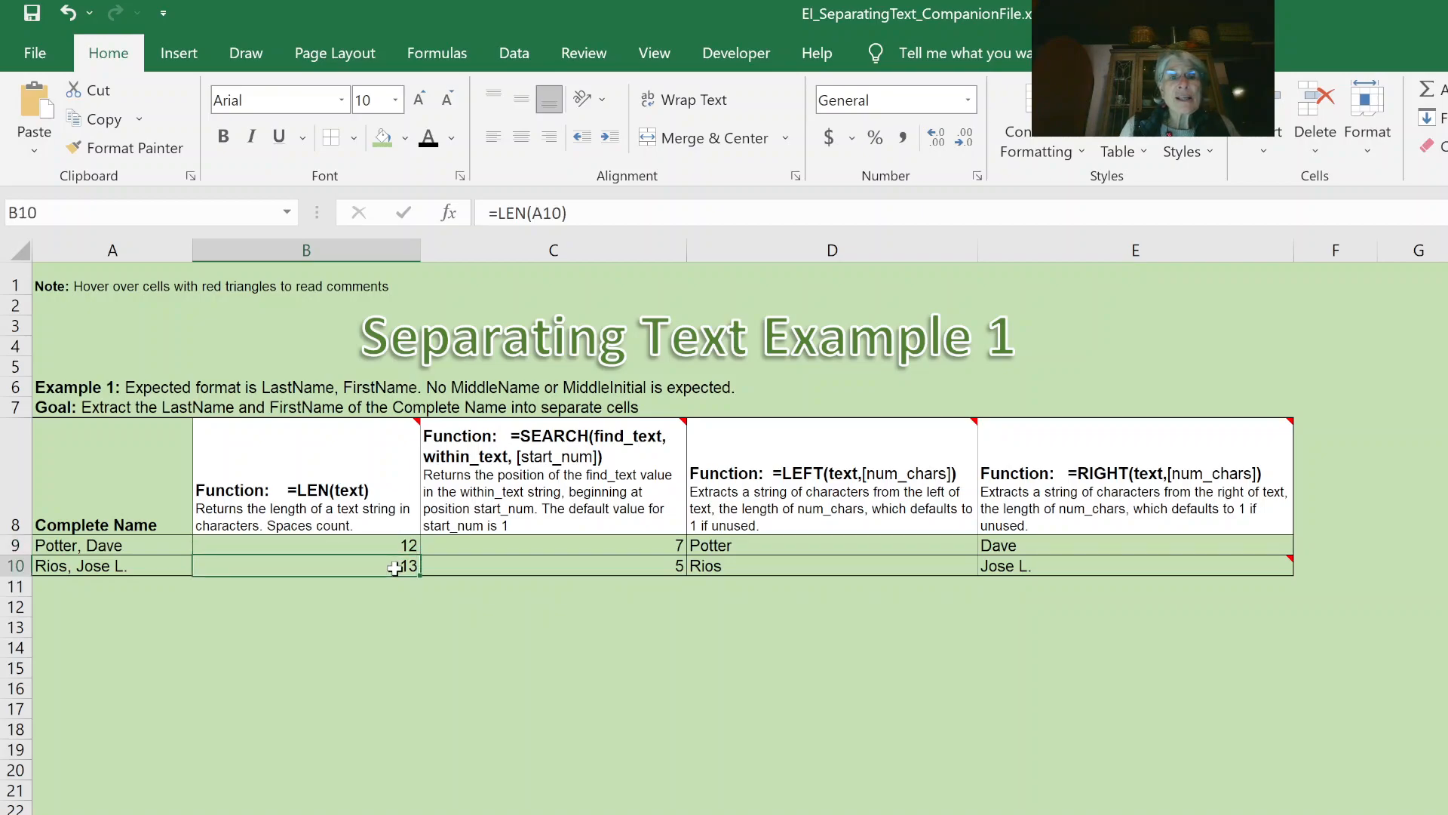
double_click(395, 567)
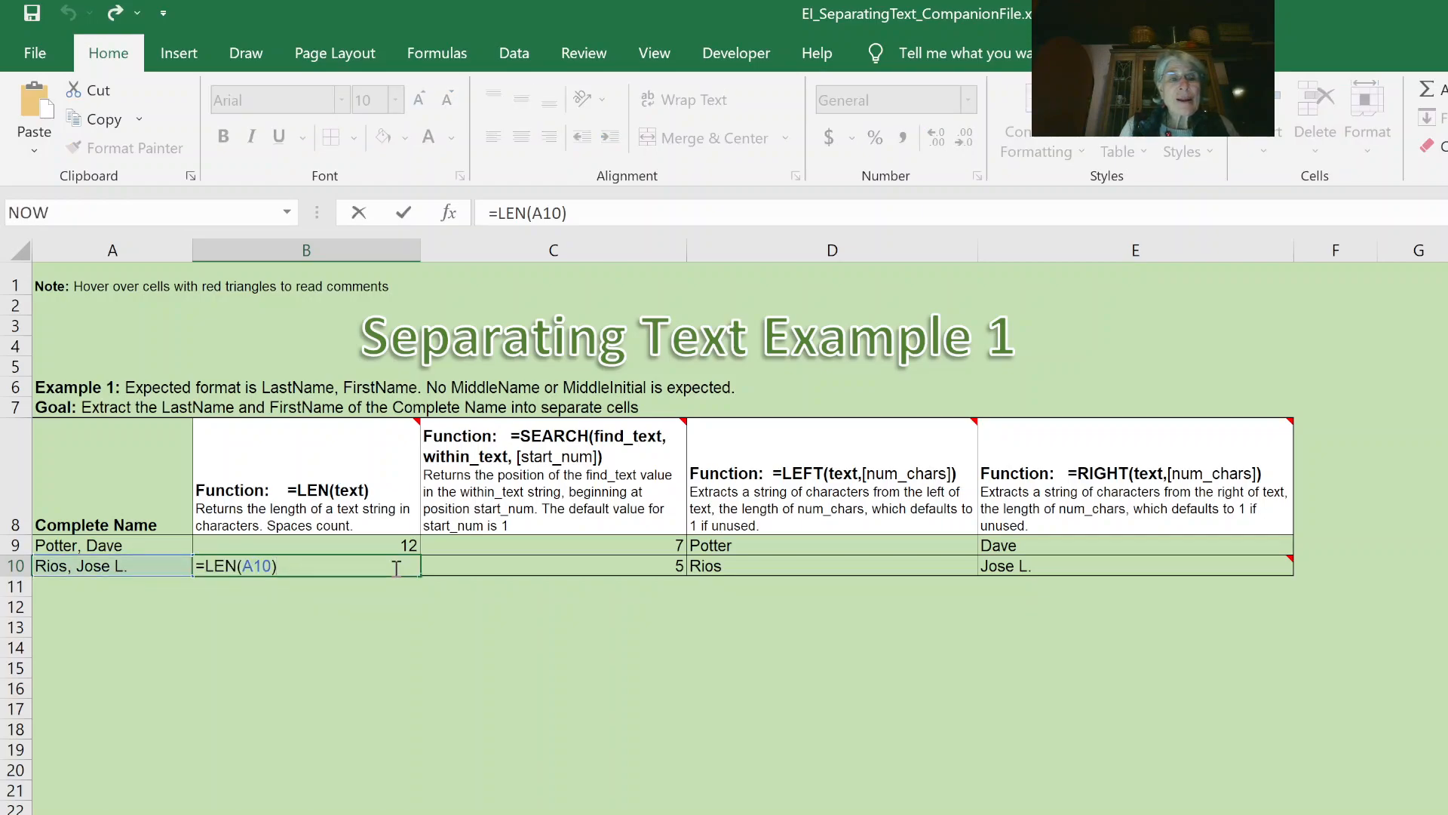
key(ctrl+Return)
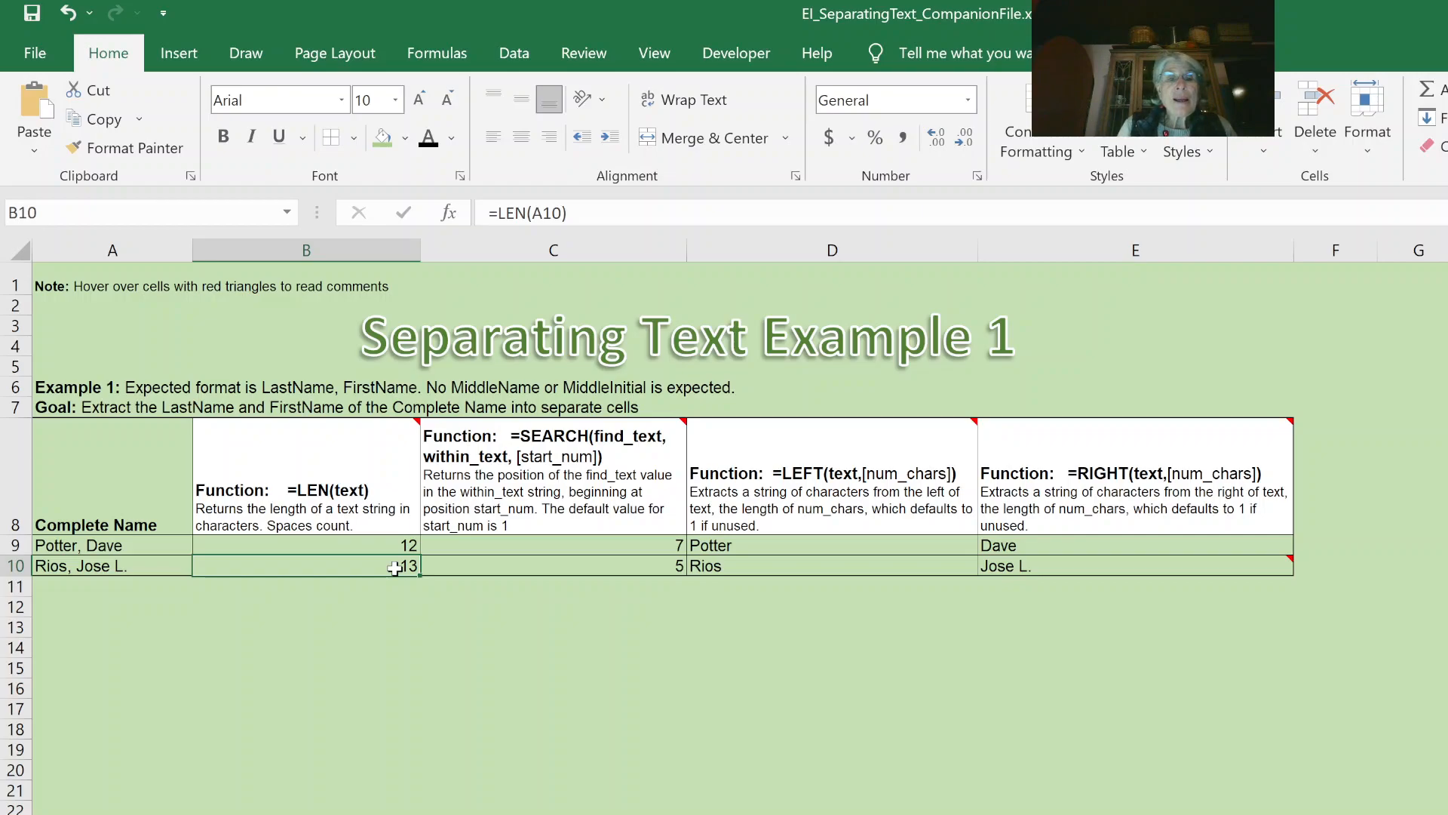
Examine the SEARCH formulas in C9 and C10 that locate the comma, and check them against the complete names in A9 and A10
click(593, 550)
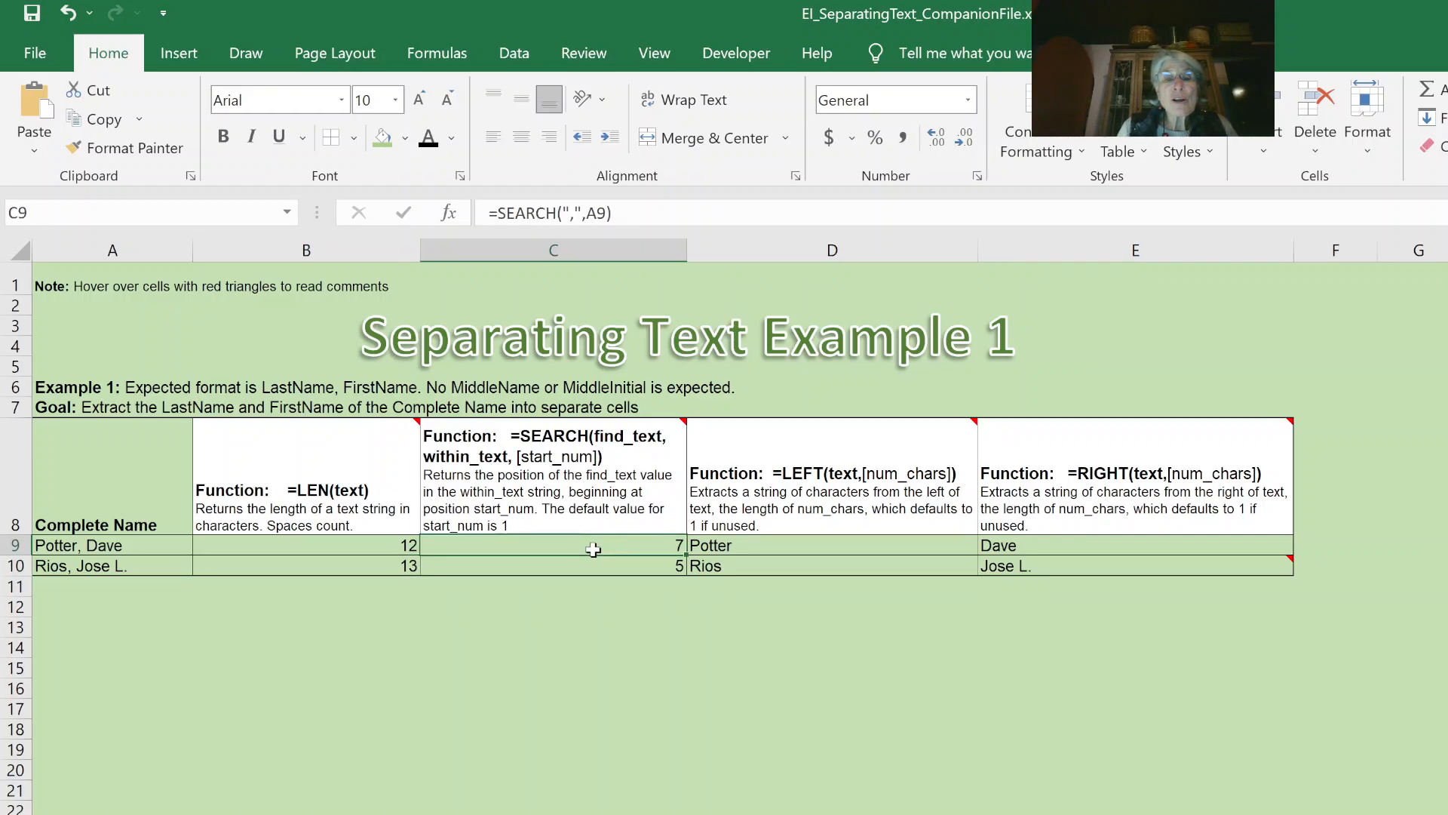
double_click(594, 550)
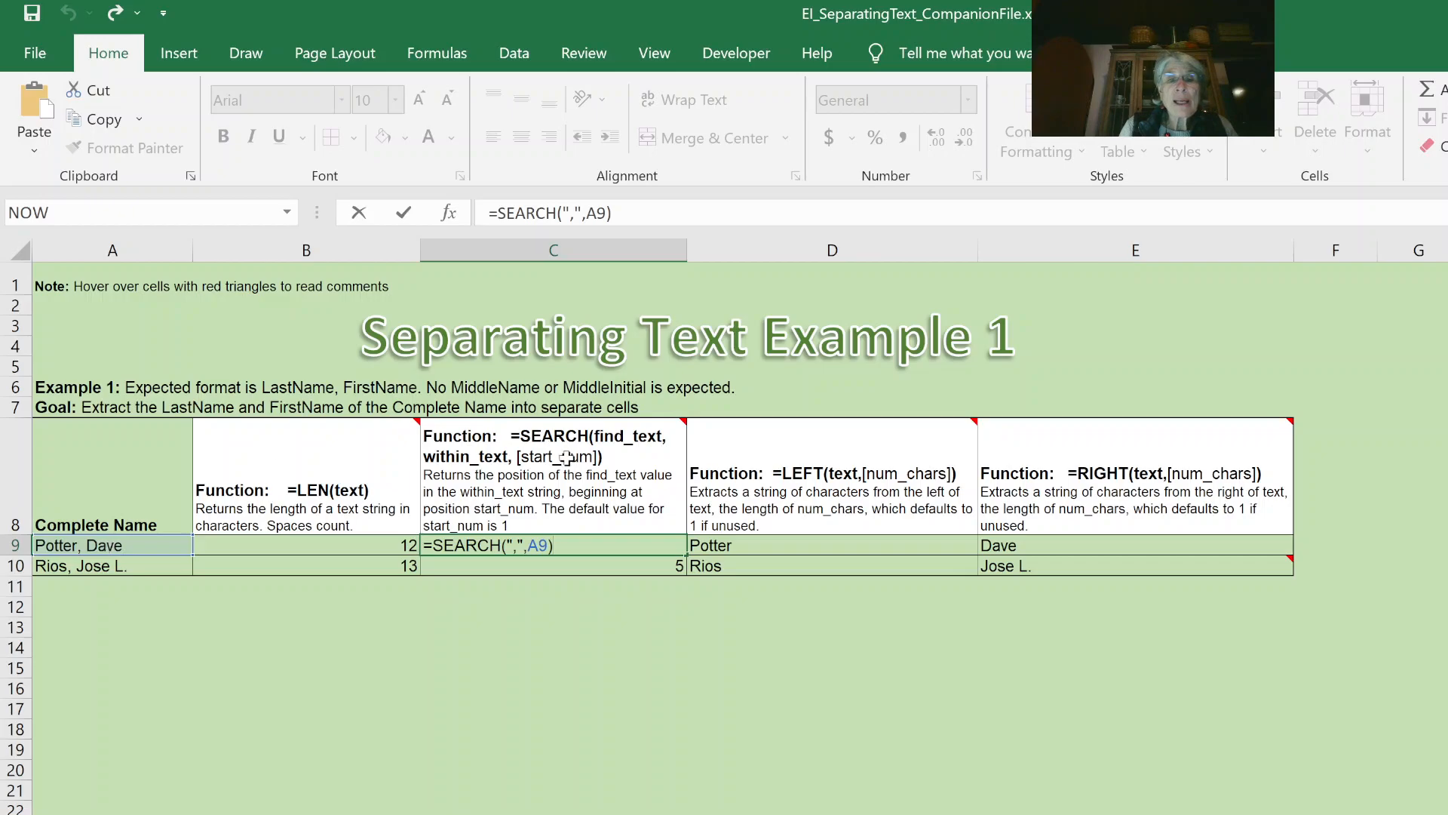
key(Return)
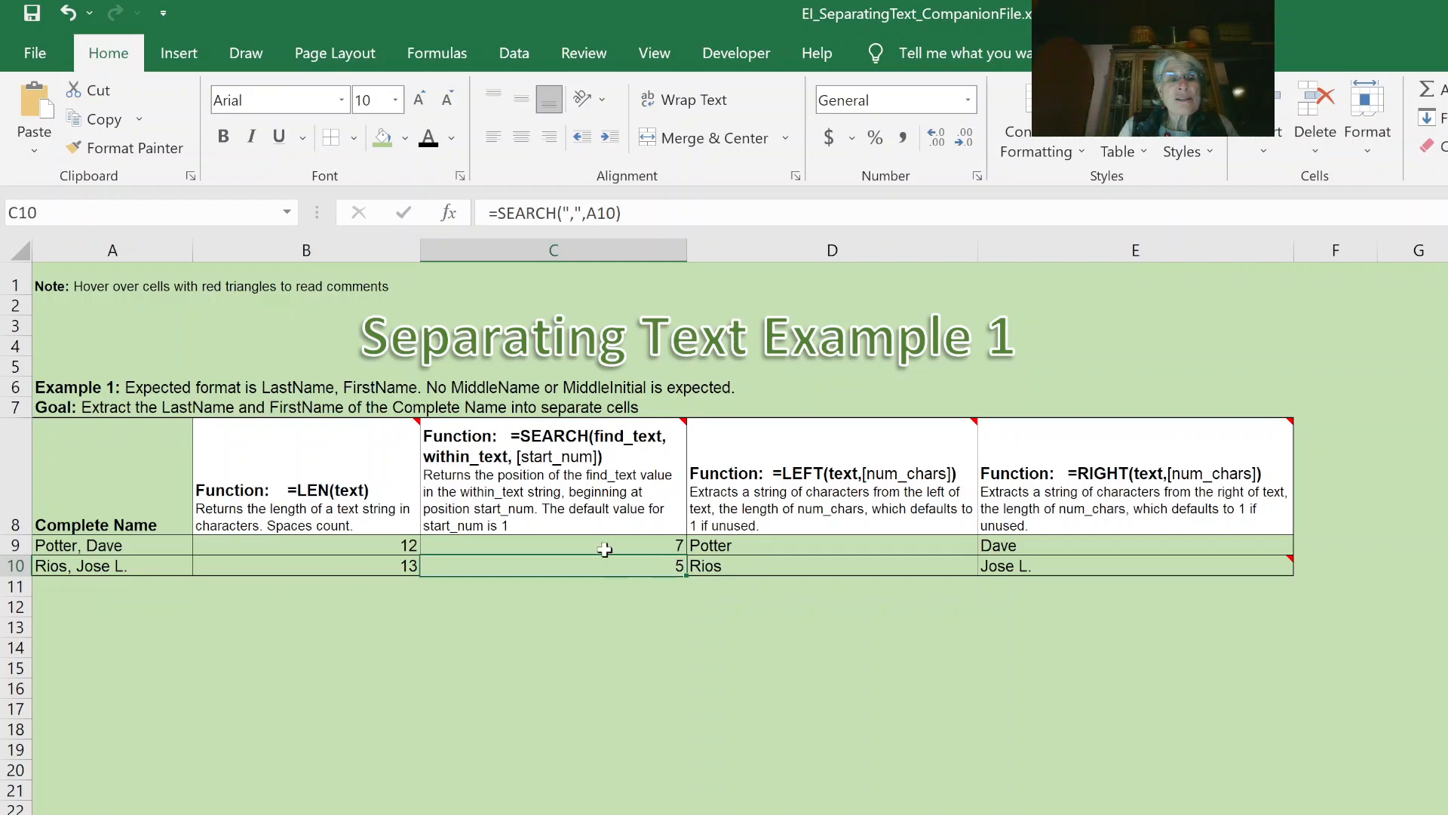
click(115, 542)
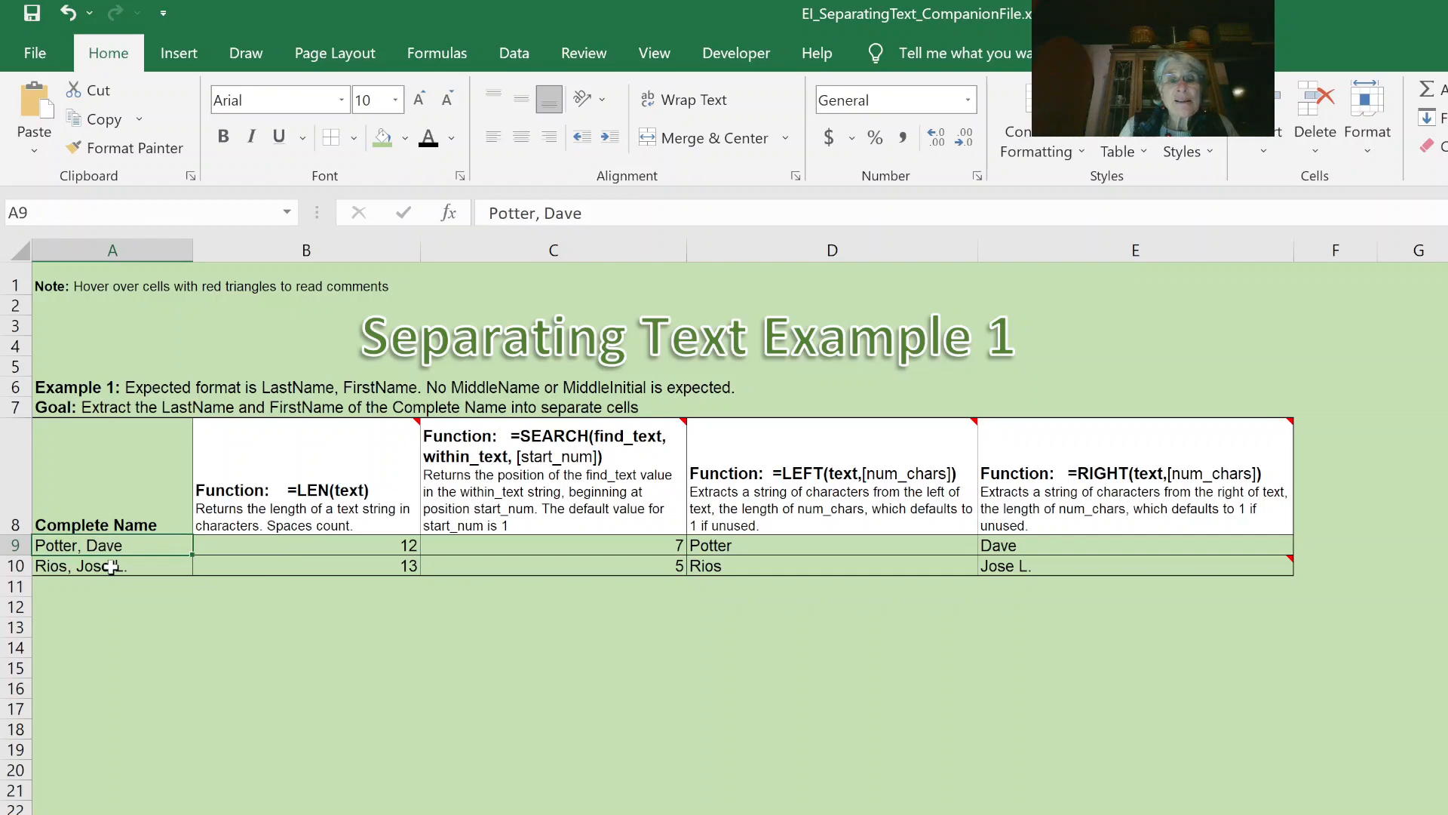
click(112, 567)
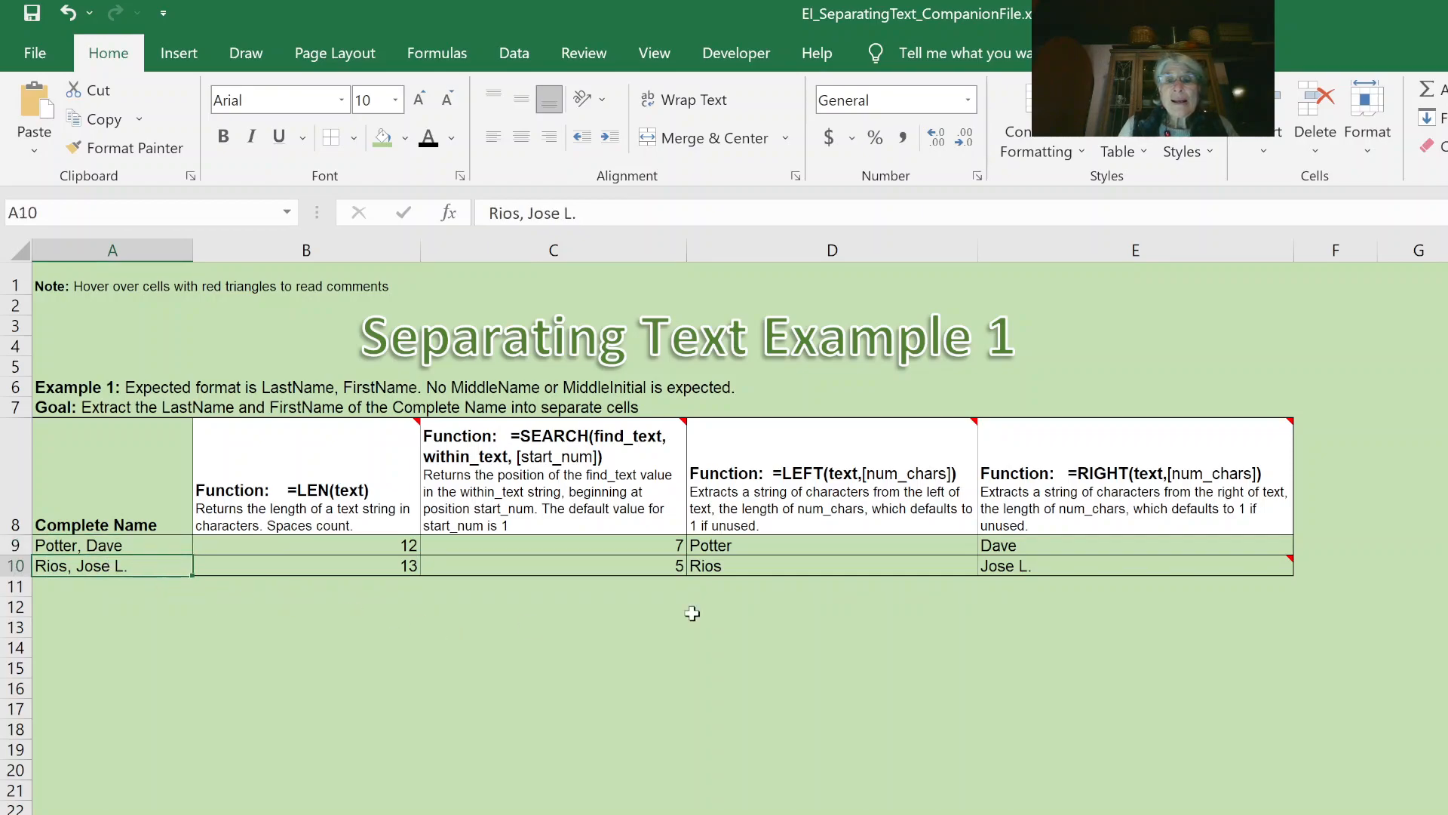
Examine the LEFT formula in D9 that extracts the last name, and read the comment on the LEFT column header
double_click(845, 543)
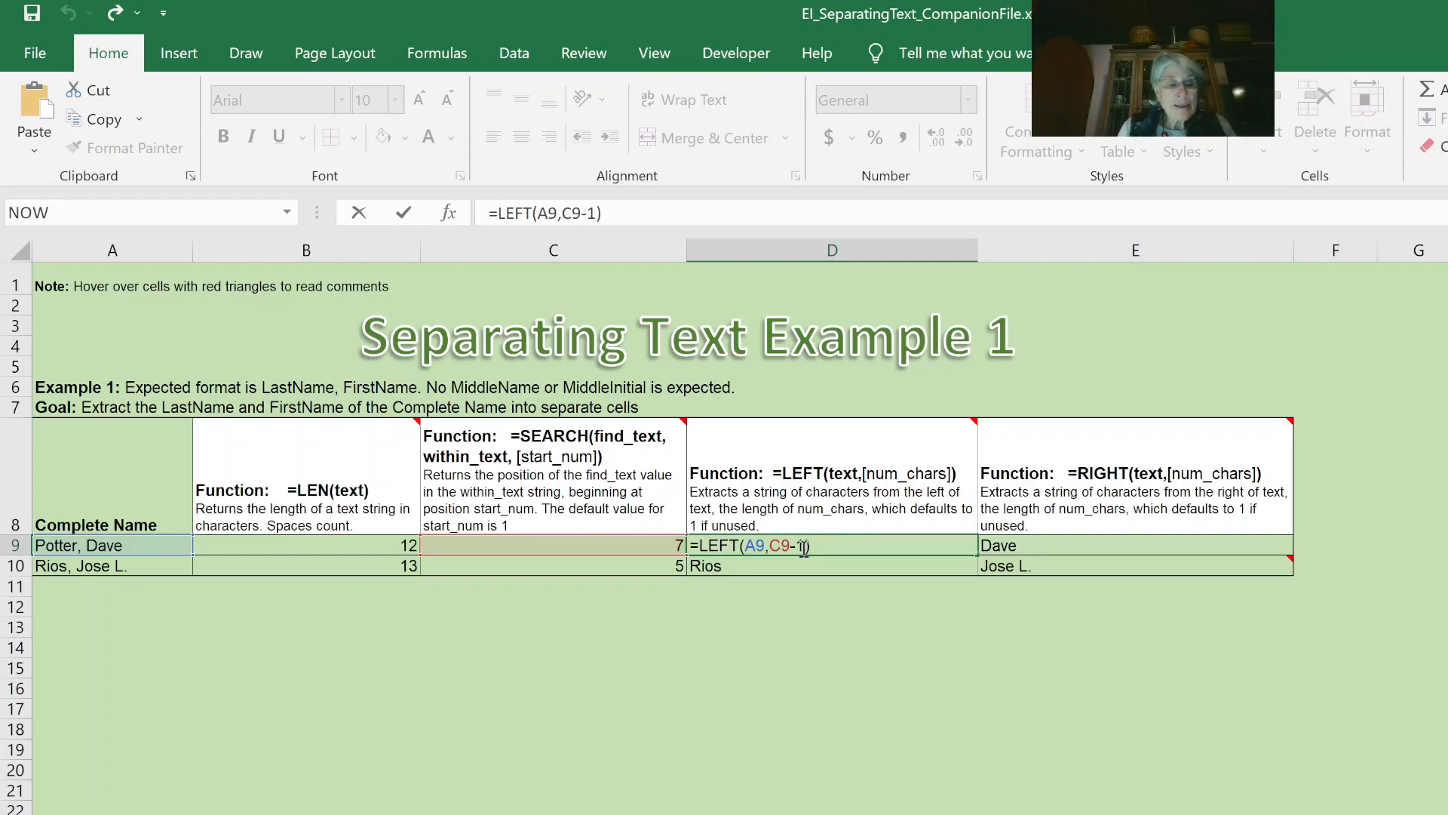
text(`)
key(BackSpace)
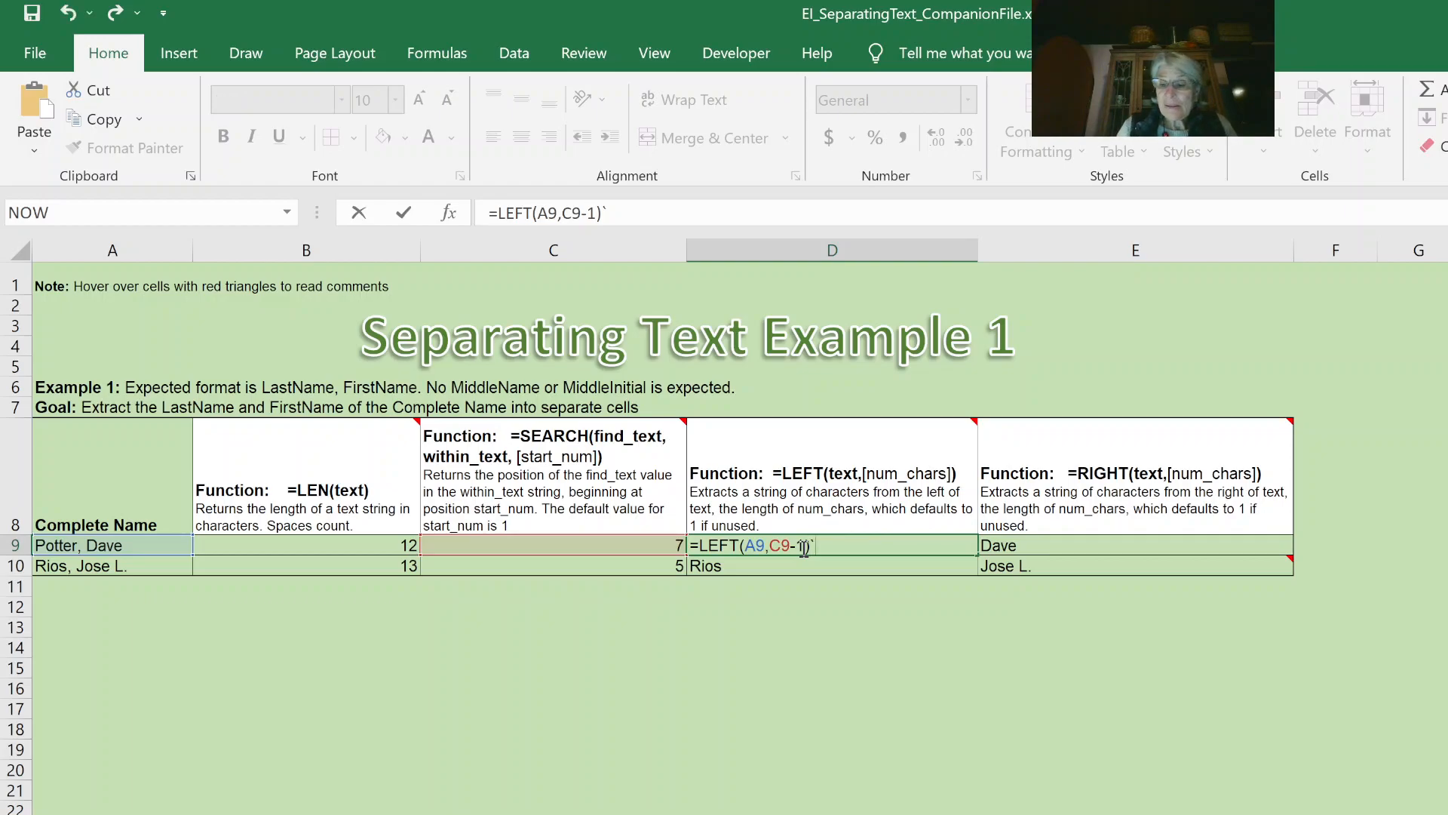
key(Return)
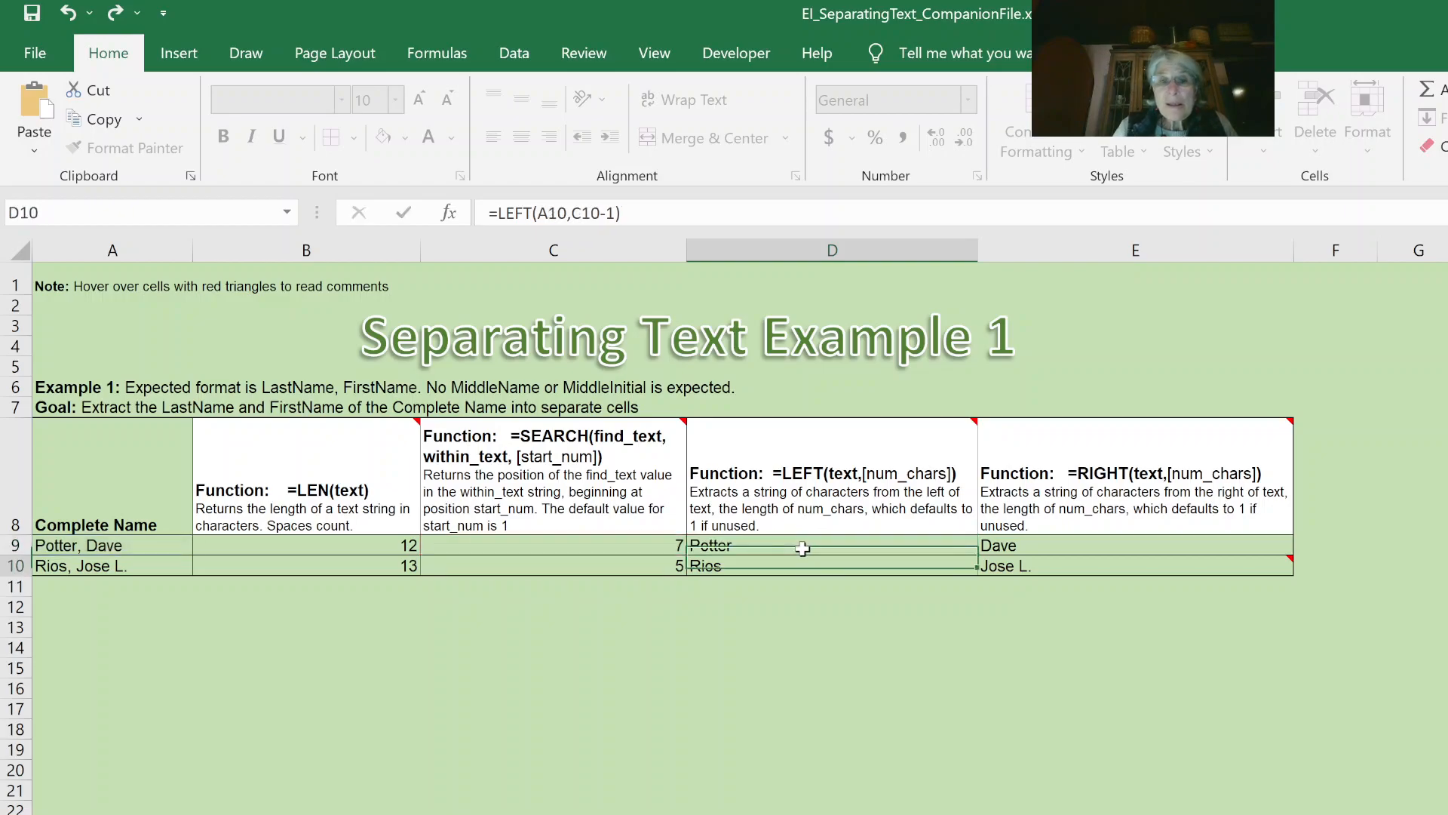
mouse_move(946, 450)
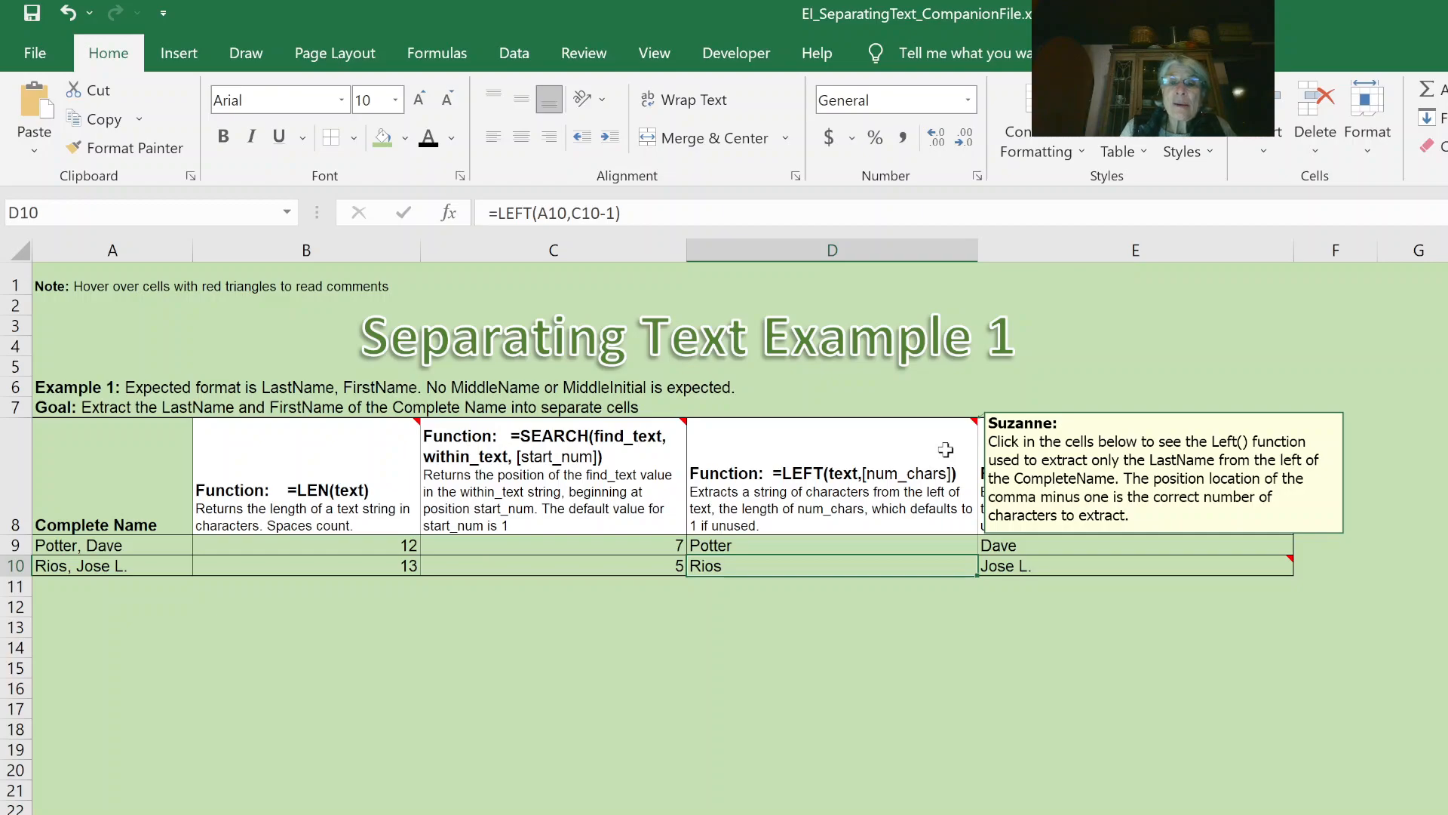
click(953, 607)
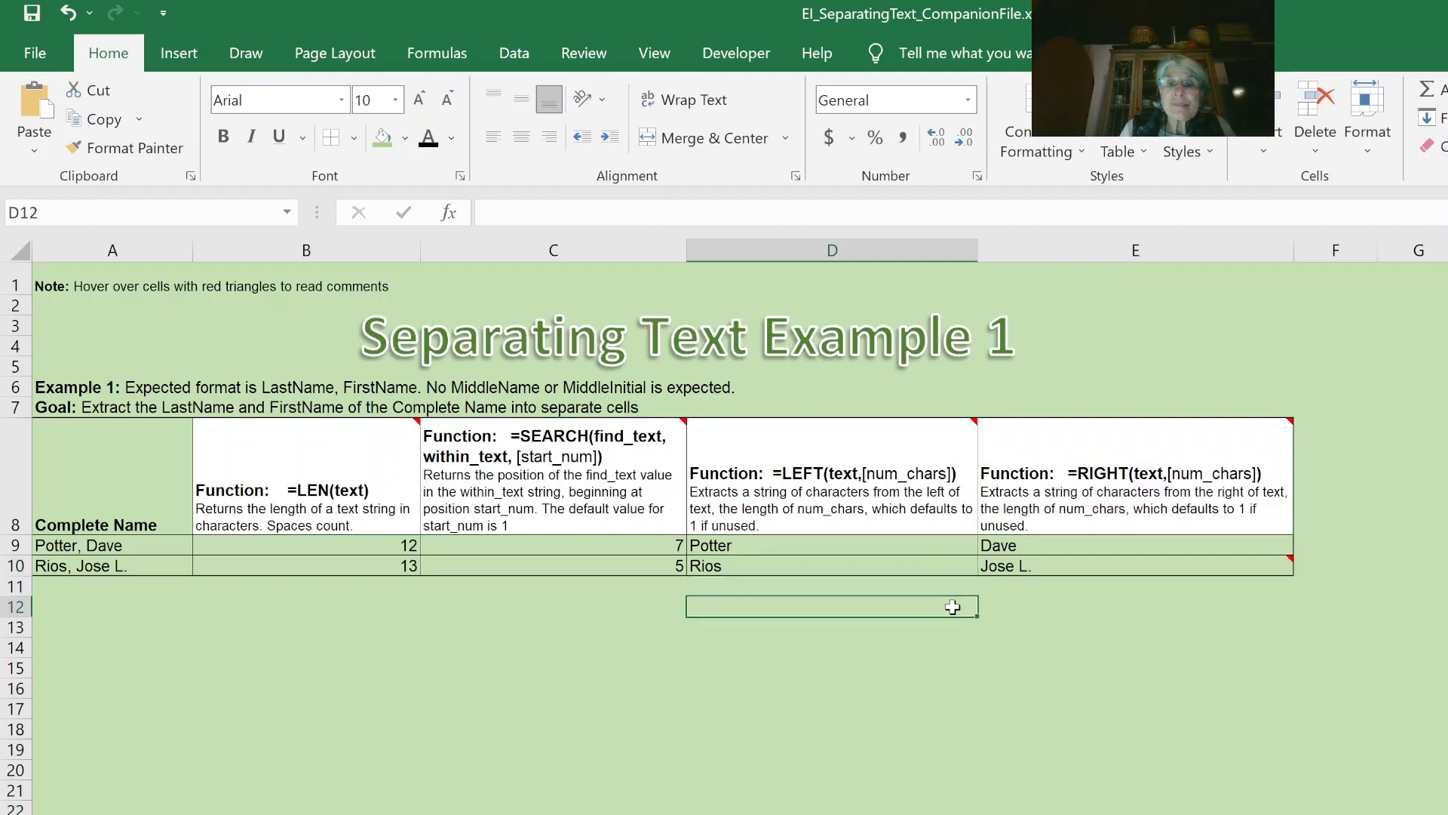
Examine the RIGHT formula in E9 that extracts the first name, and compare it with the complete name in A9
click(1011, 549)
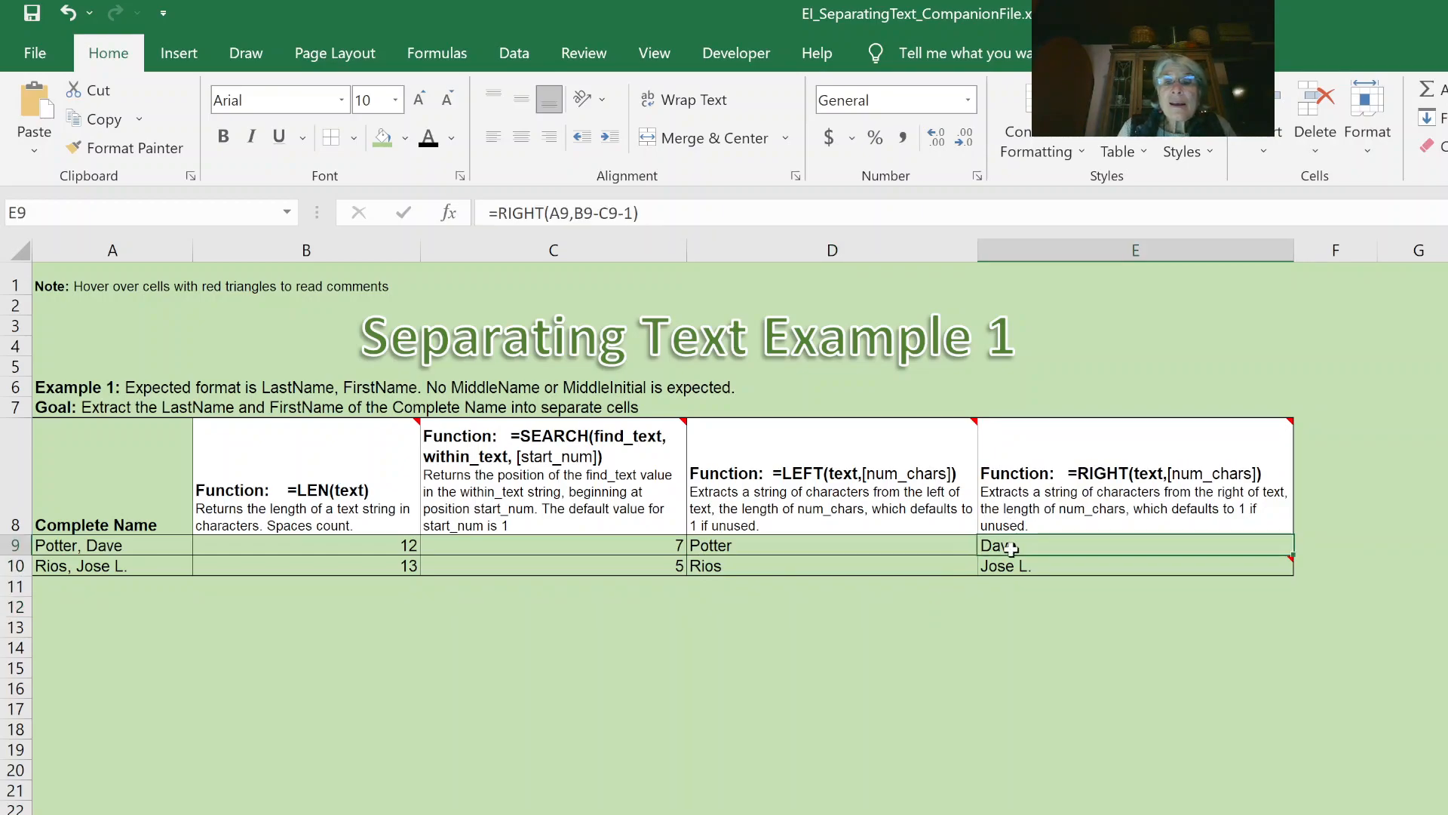
double_click(1010, 549)
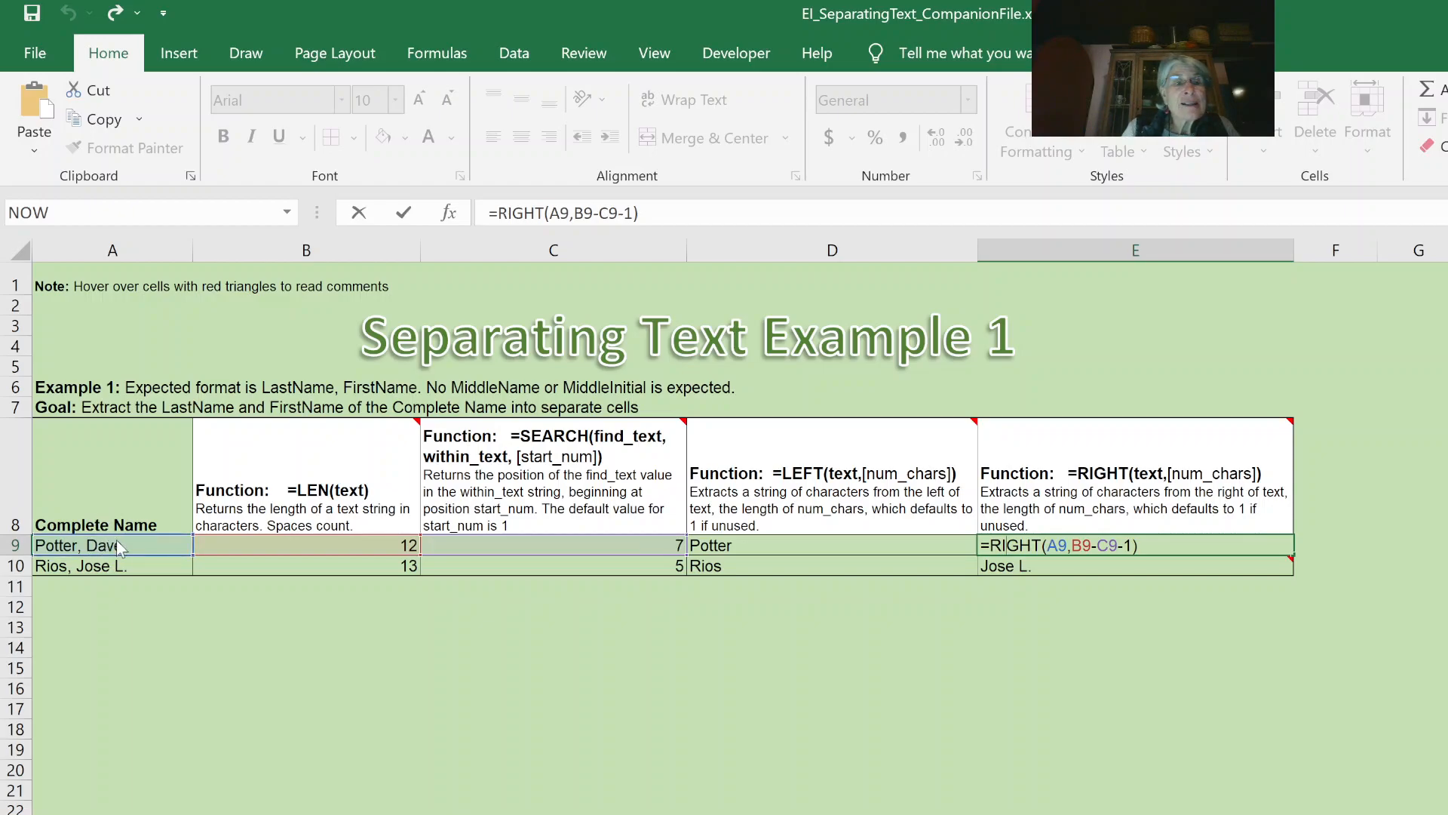
key(ctrl+Return)
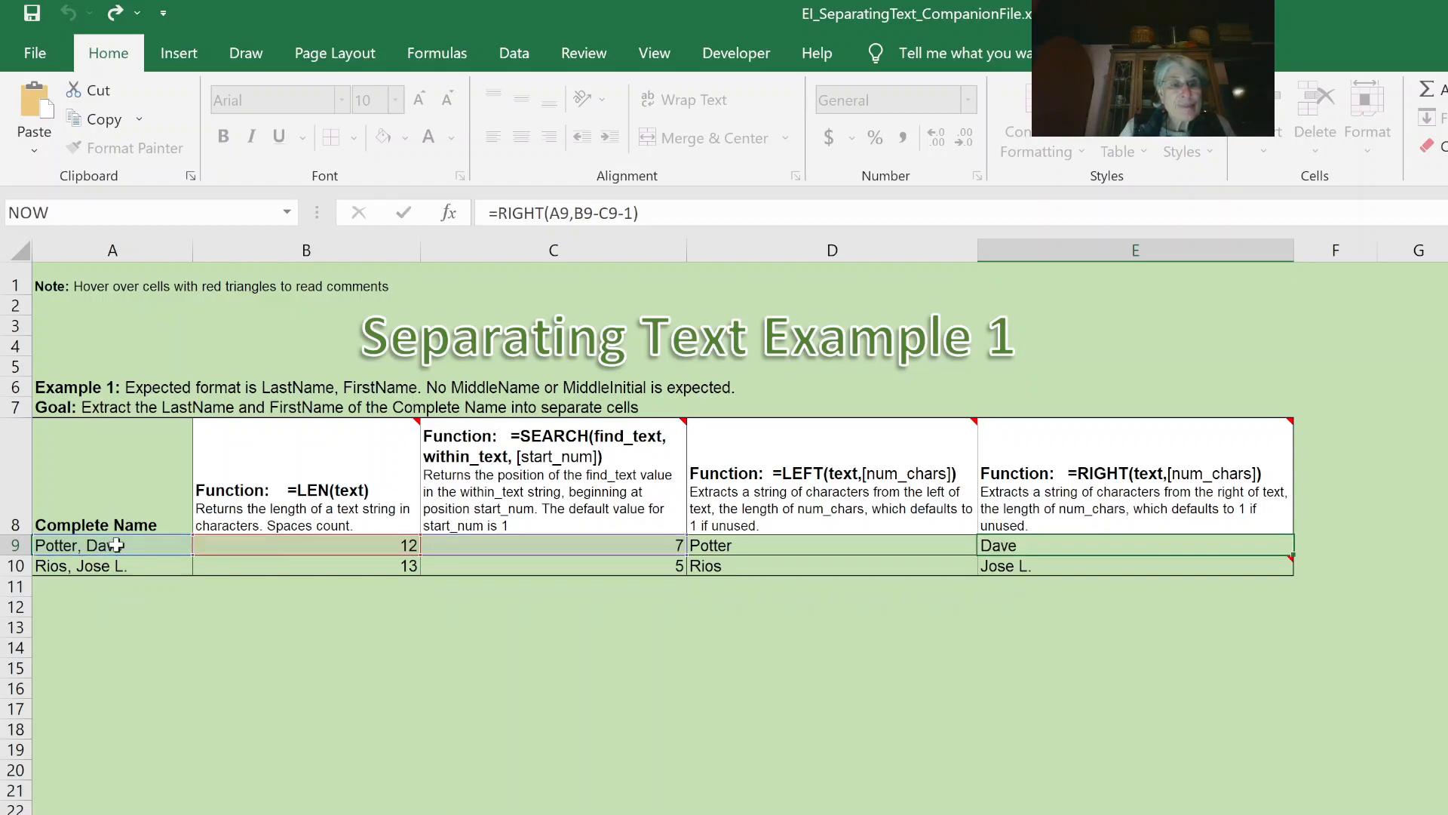
double_click(115, 545)
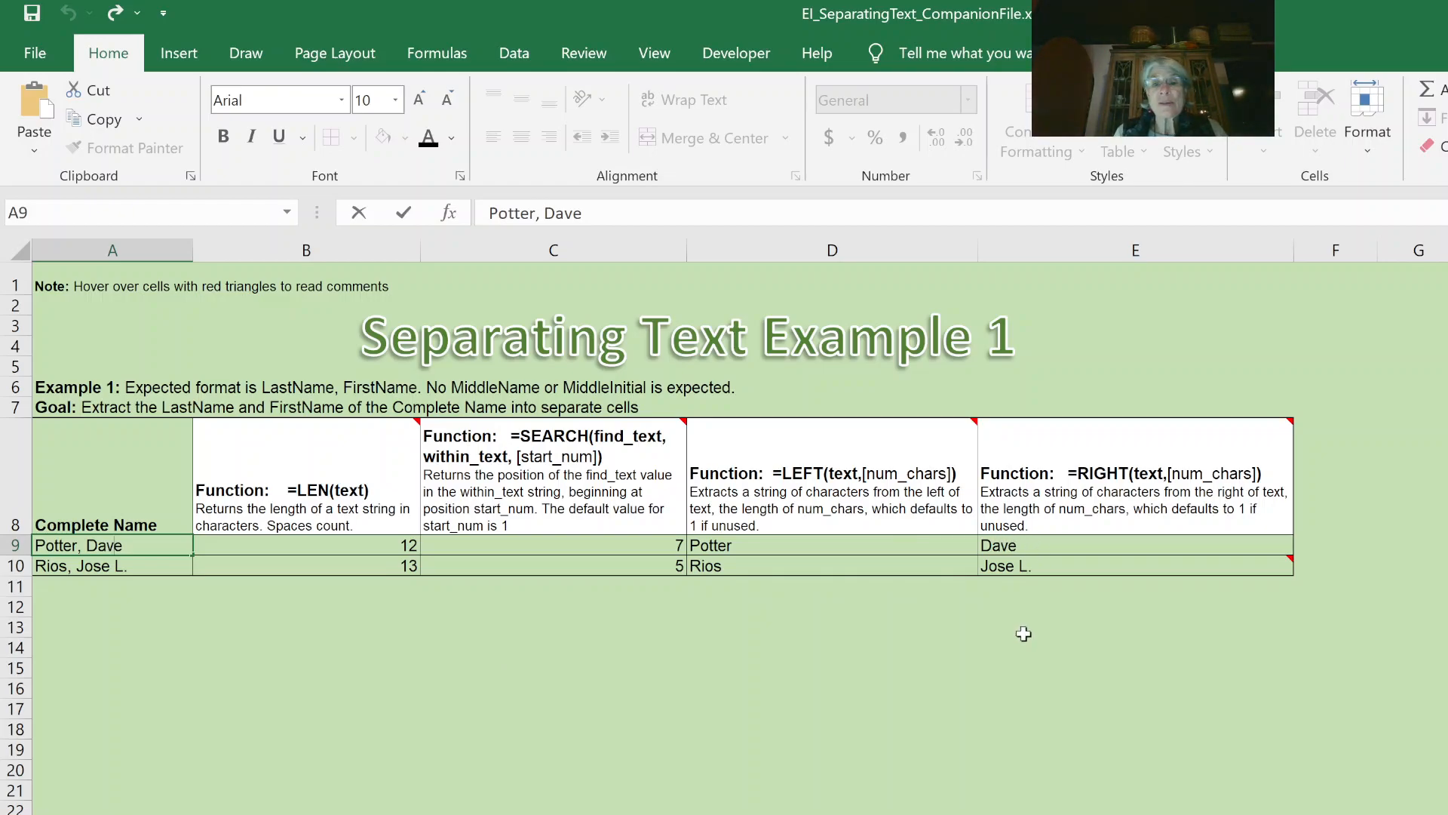
Examine the RIGHT formula in E10 and its comment about the middle initial in the first-name extraction
click(1054, 568)
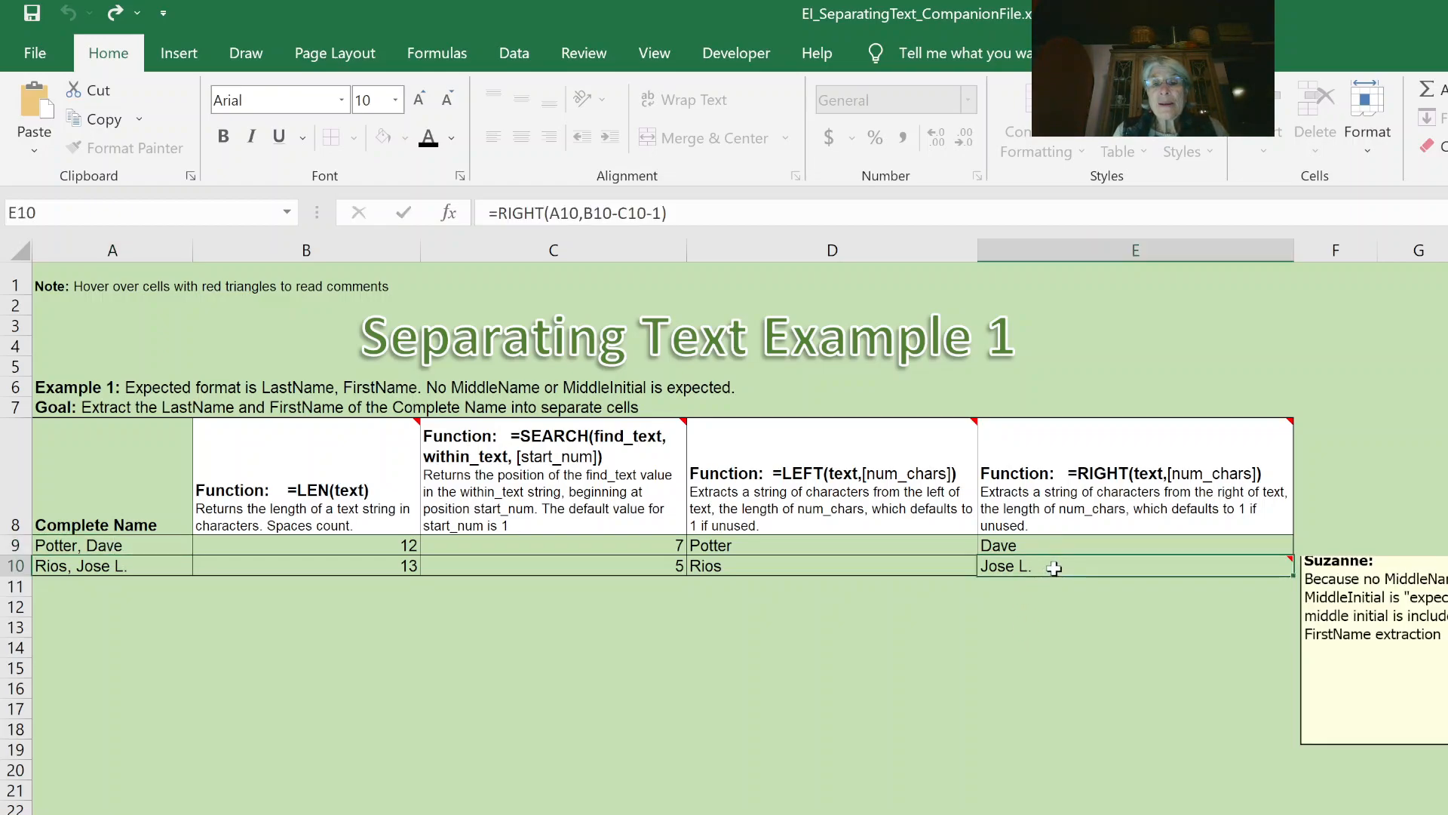
double_click(1054, 568)
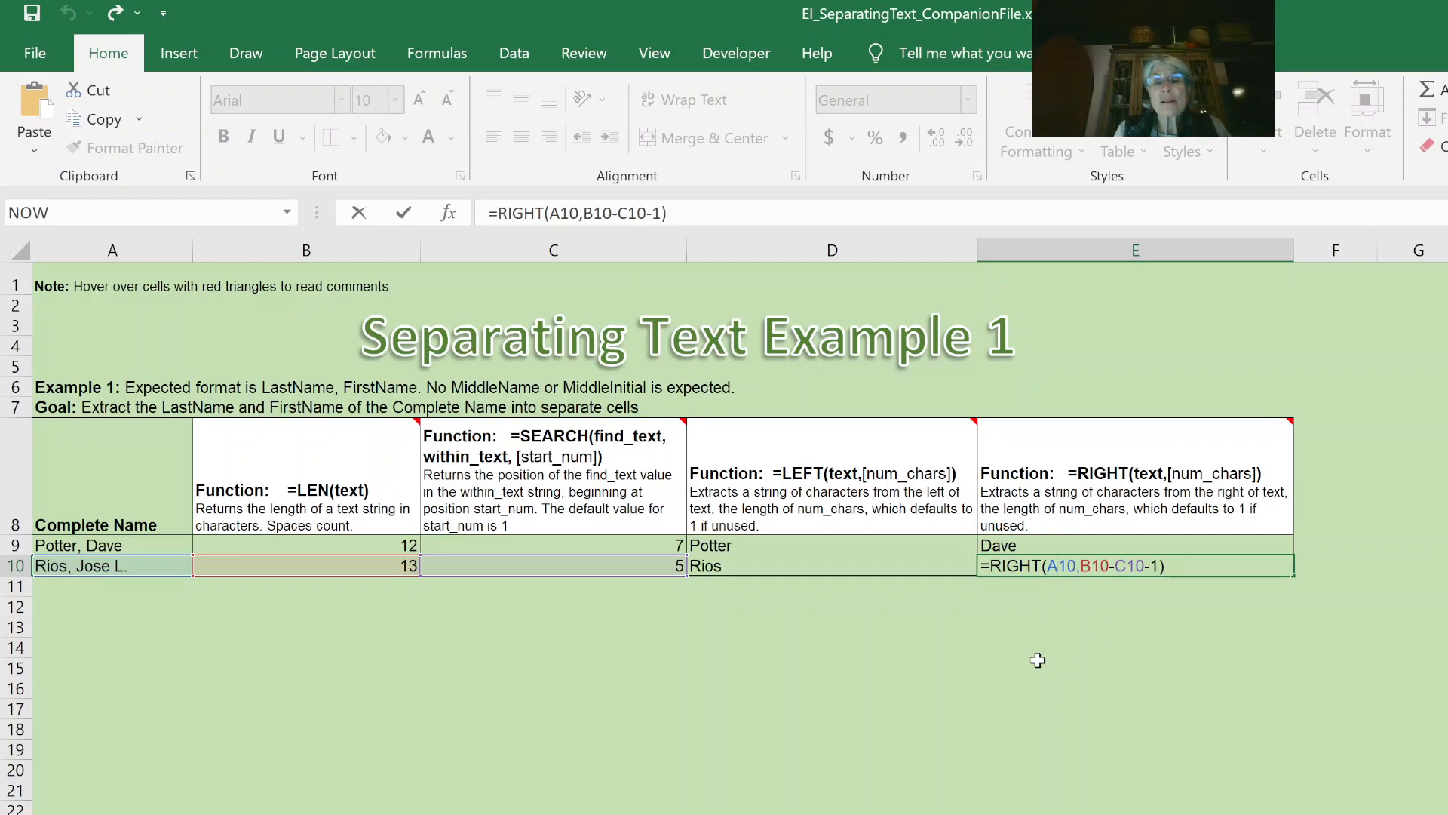
key(ctrl+Return)
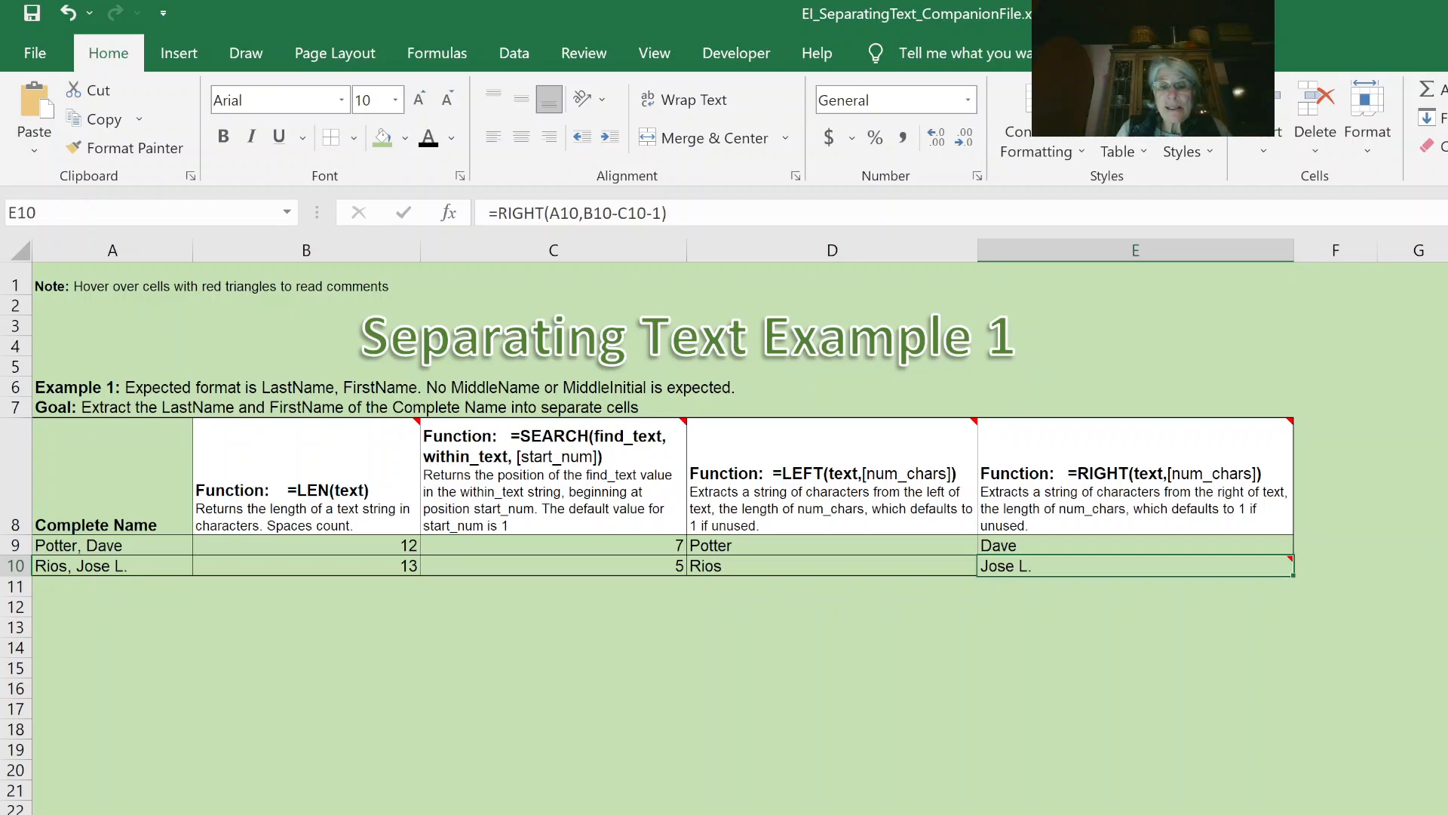
Go to the Example 2 sheet, examine the first-space SEARCH formula in C9, and compare the sheet with Example 1
key(ctrl+Page_Down)
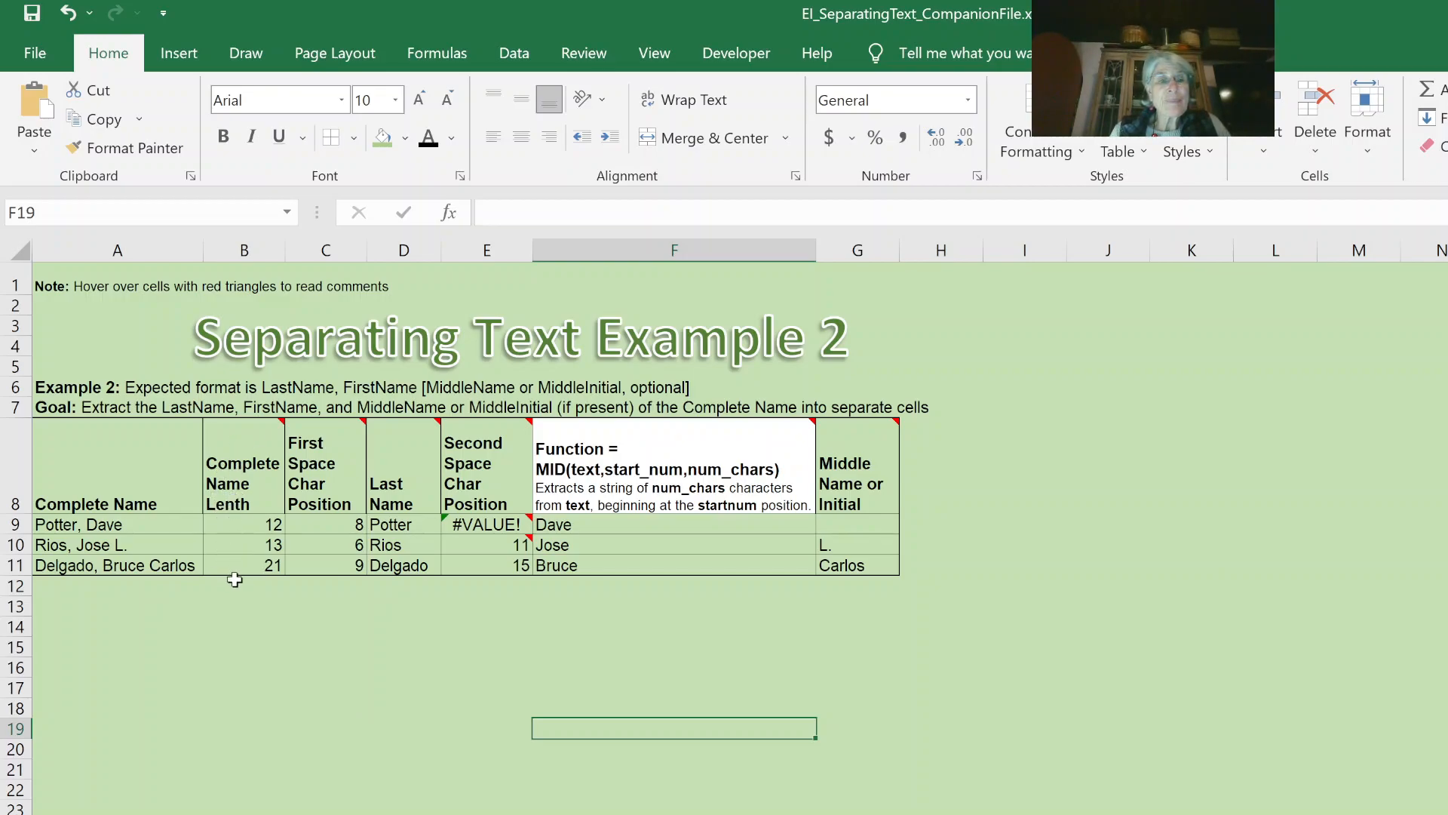
double_click(331, 526)
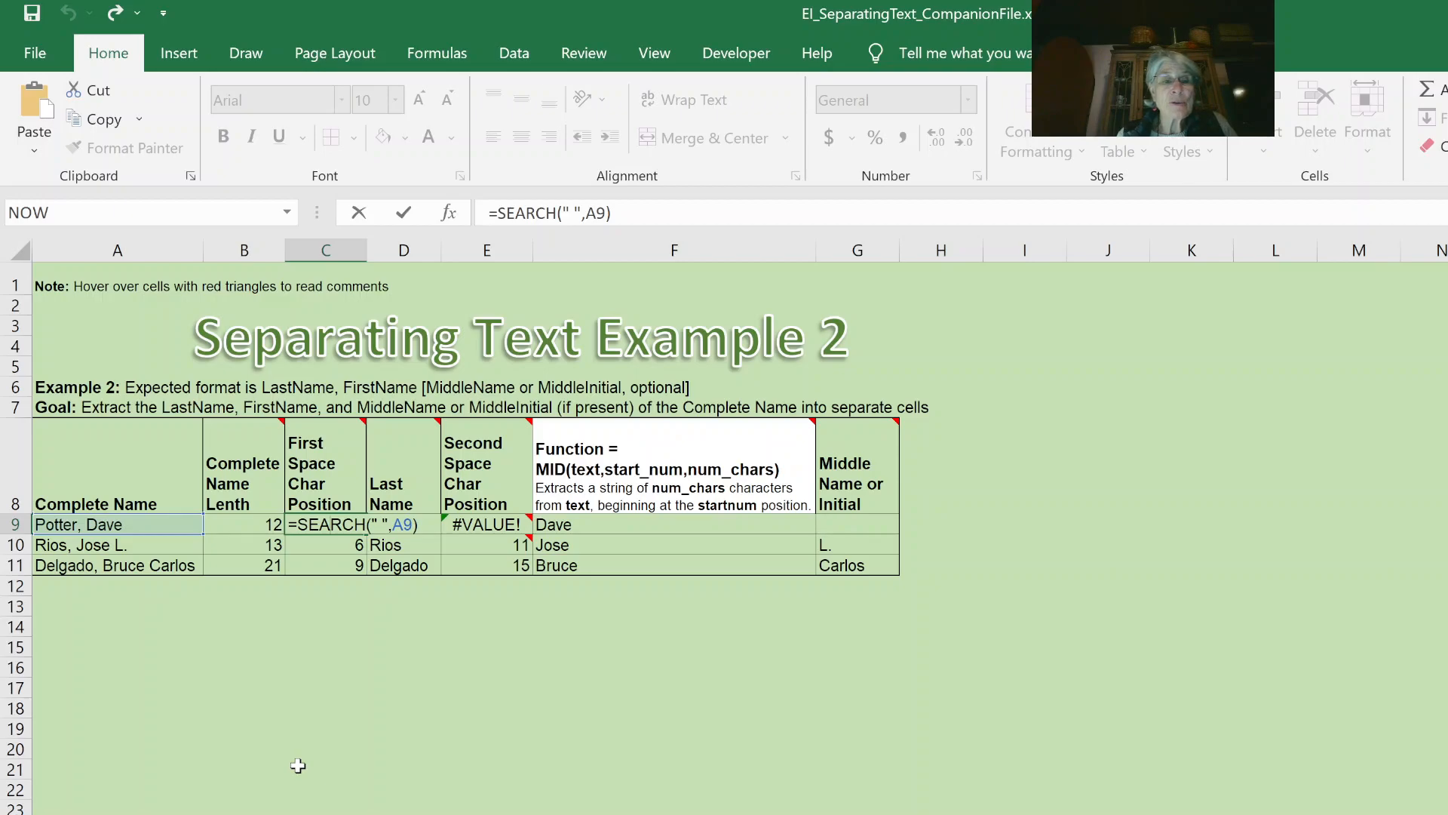
key(ctrl+Return)
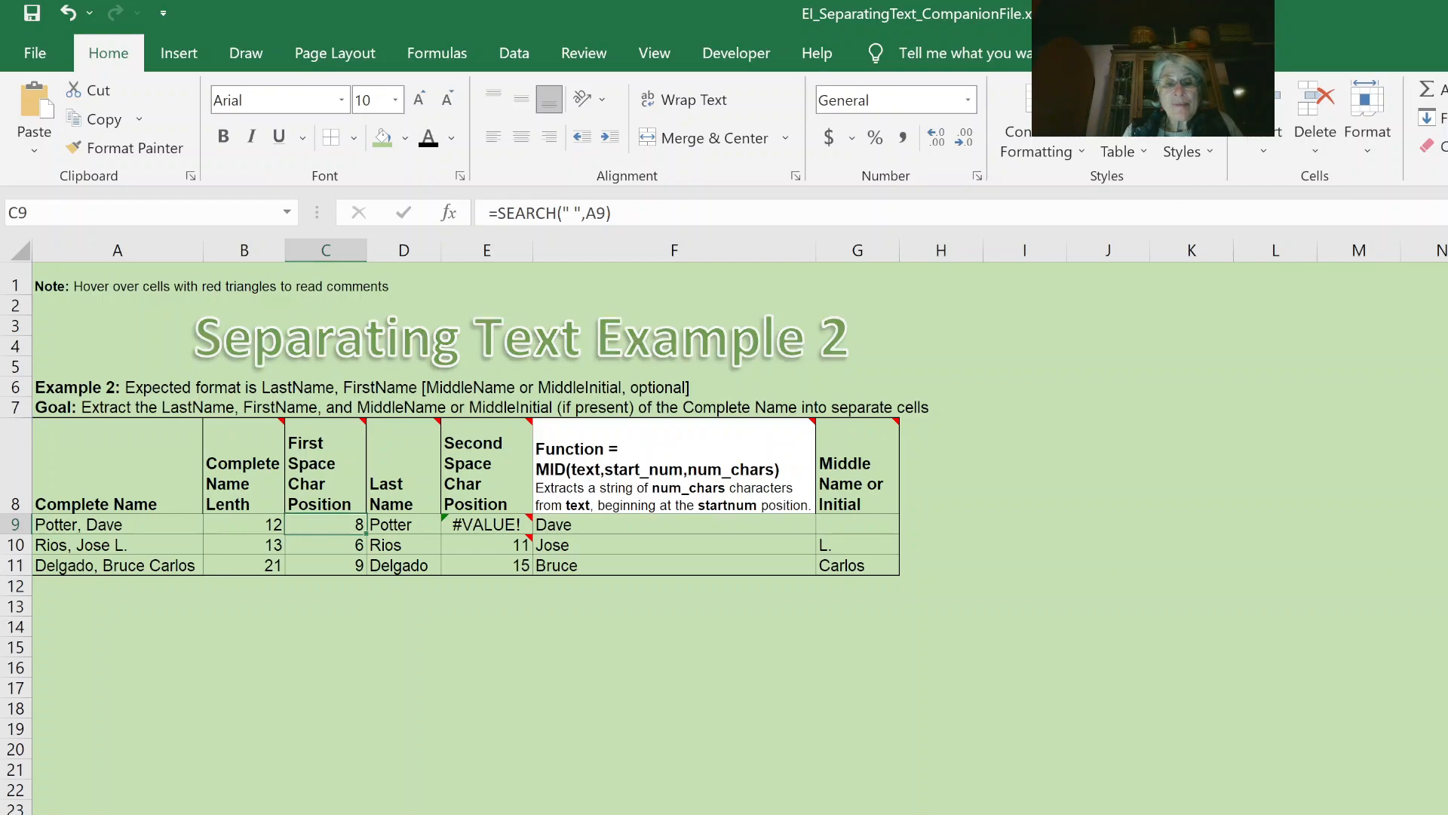
key(ctrl+Page_Up)
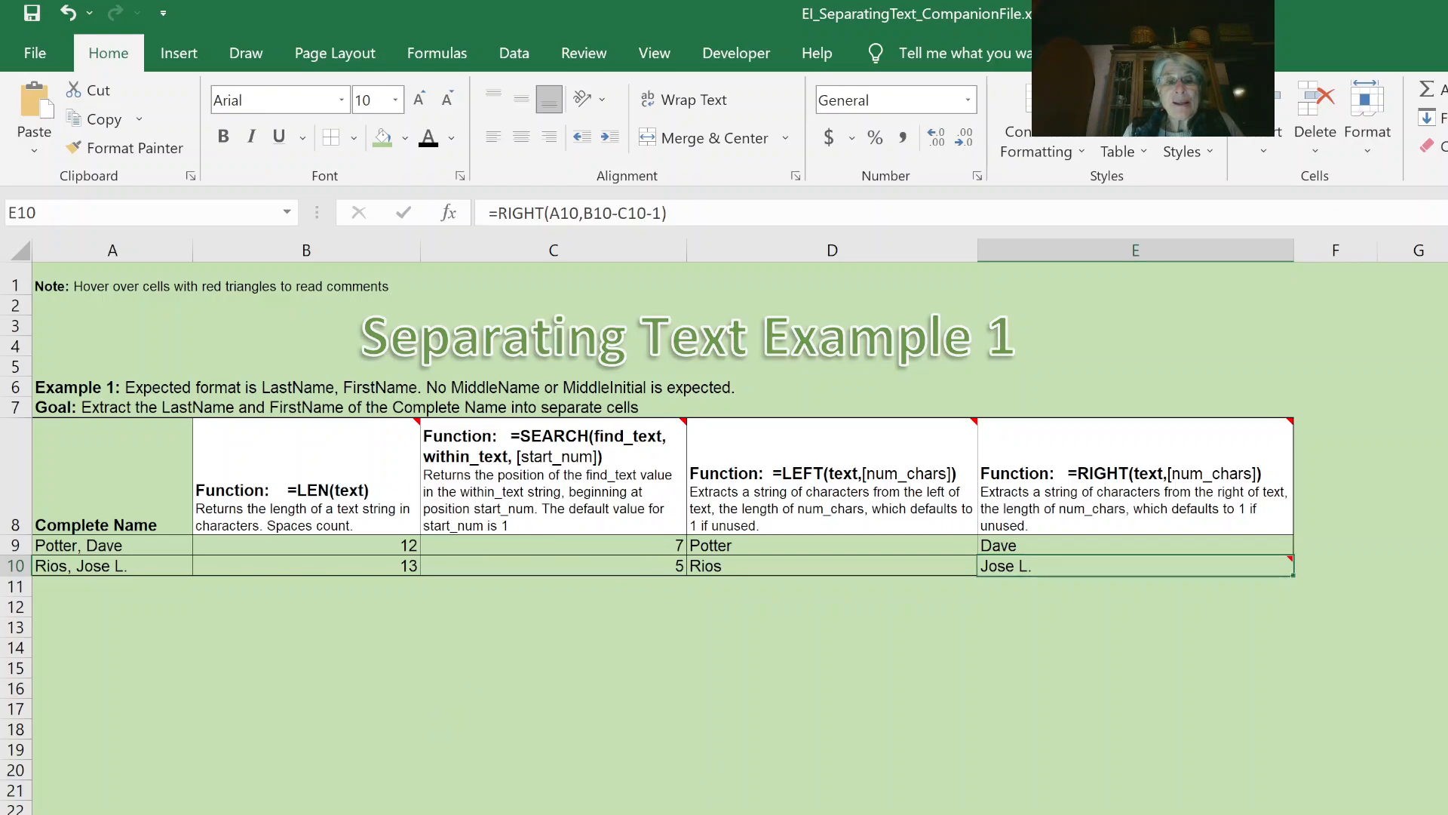
key(ctrl+Page_Down)
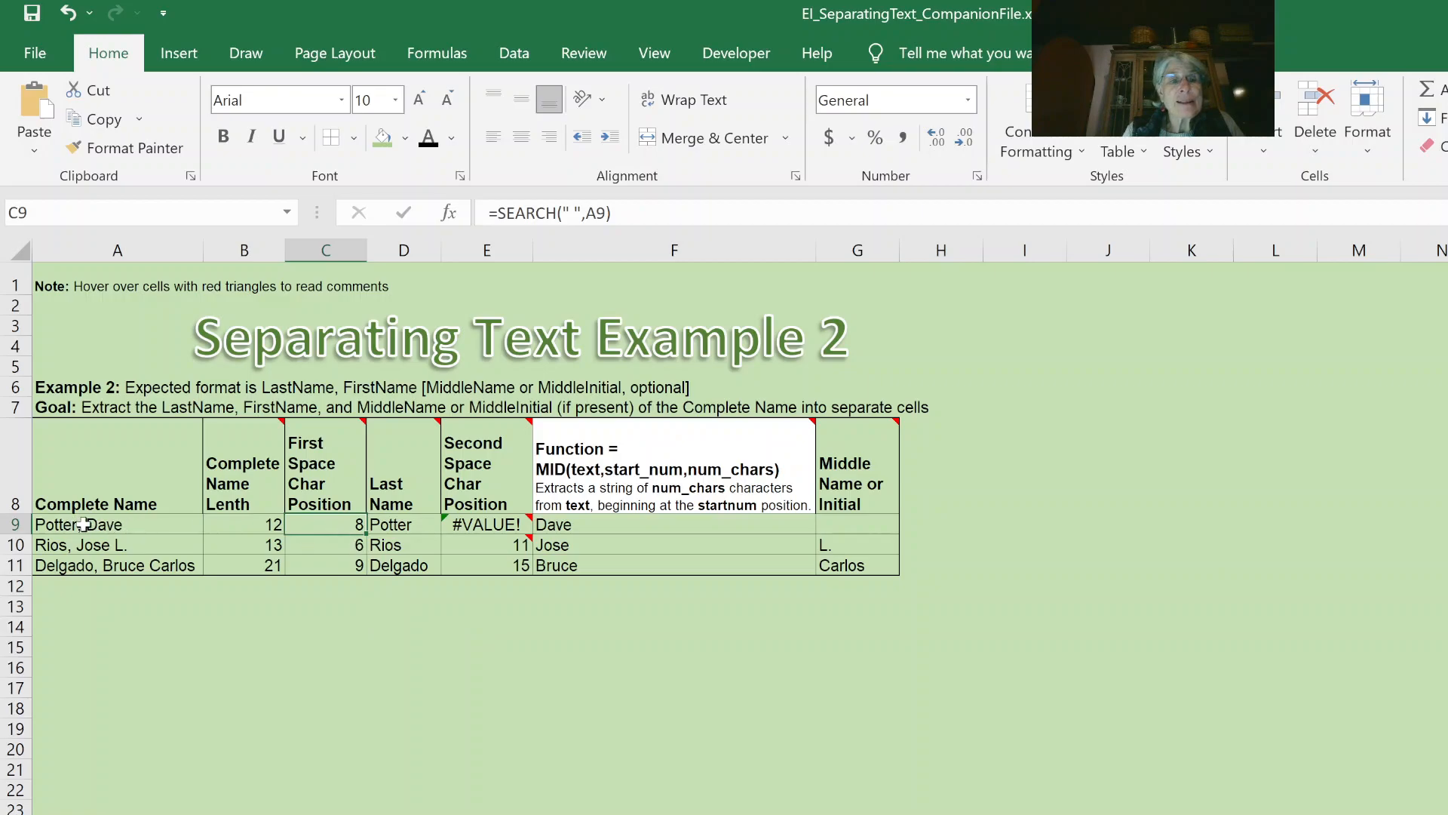
Examine the LEFT formula in D9 of Example 2 that extracts the last name using the first space position
click(406, 524)
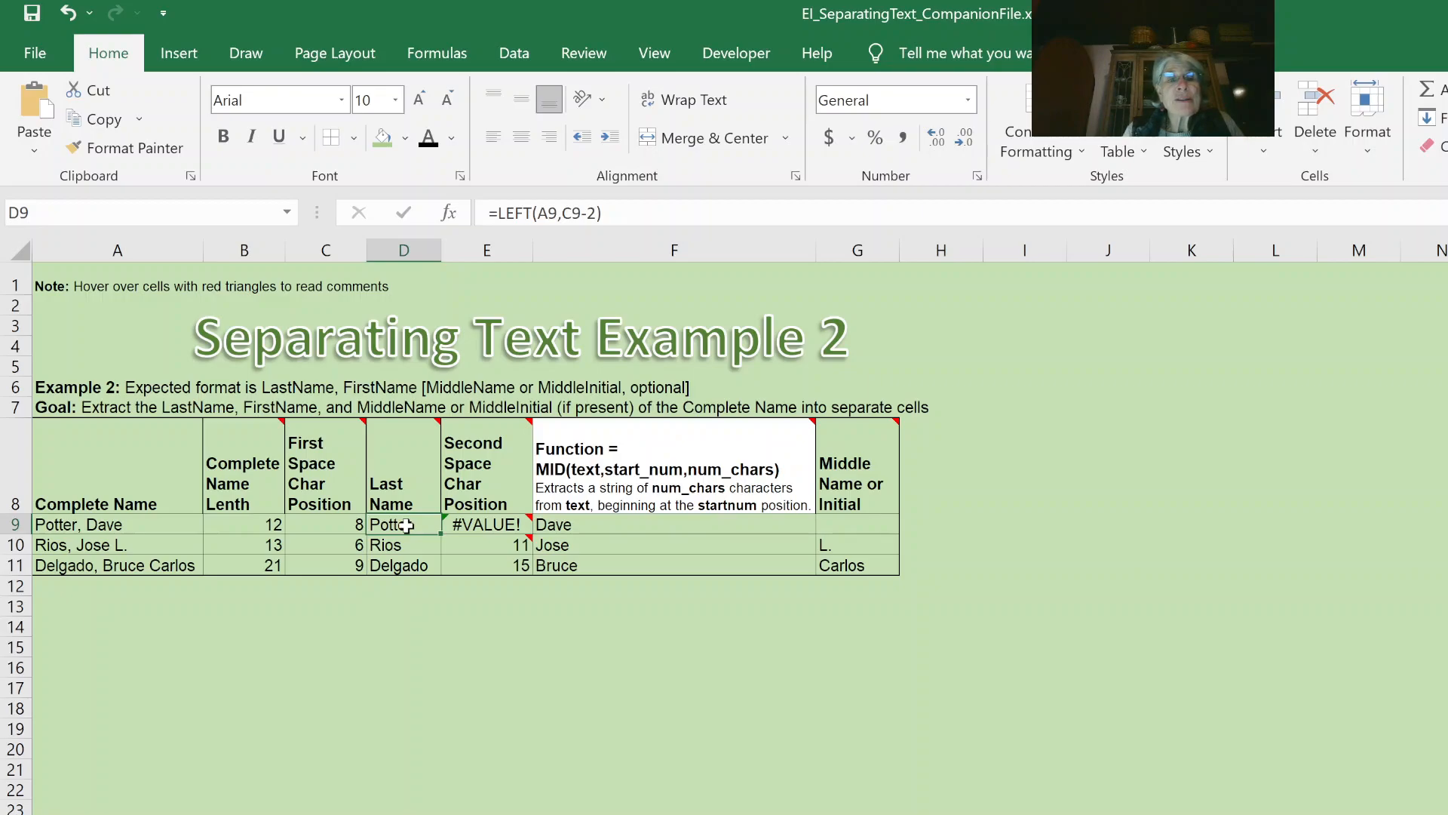
double_click(405, 524)
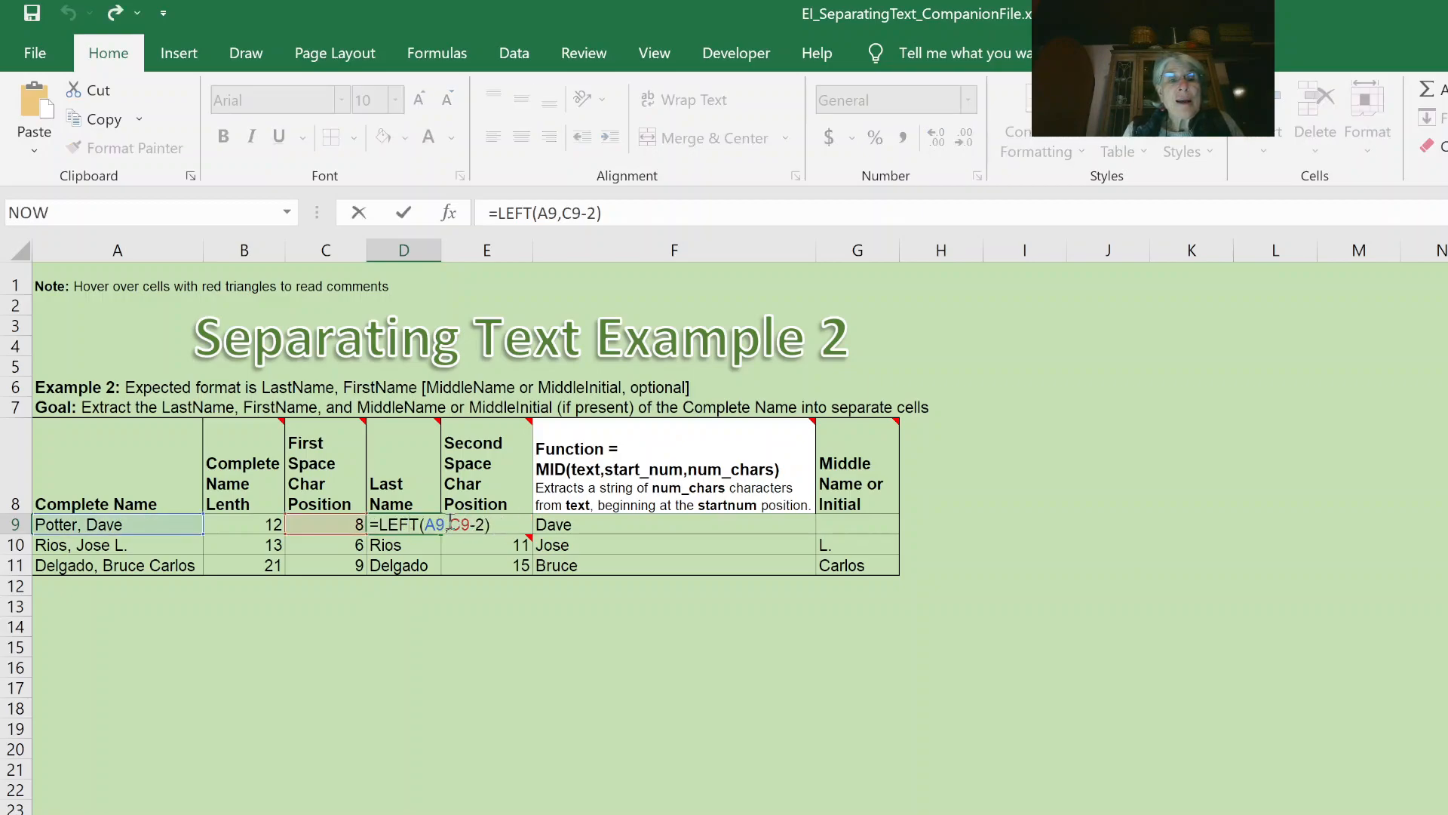
mouse_move(452, 524)
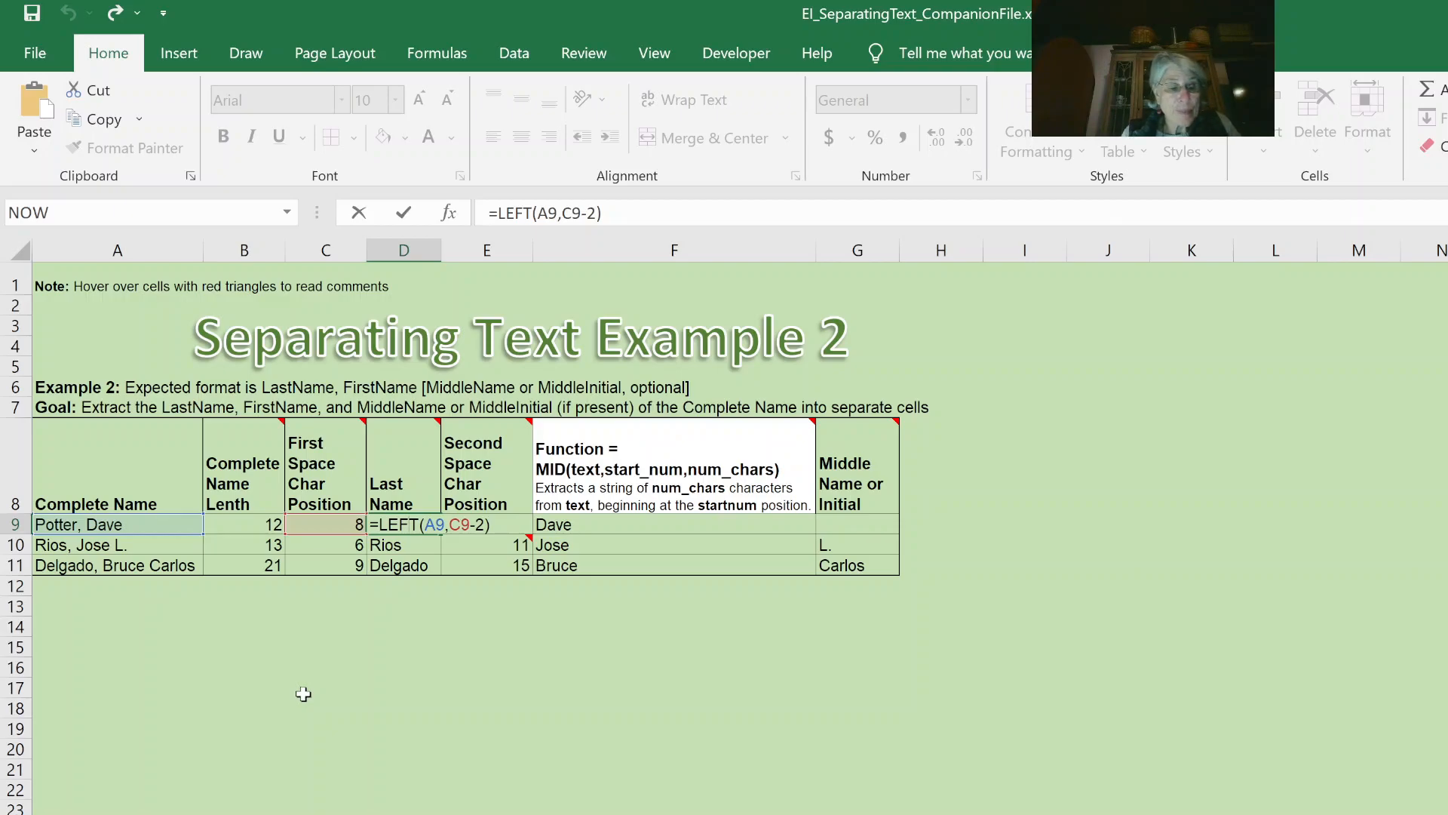
key(ctrl+Return)
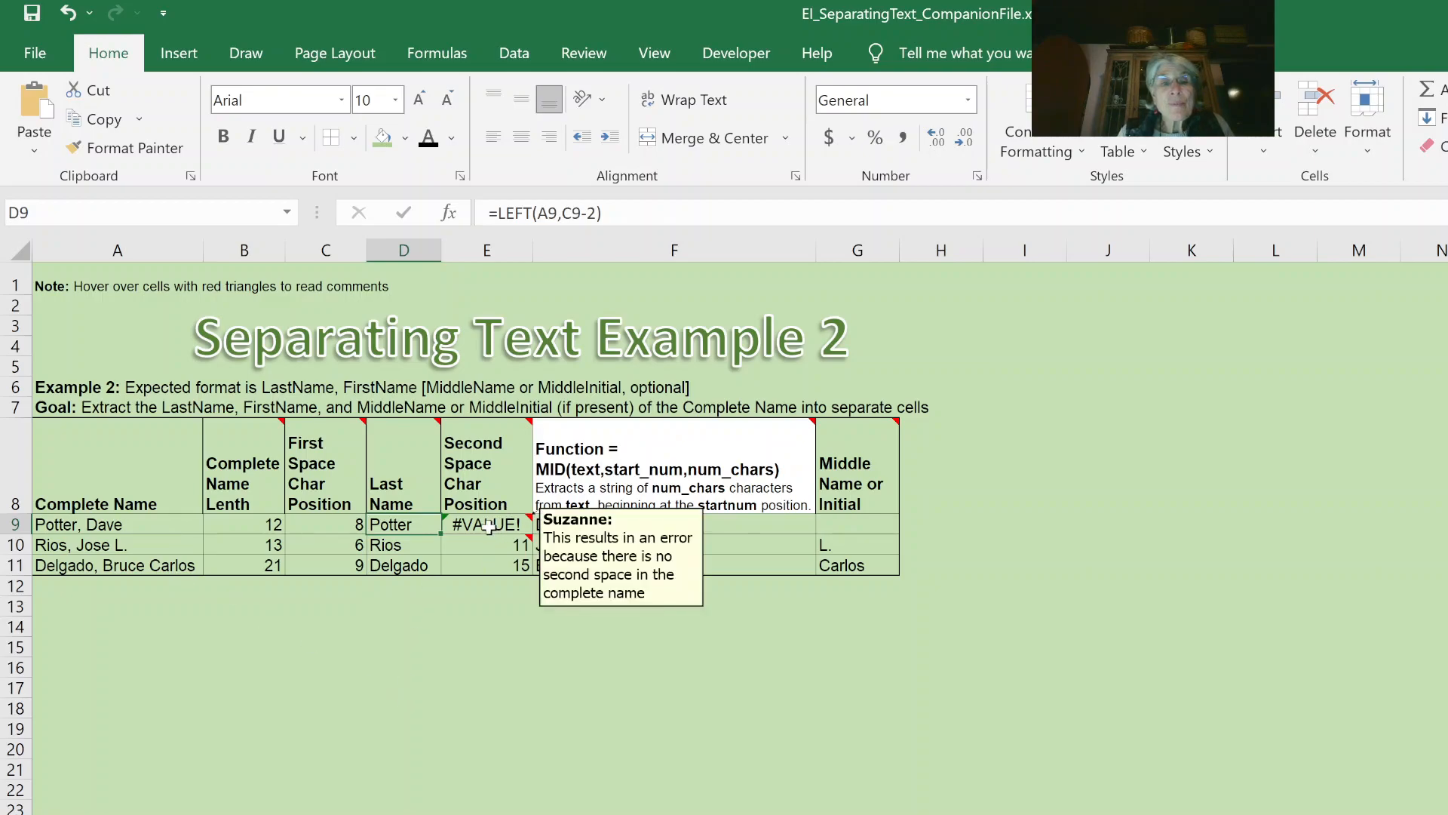
Examine the second-space SEARCH formula in E9, its C9+1 start argument and error comment, and compare it with the formulas in E10 and E11
double_click(488, 528)
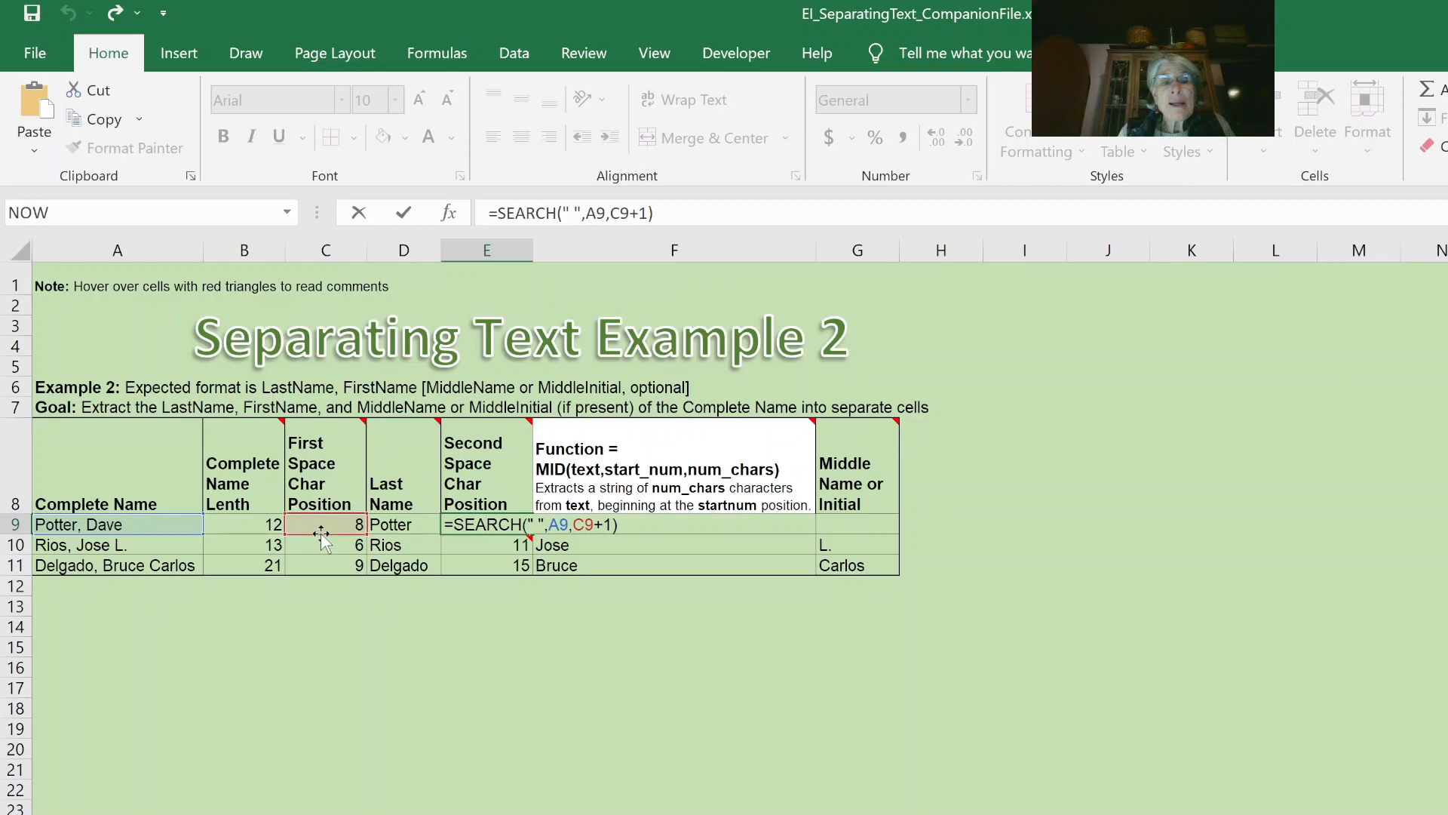
mouse_move(305, 522)
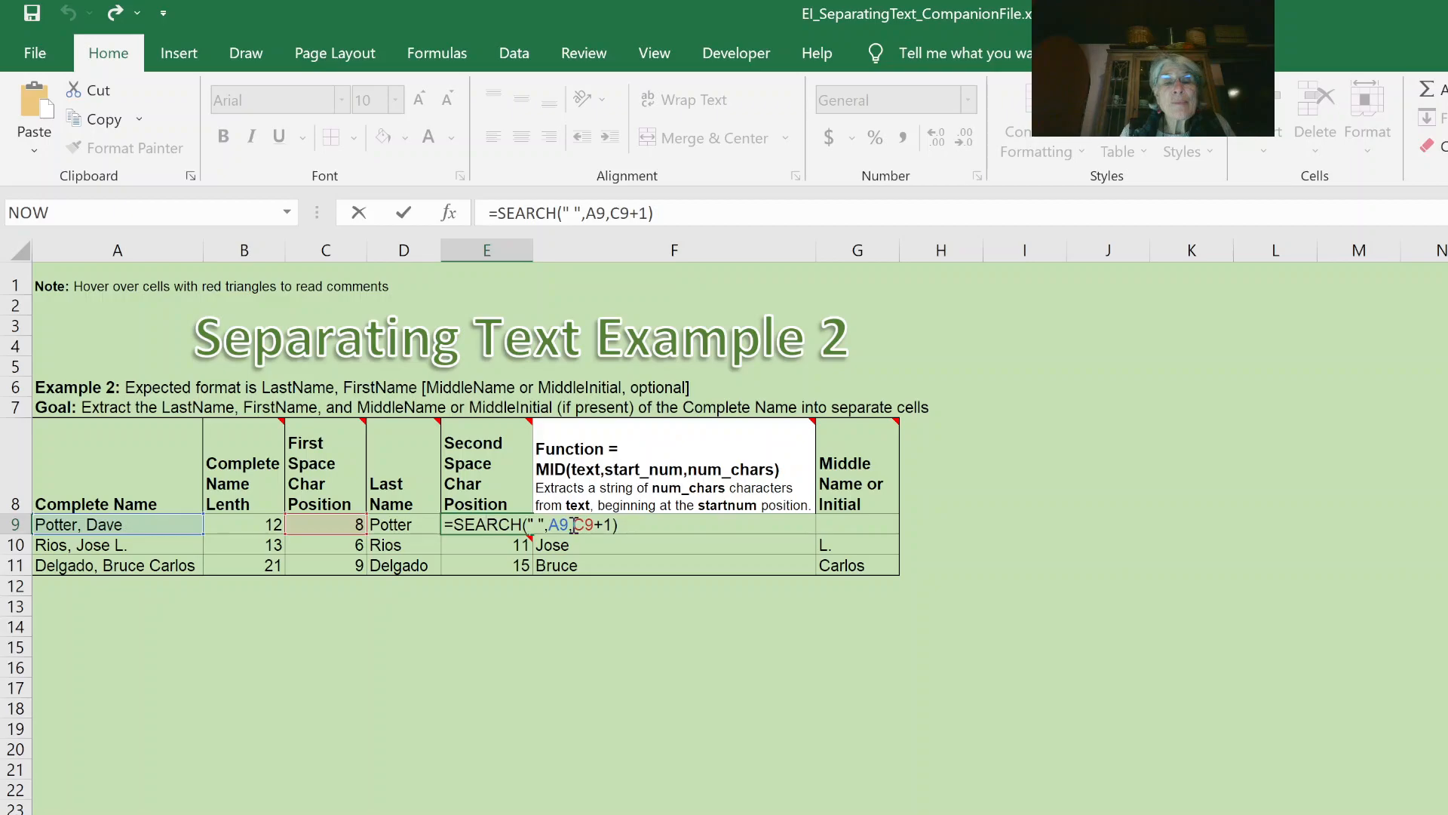
drag(573, 524, 612, 525)
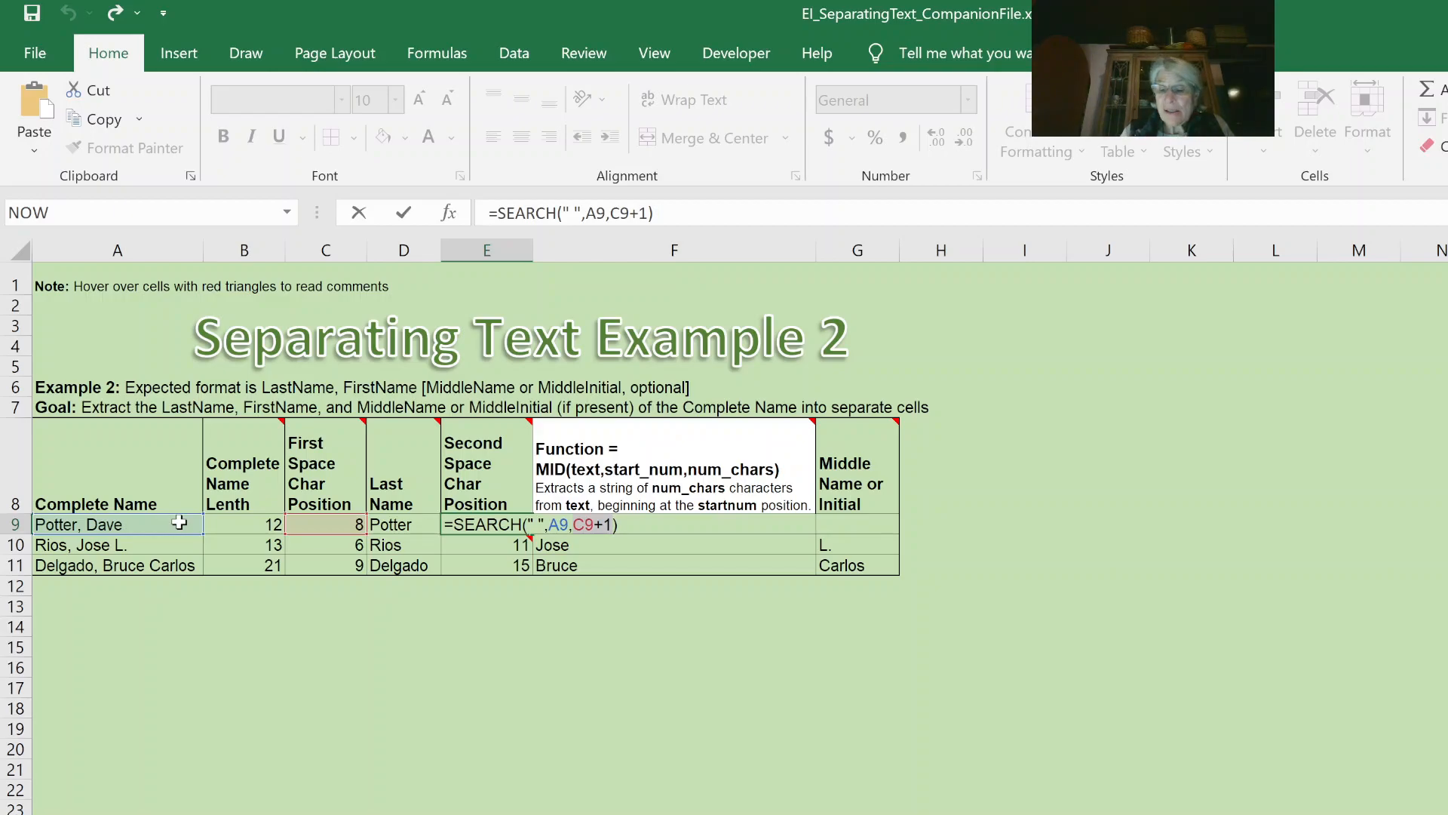
key(Return)
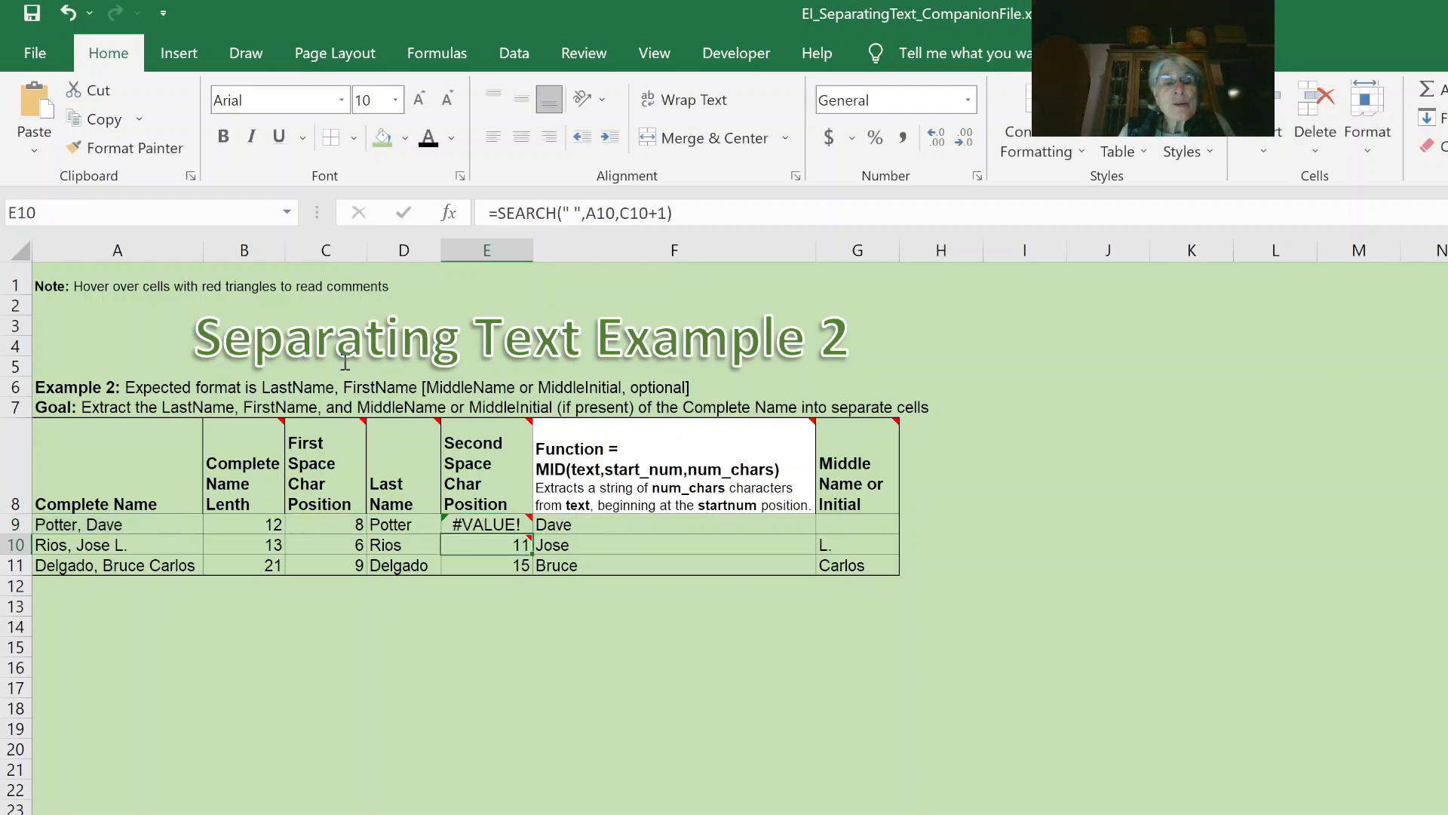
click(503, 524)
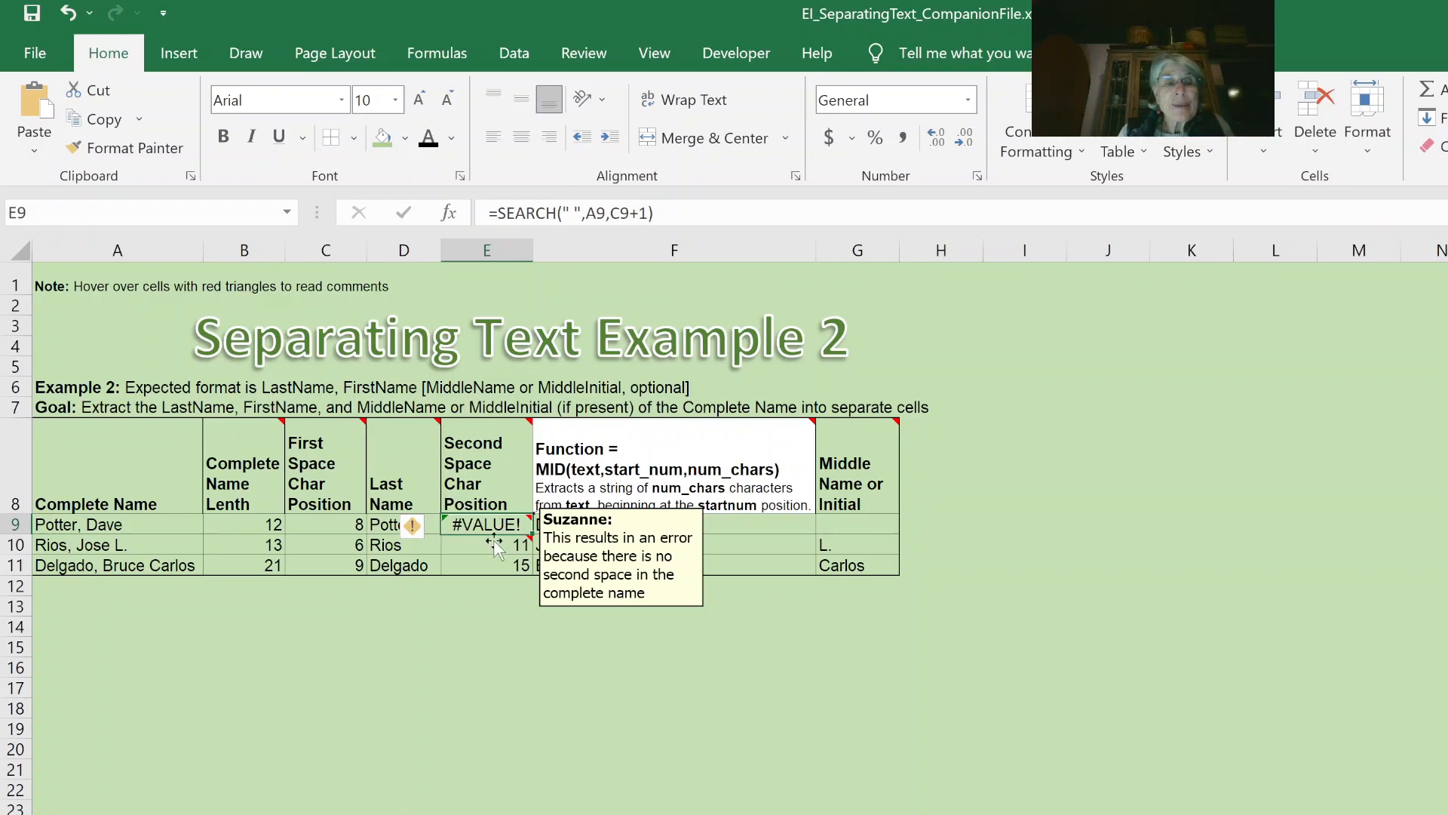
click(483, 543)
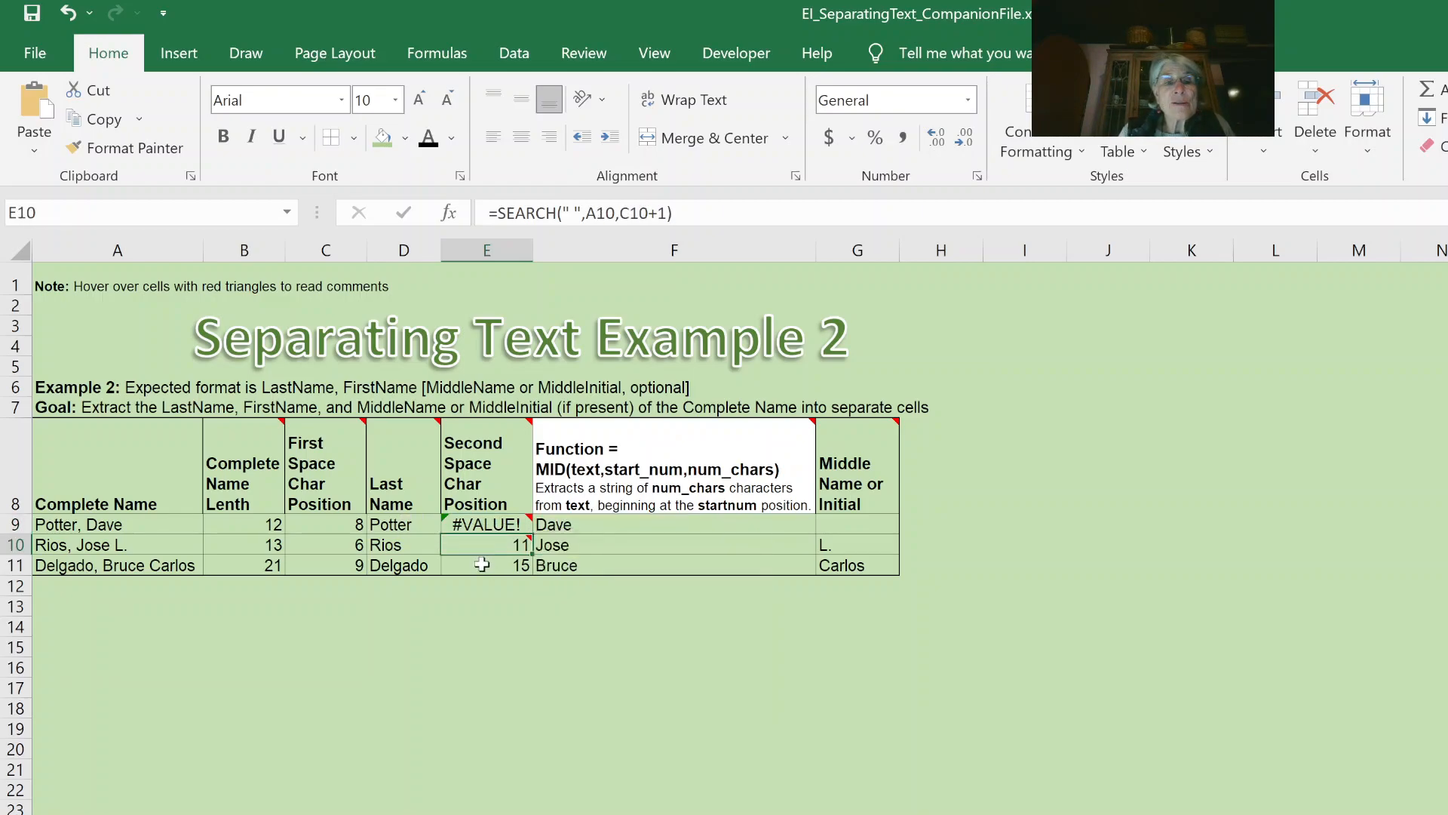
click(481, 564)
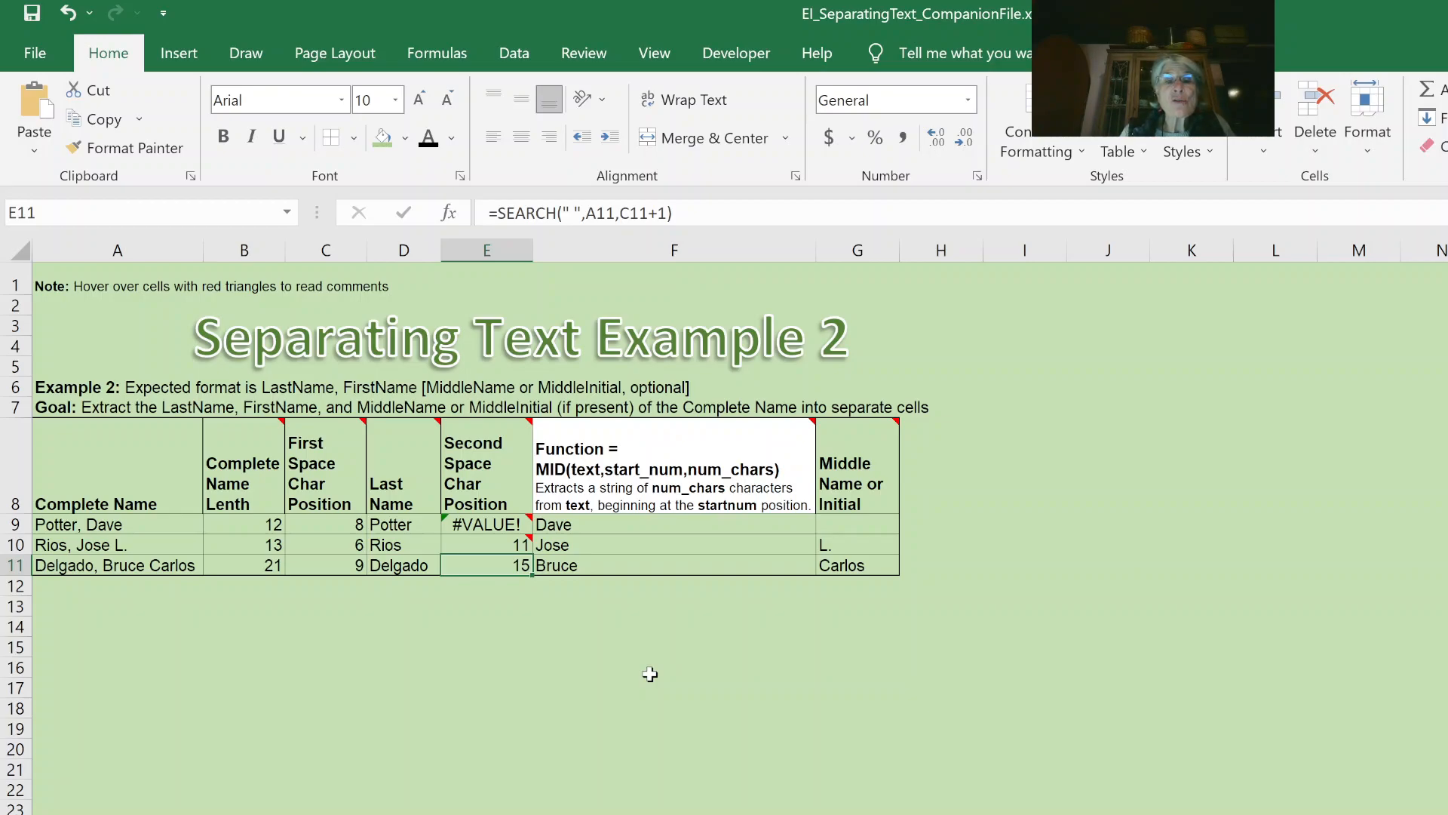
Examine the IF, ISERROR and MID formula in F9 that extracts the first name, tracing its references to the second space position
click(615, 523)
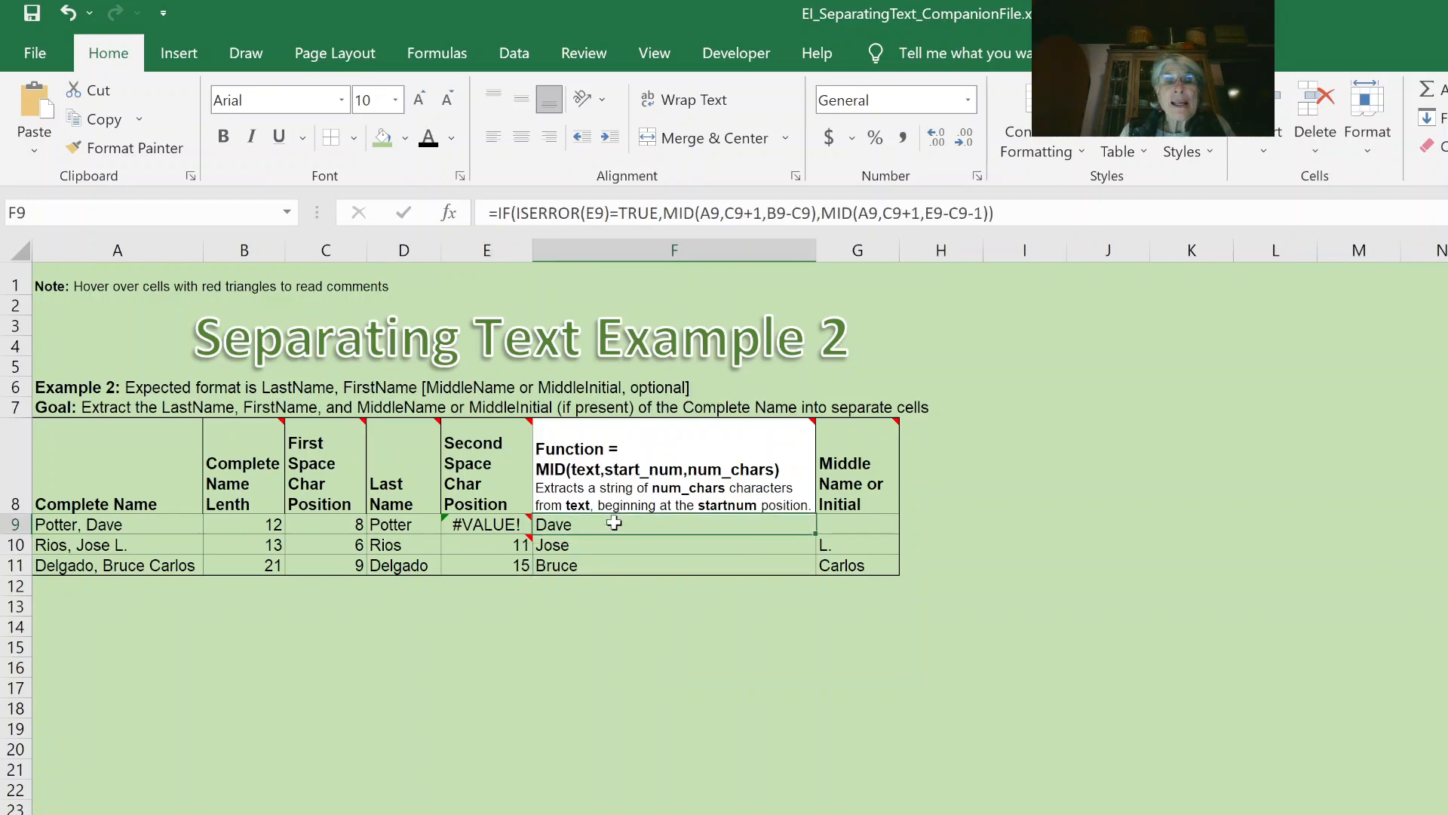
click(842, 528)
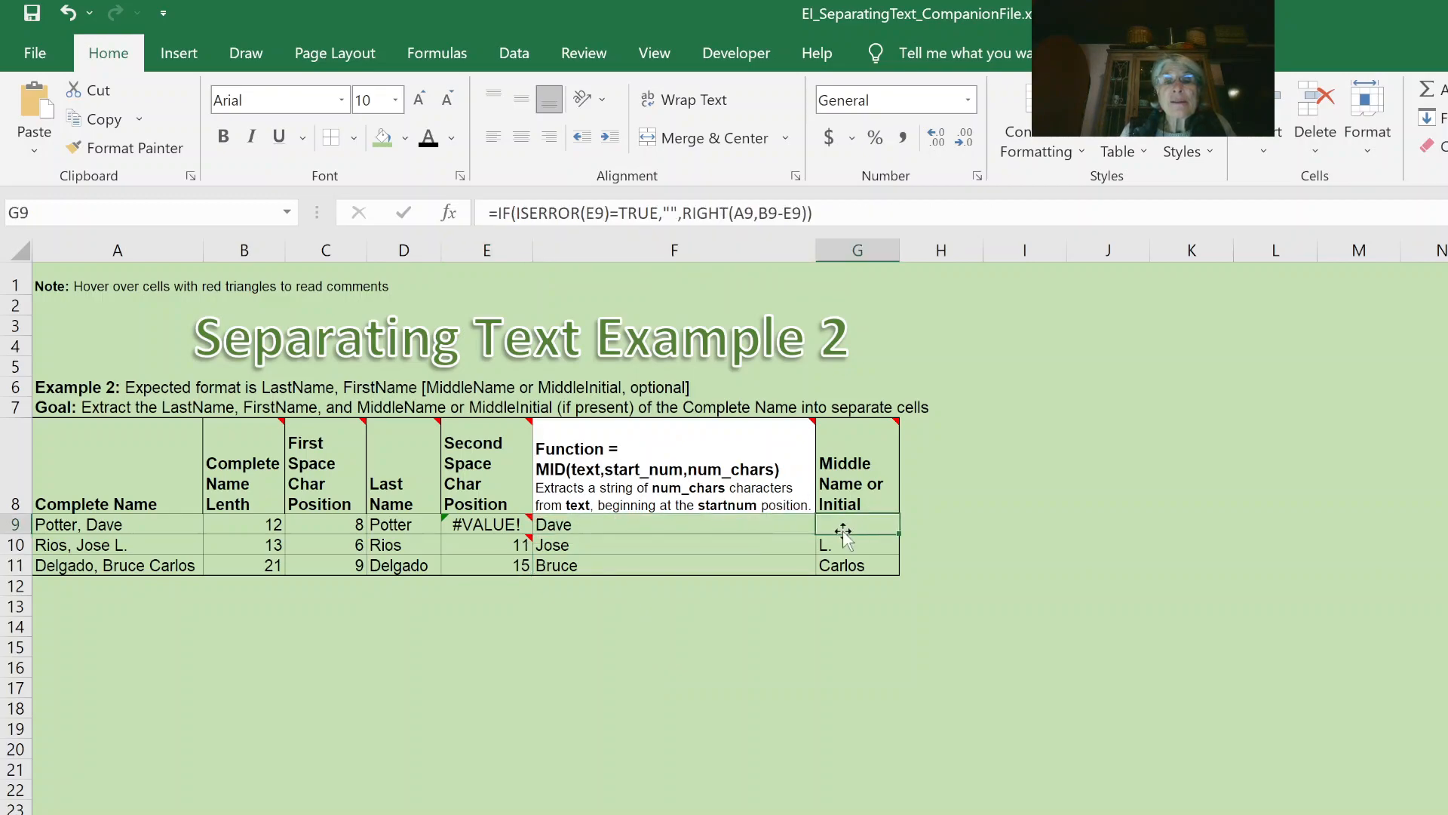
click(638, 523)
double_click(637, 524)
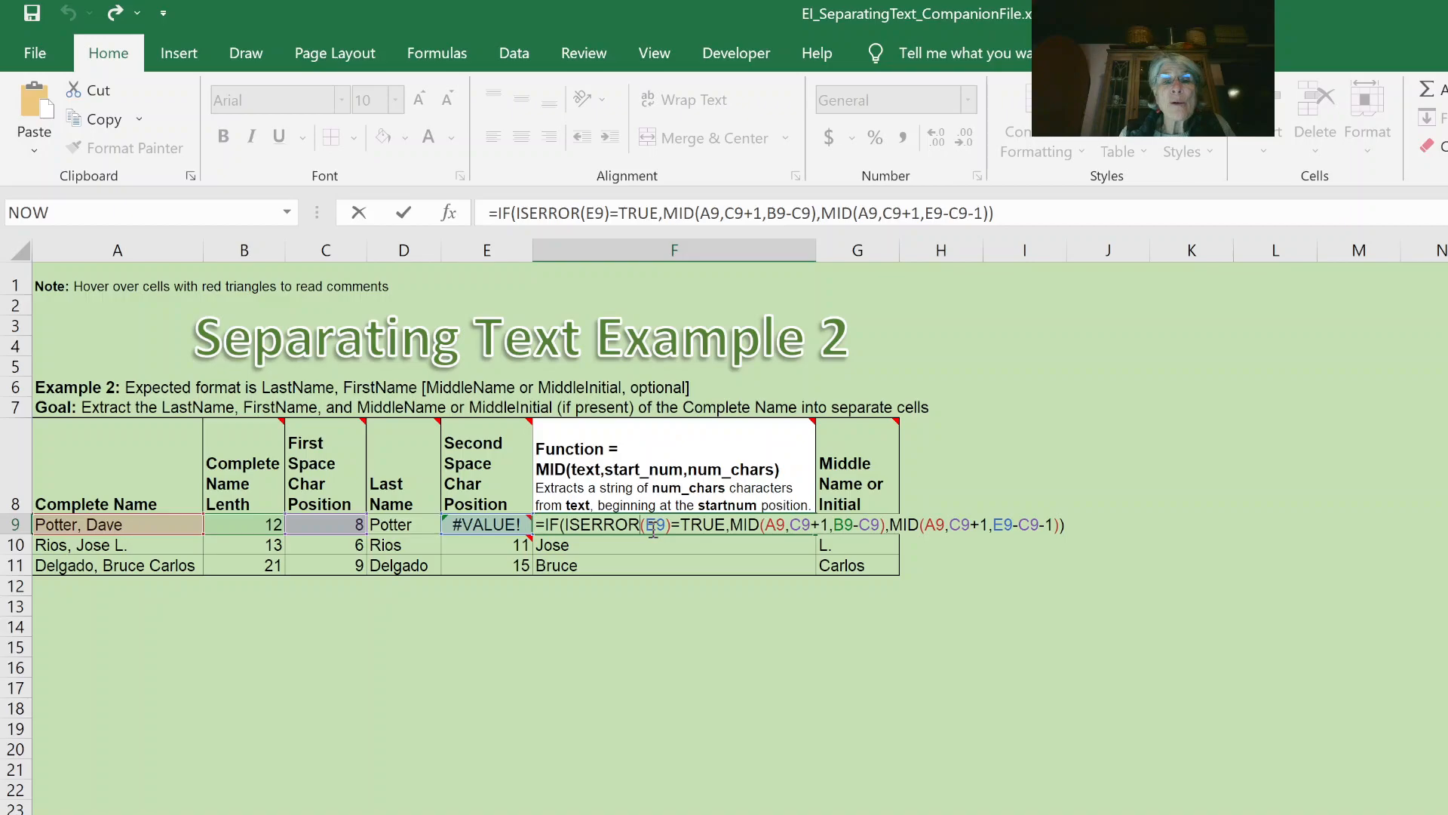
mouse_move(476, 524)
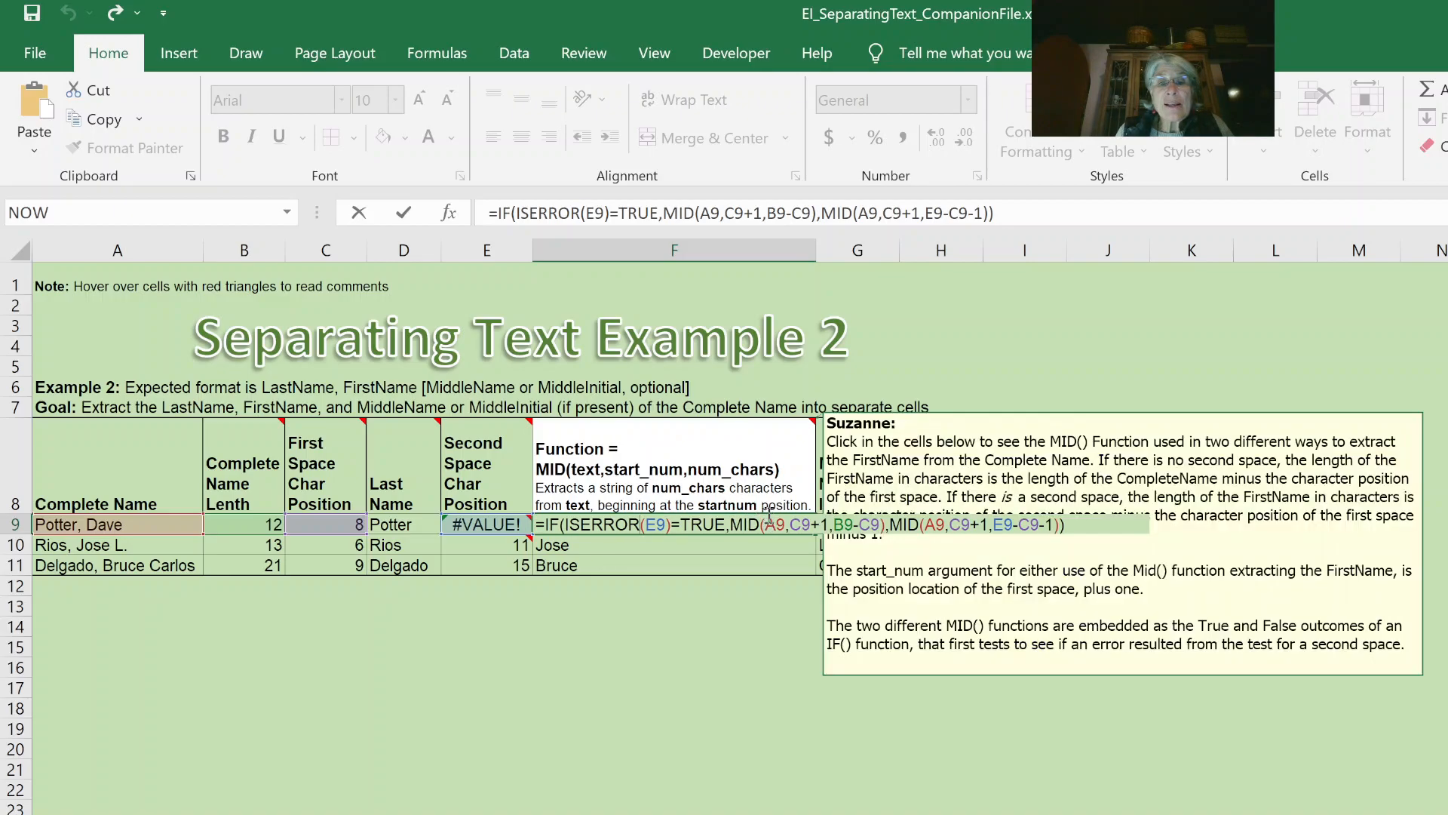
click(785, 524)
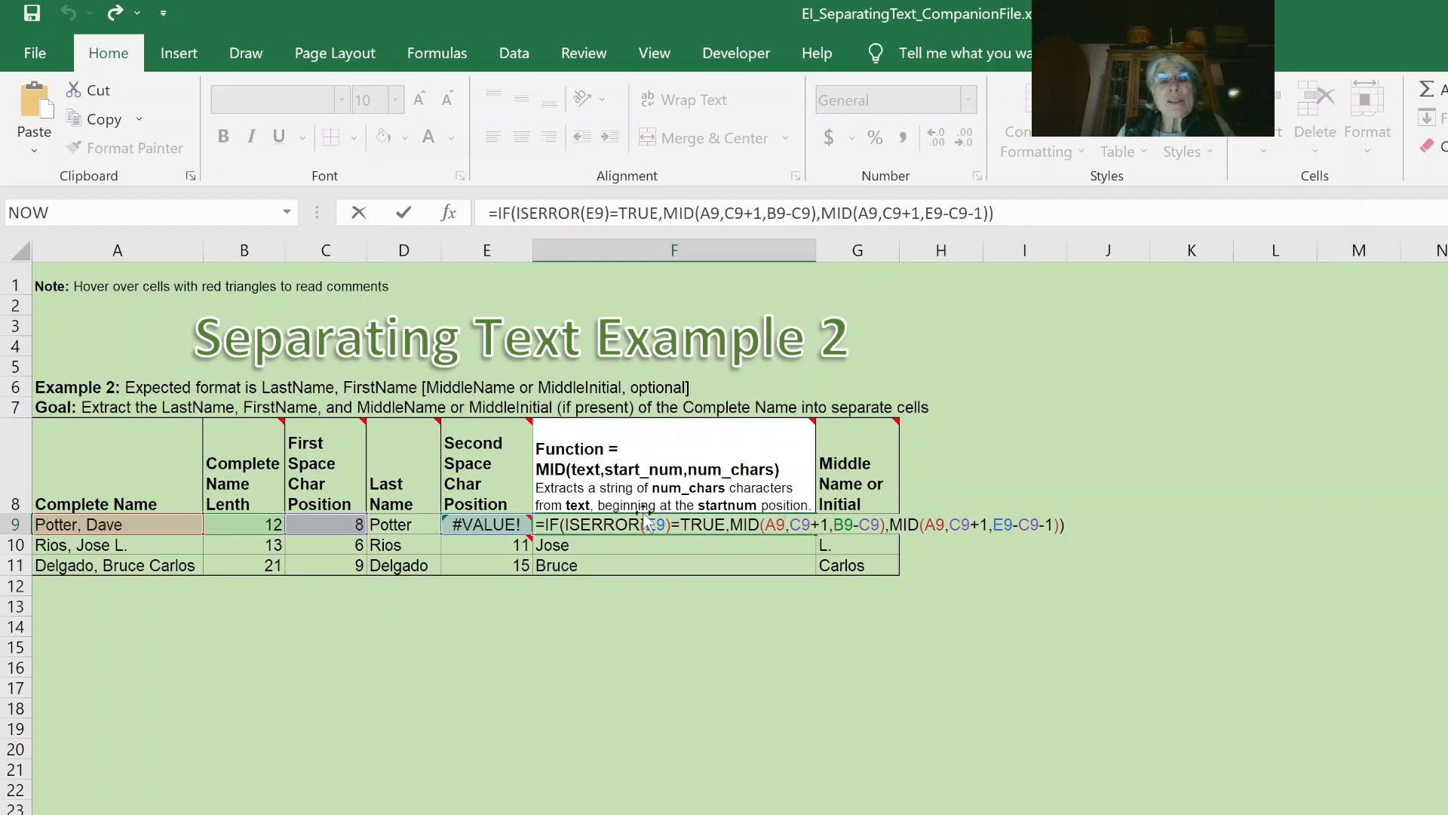
mouse_move(503, 547)
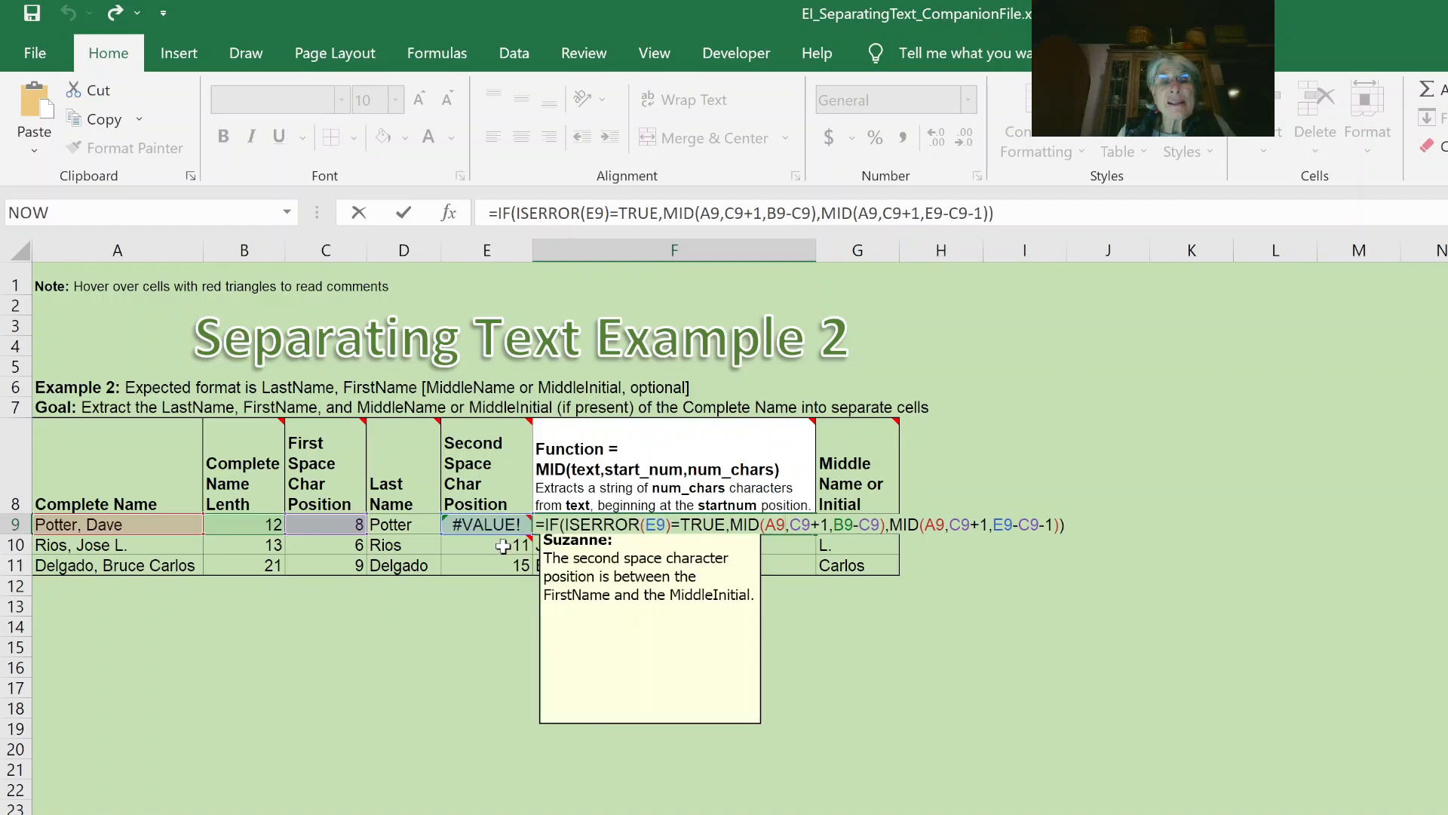
click(886, 670)
Examine the formula in F10, focusing on the second MID function used when the complete name contains a second space
double_click(688, 543)
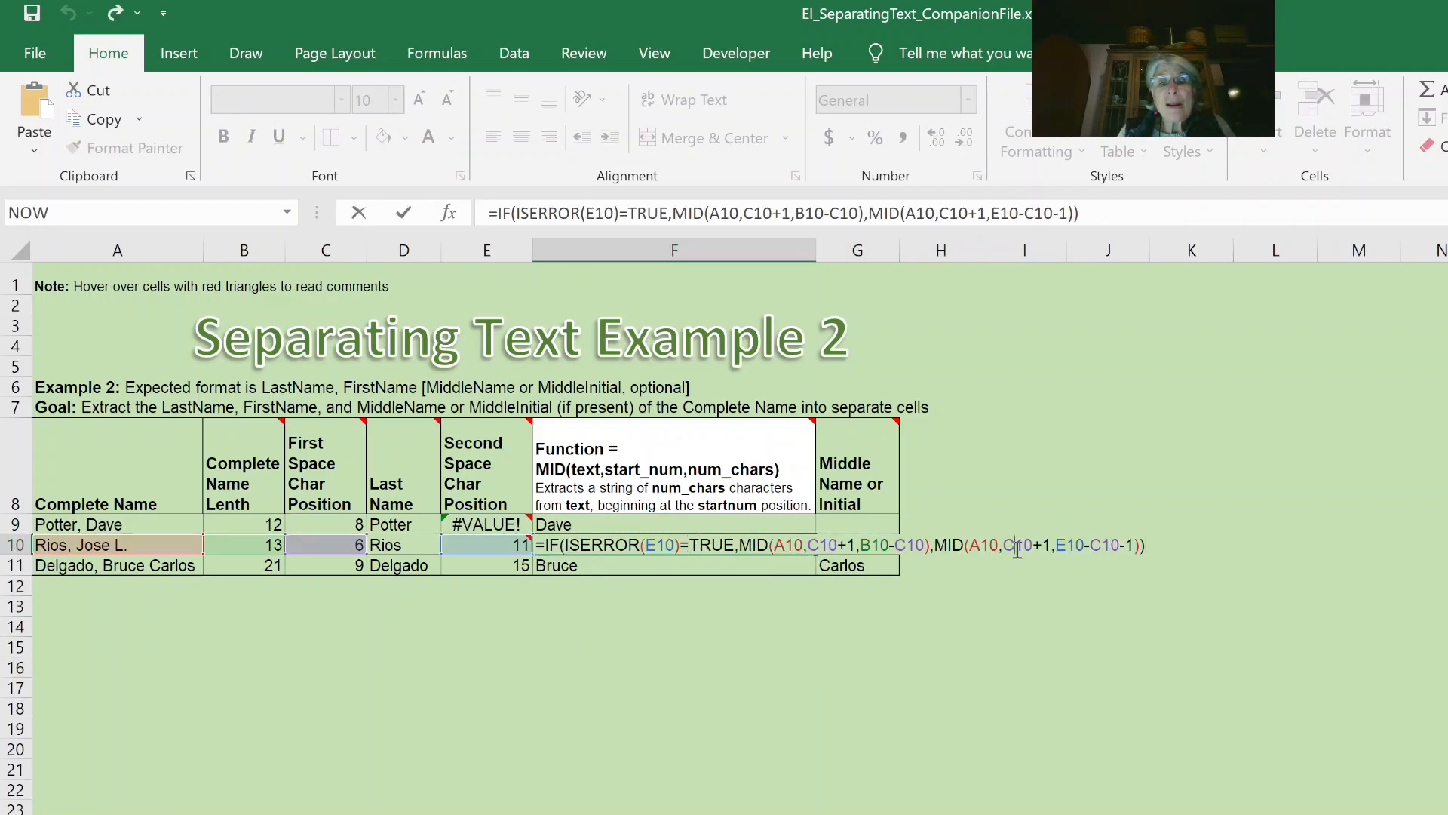
click(1015, 544)
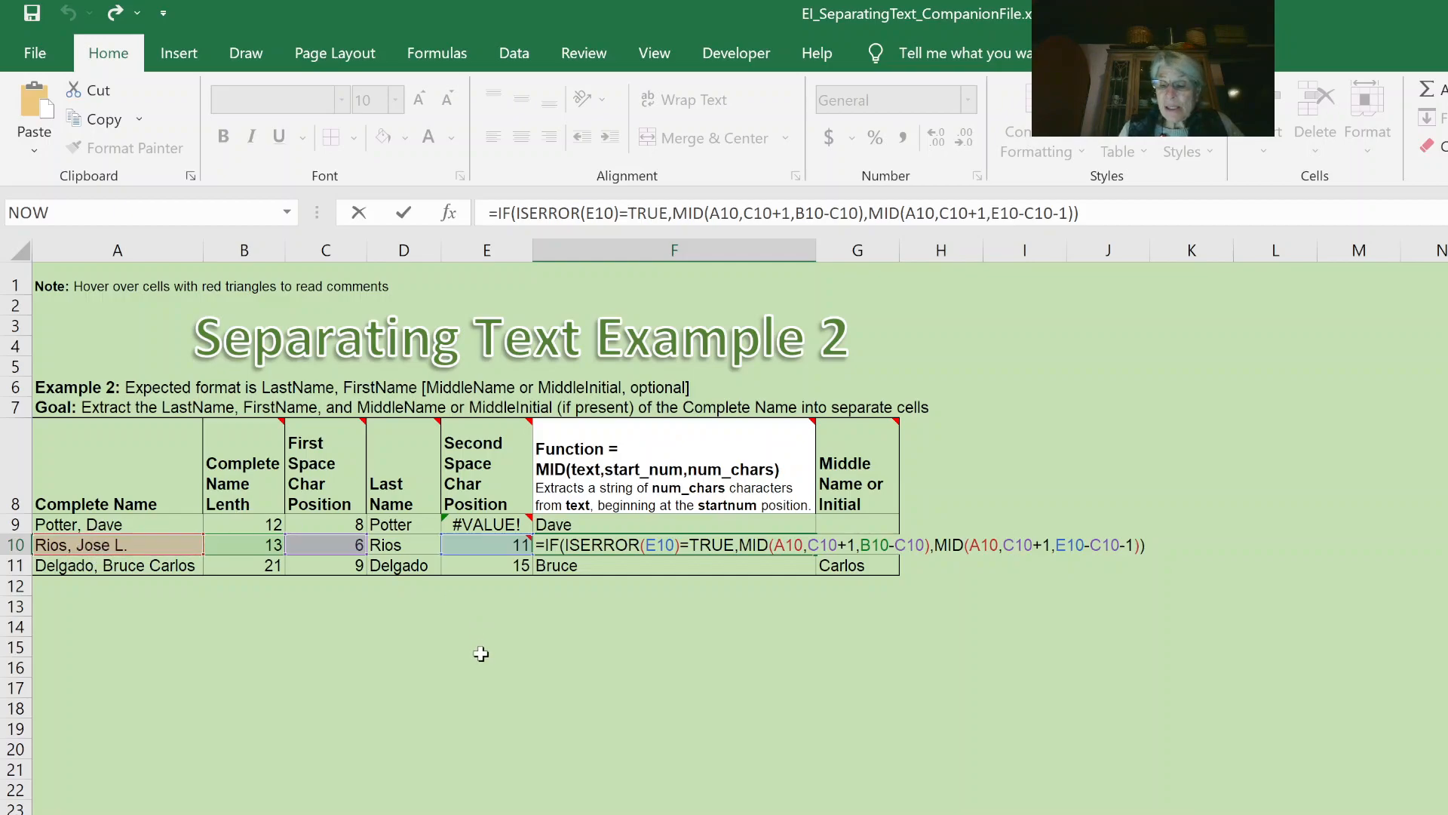
key(Return)
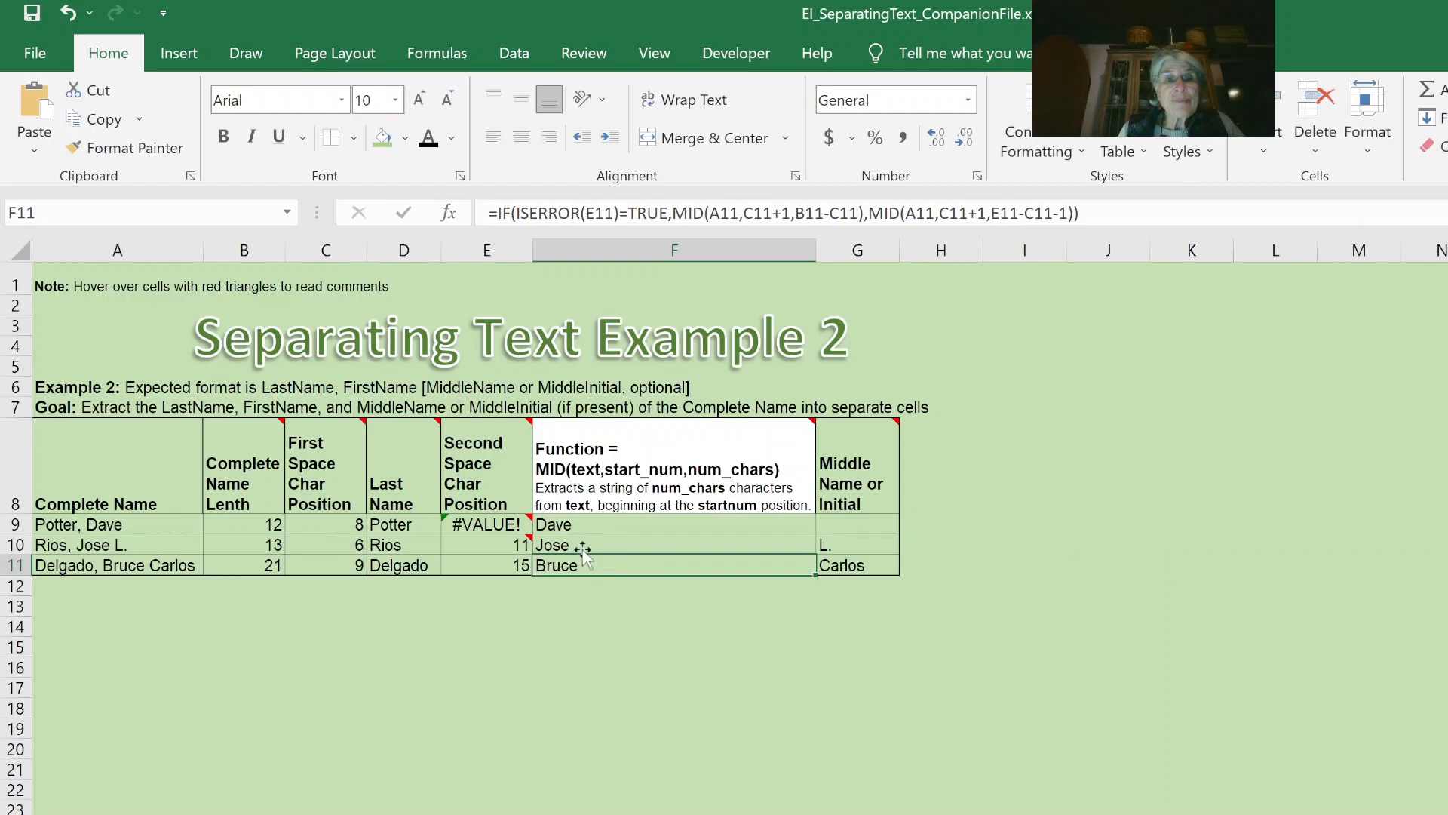
click(579, 545)
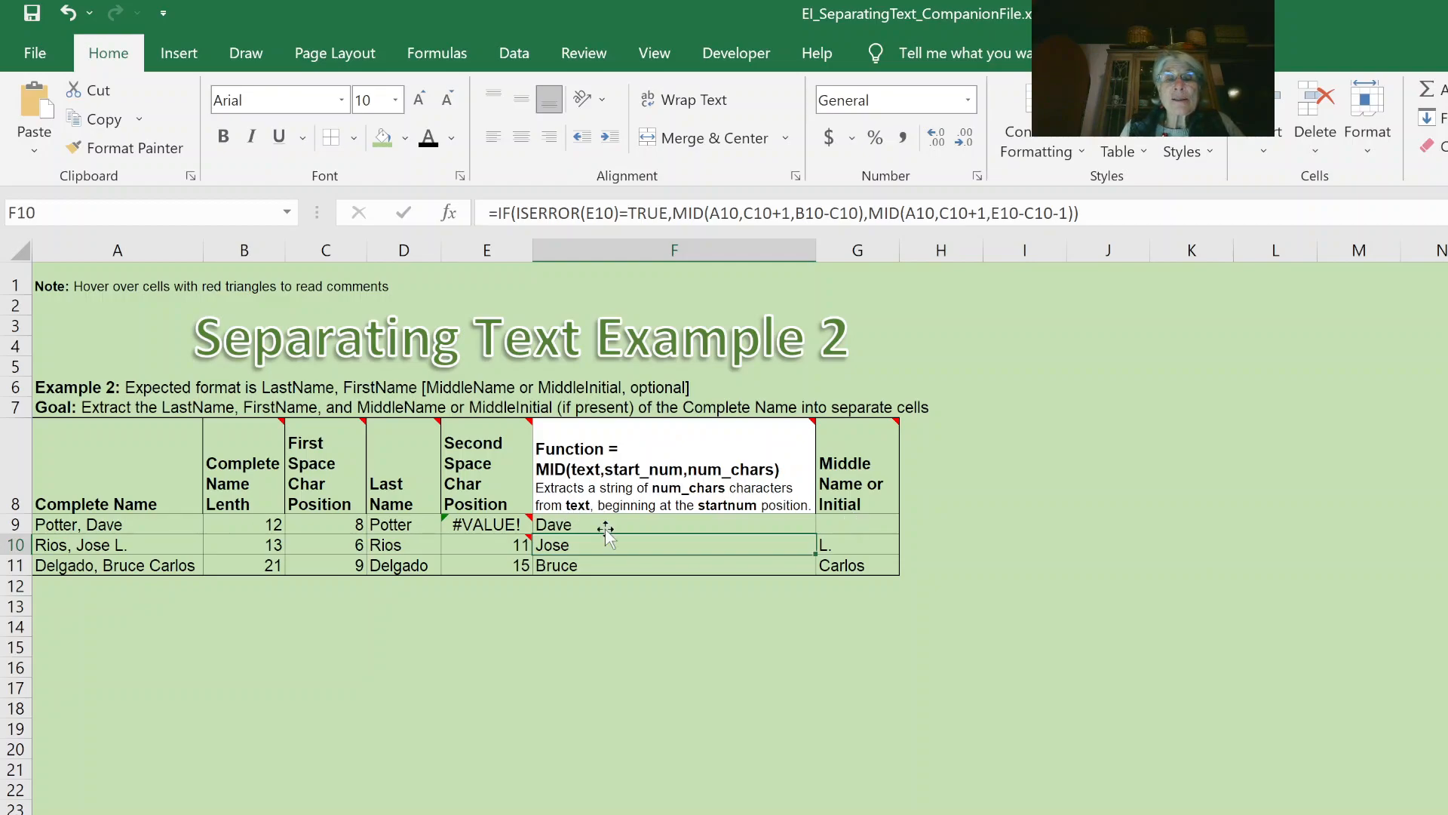
Examine the IF, ISERROR and RIGHT formulas in G9 and G10 that extract the middle name or initial
double_click(858, 523)
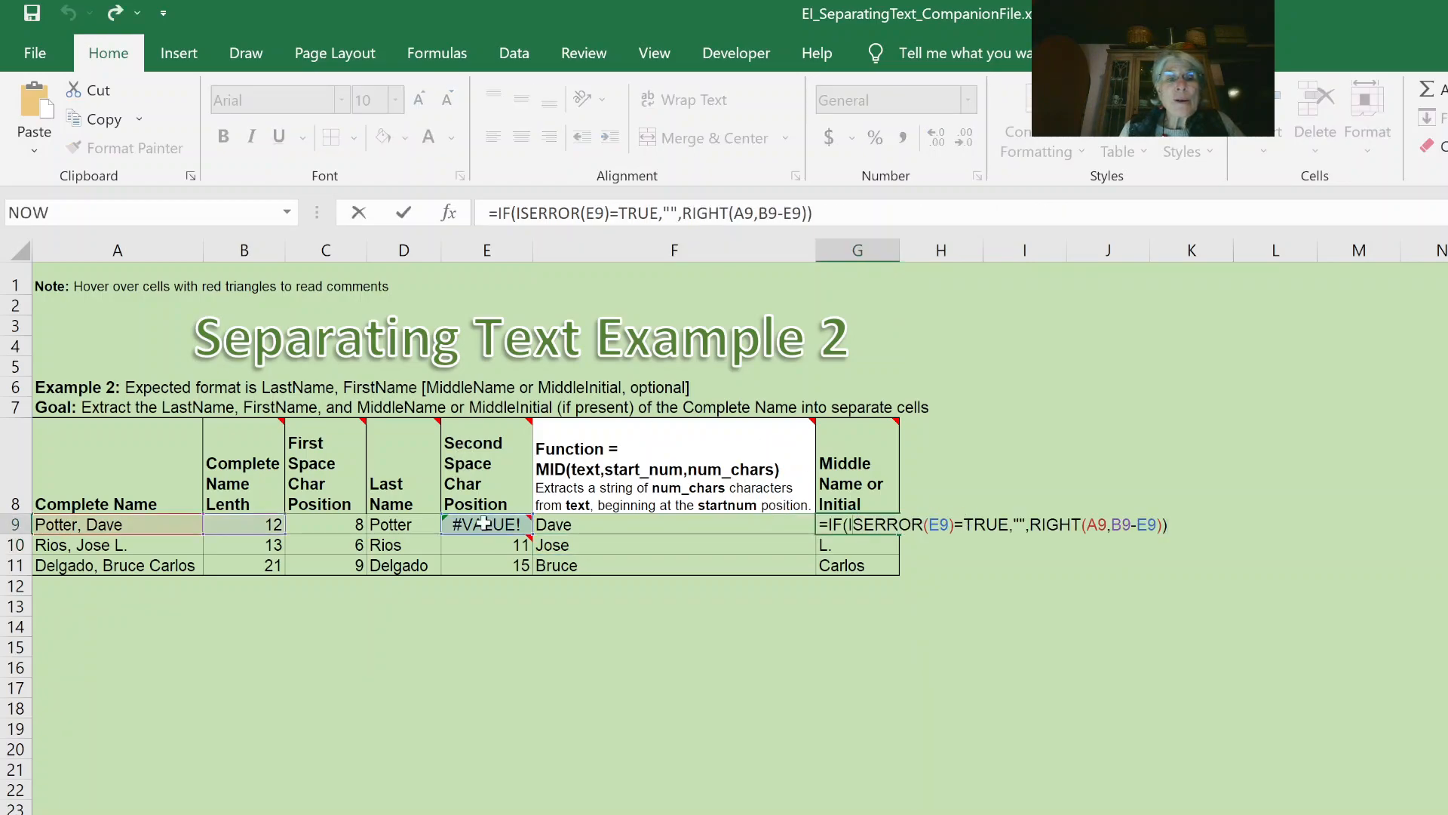
mouse_move(484, 524)
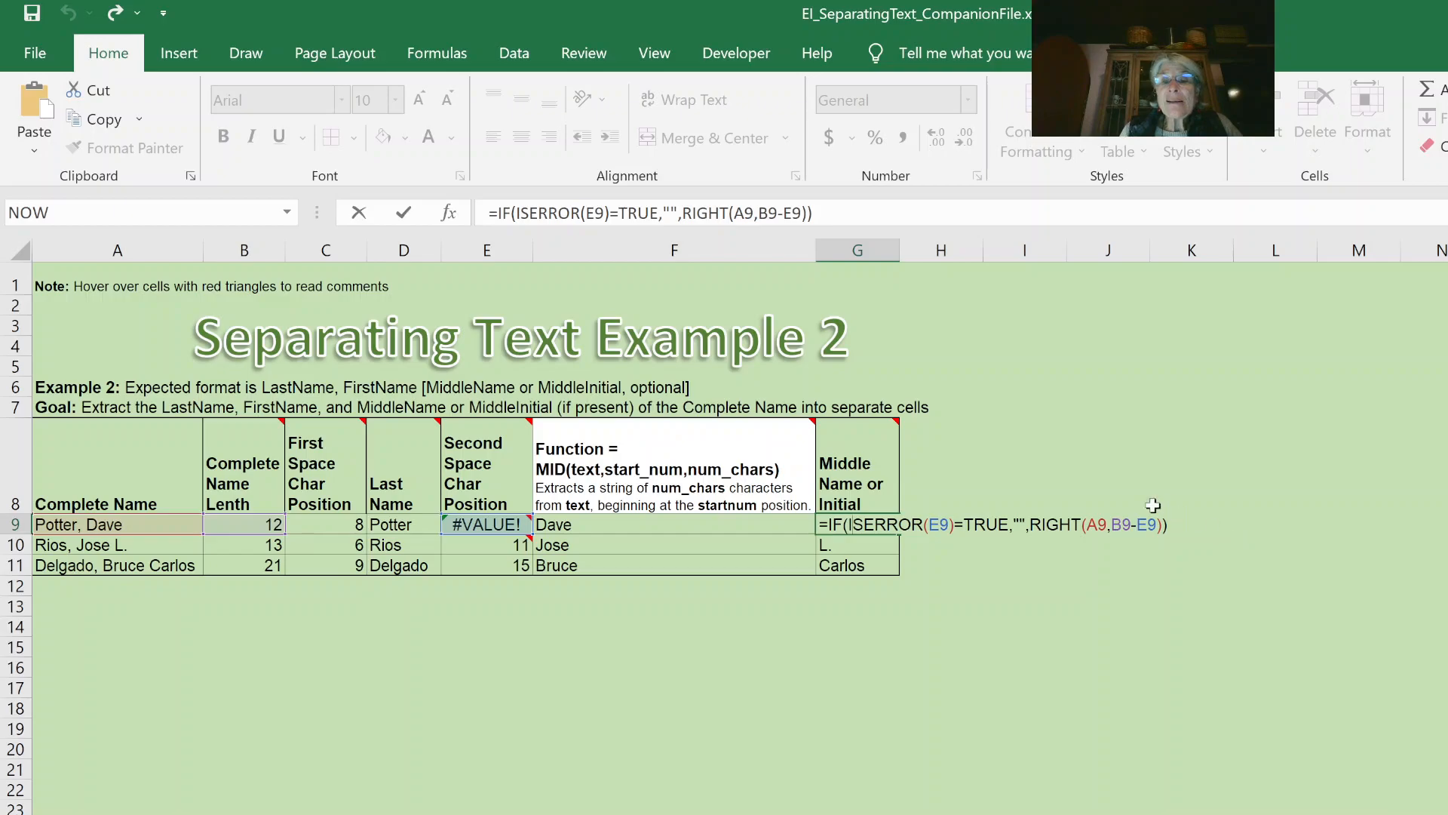
click(1017, 589)
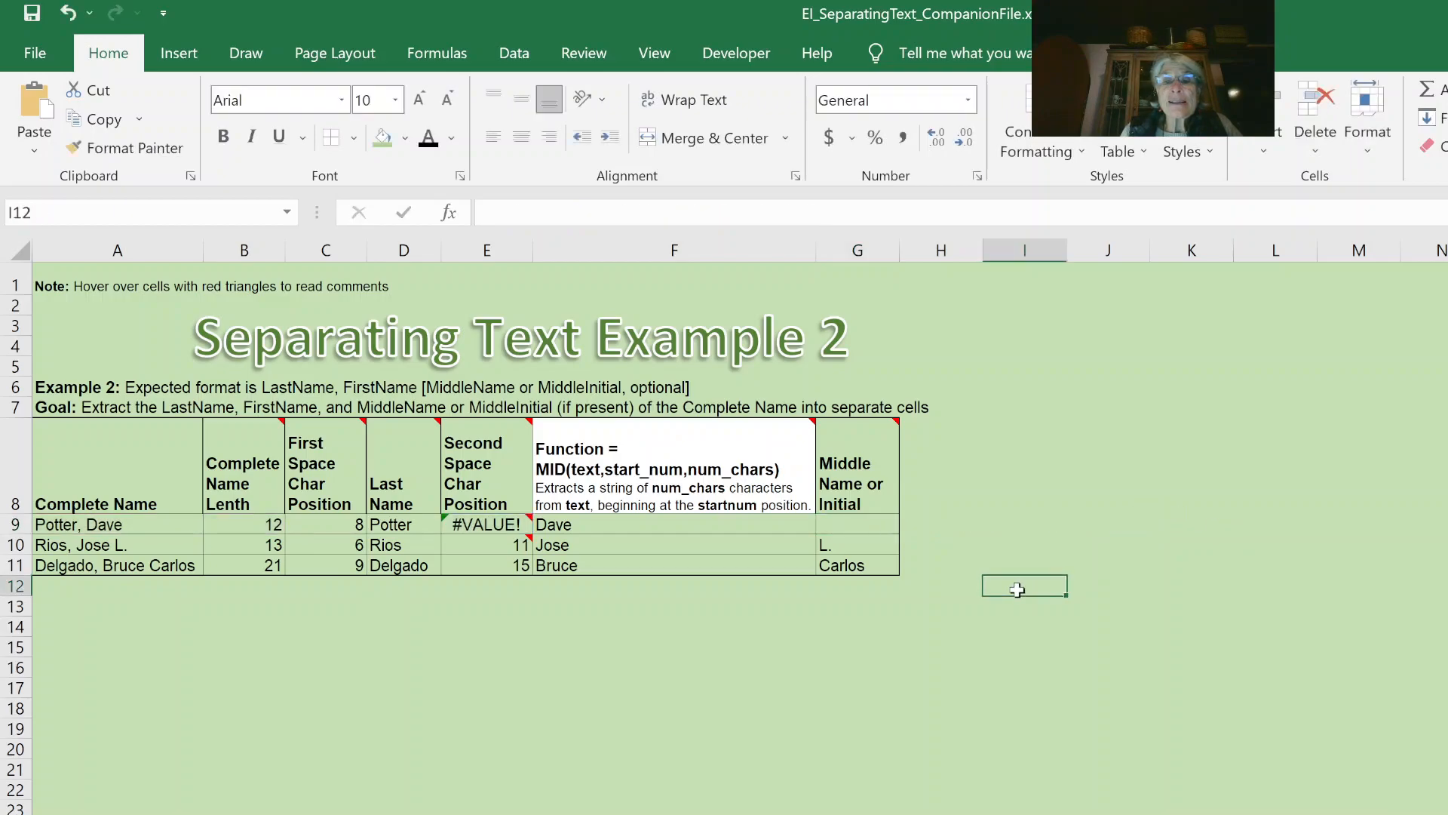
double_click(858, 543)
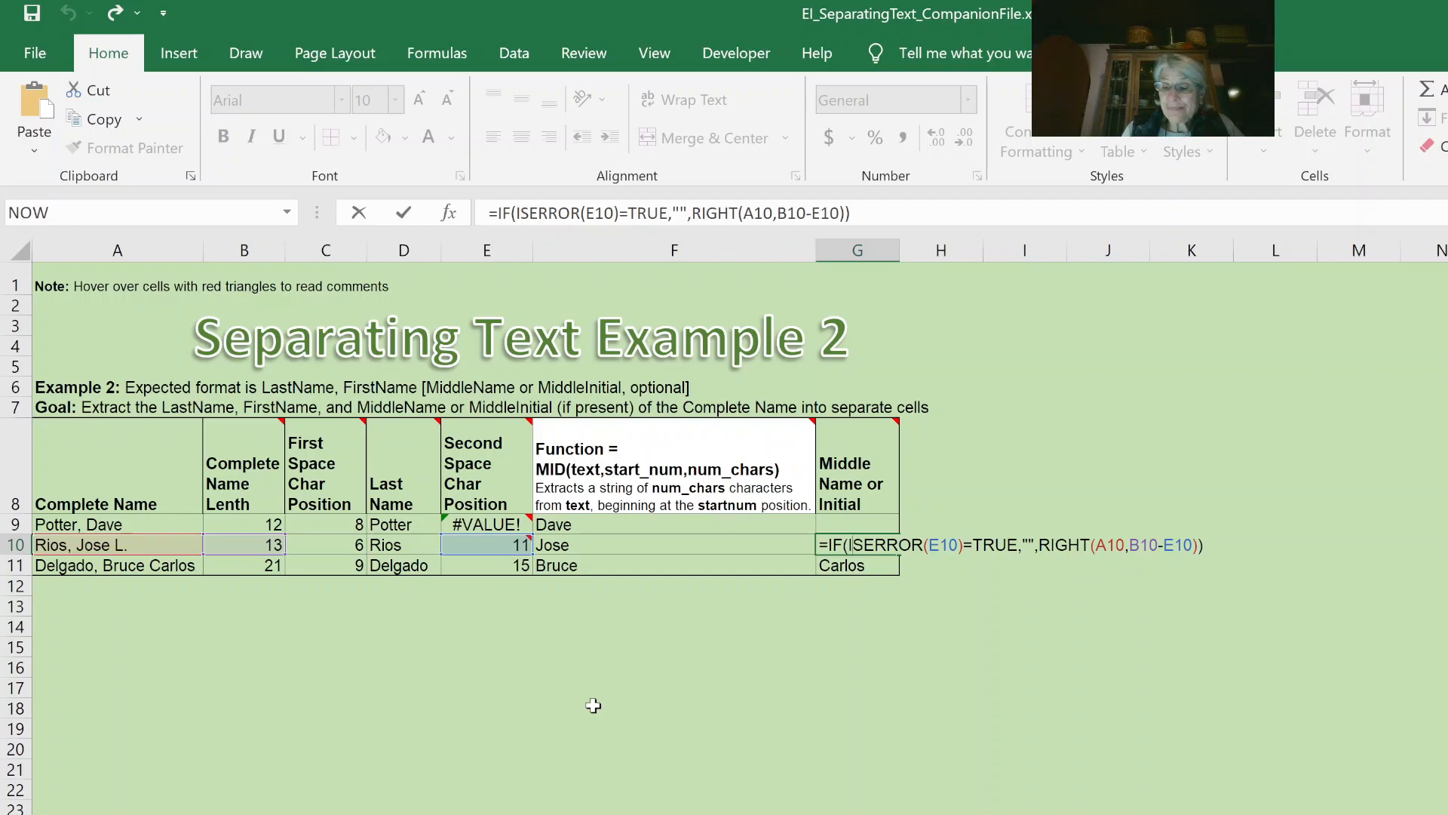
key(ctrl+Return)
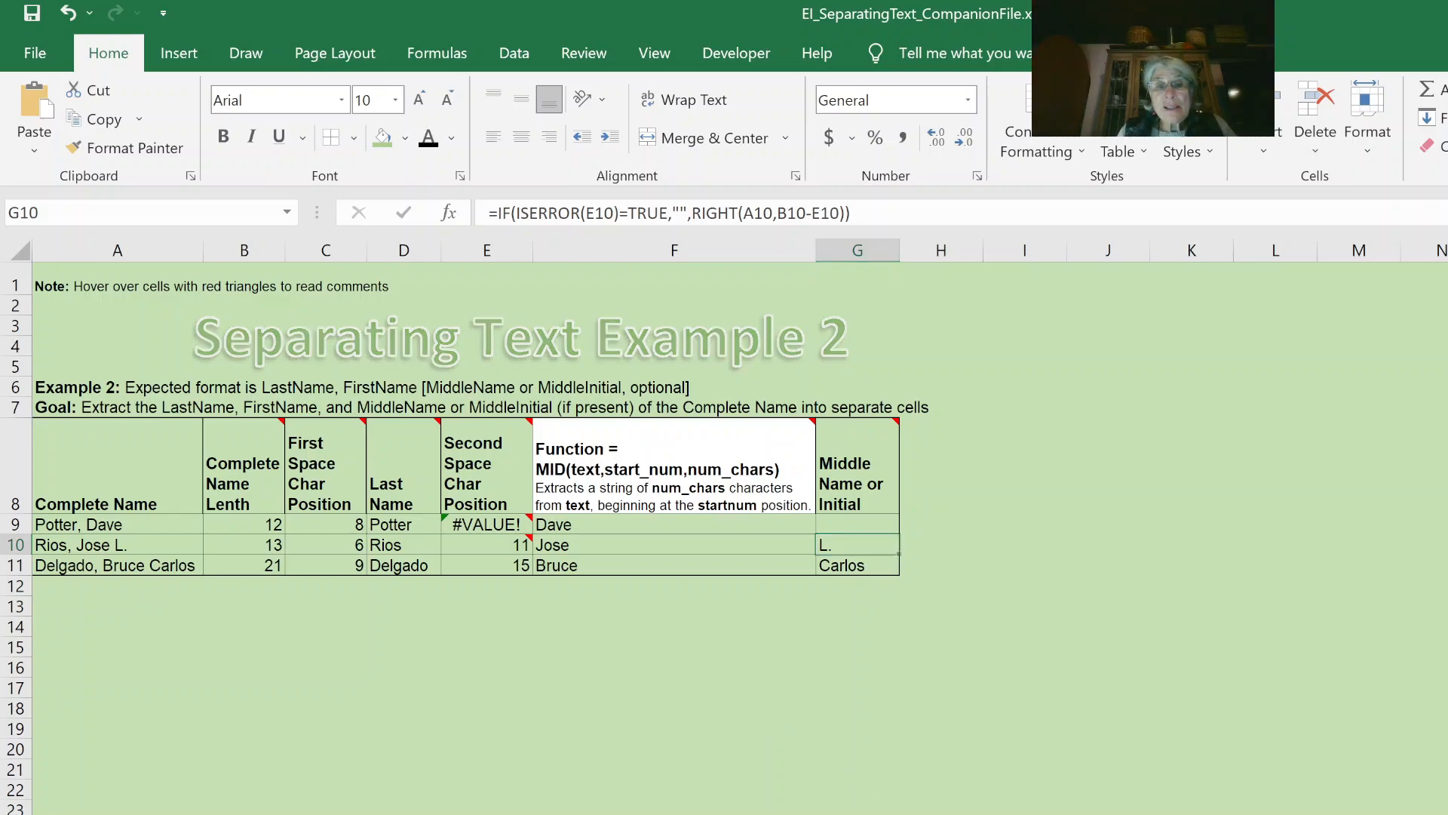
Go to the Mayoral Candidates sheet and review its empty name columns and the comments on the Name Length and First Space headers
key(ctrl+Page_Down)
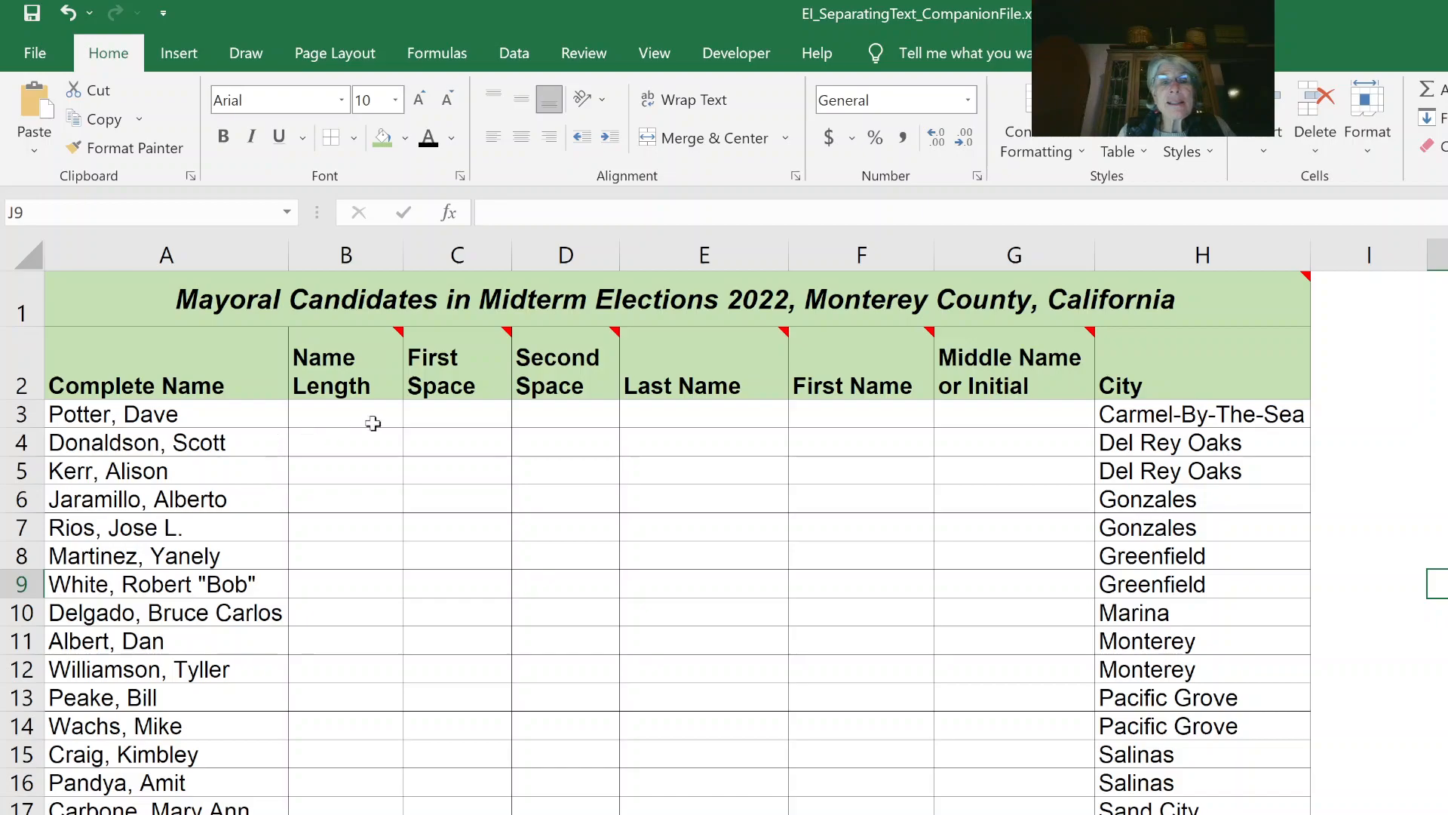
click(705, 412)
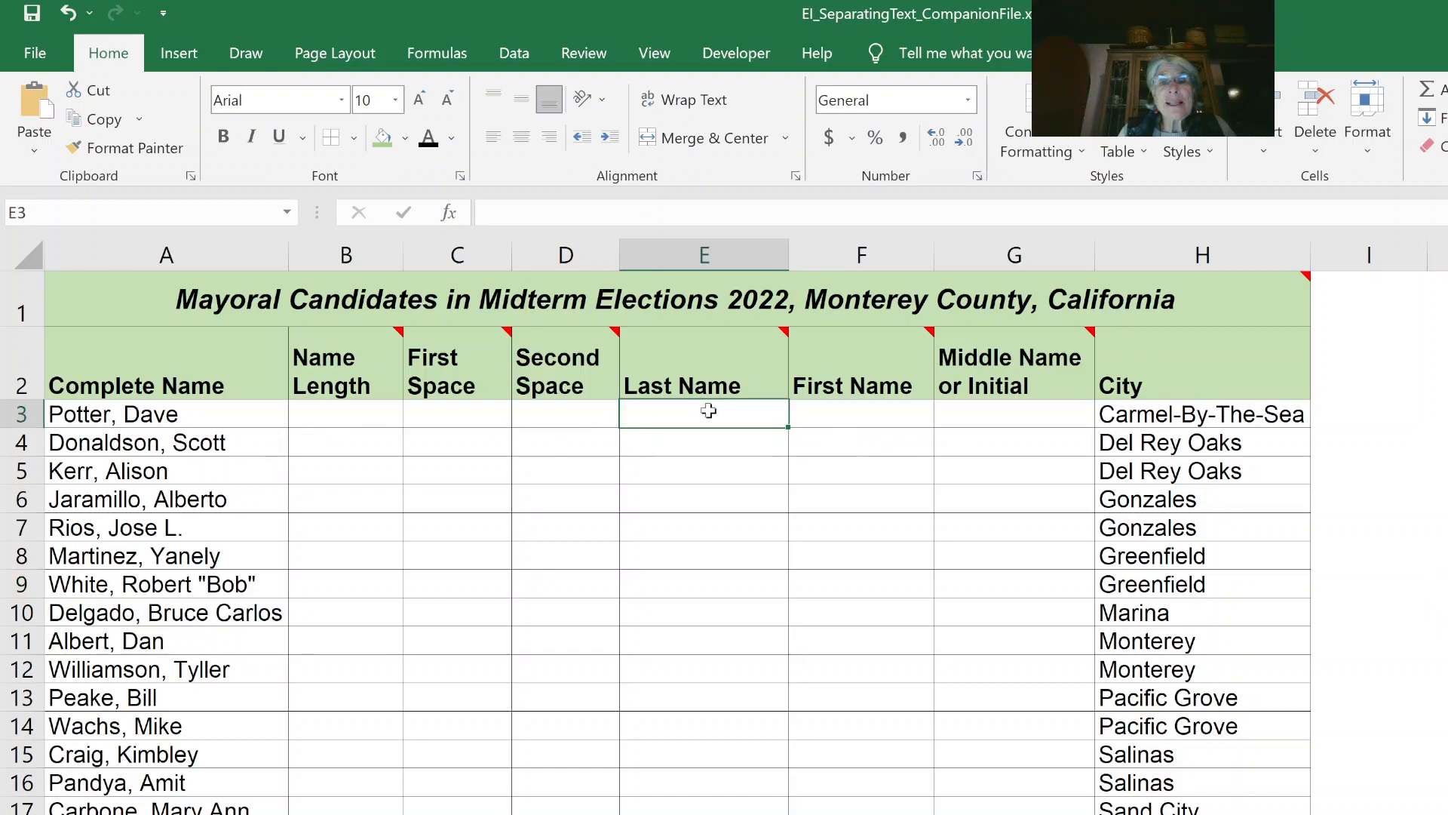
click(858, 411)
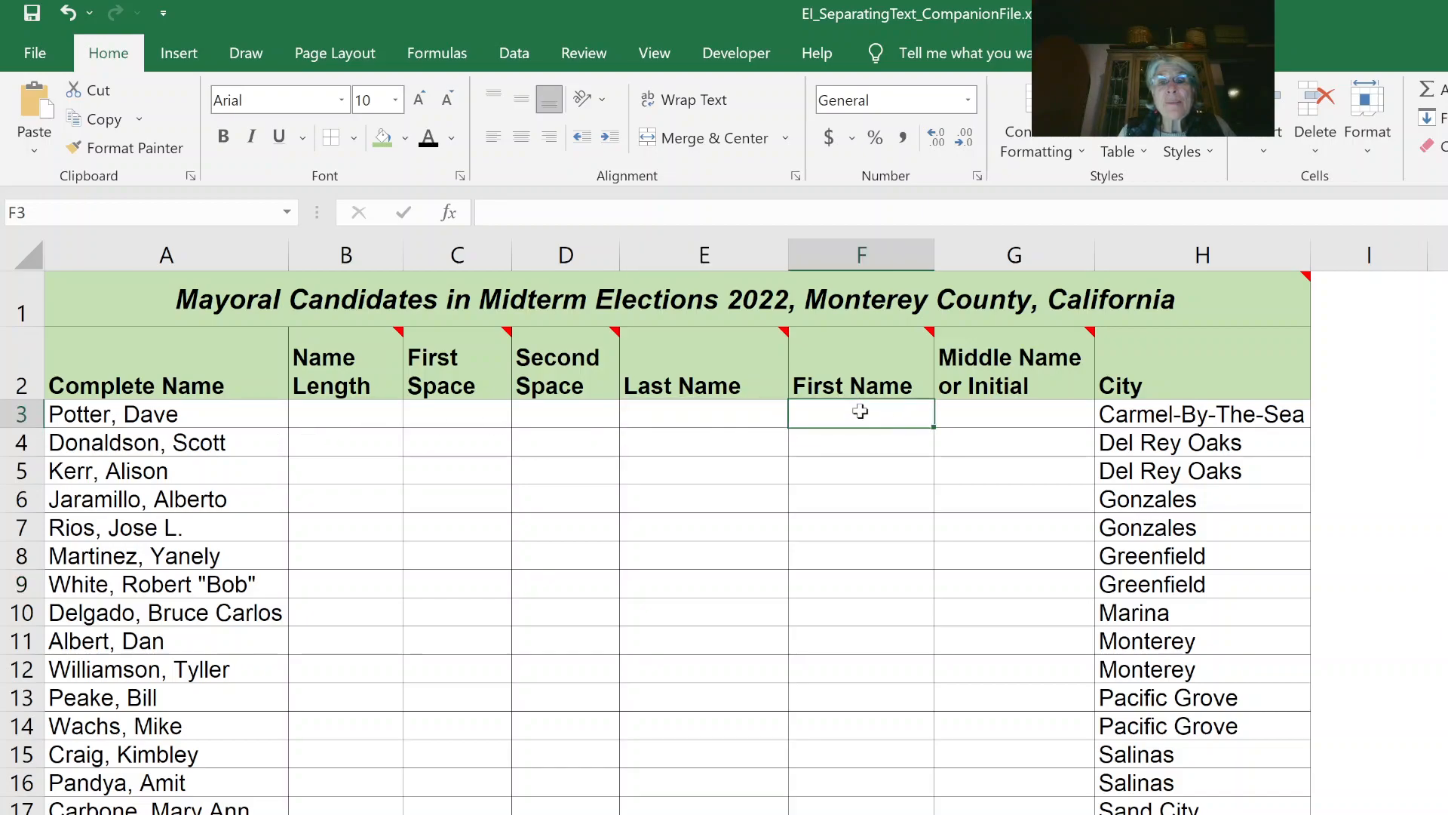
click(992, 428)
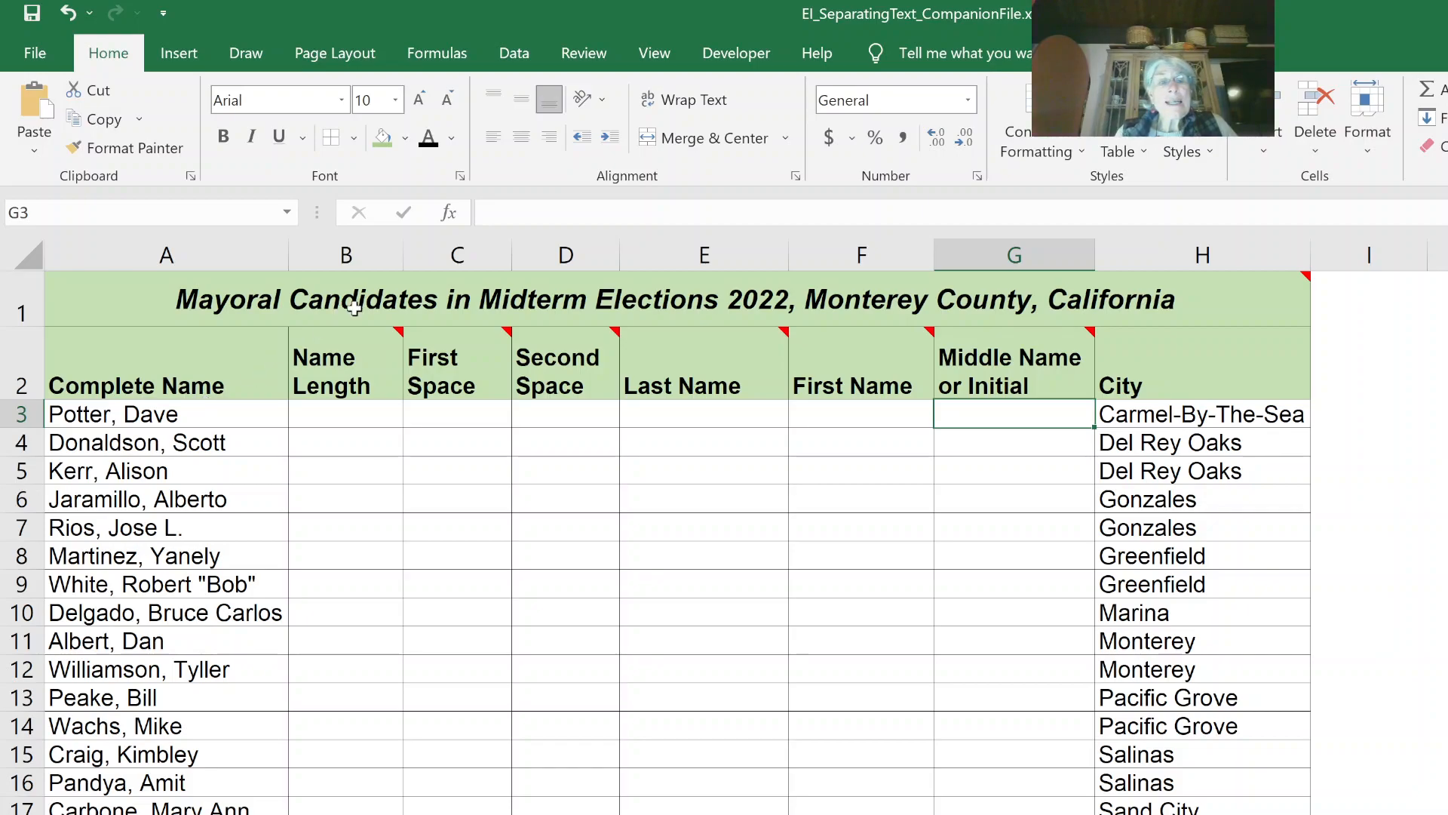
mouse_move(380, 356)
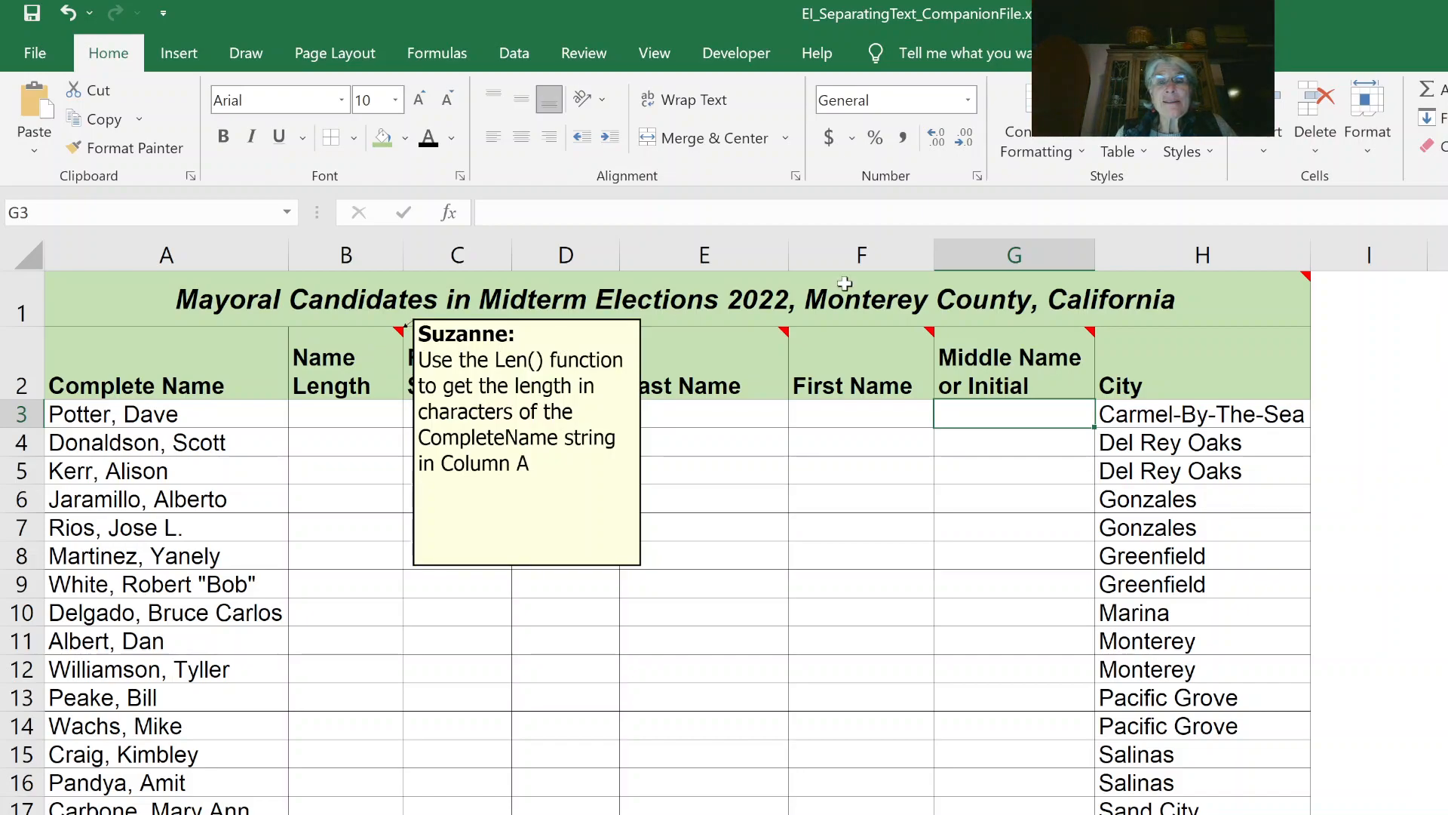
mouse_move(462, 359)
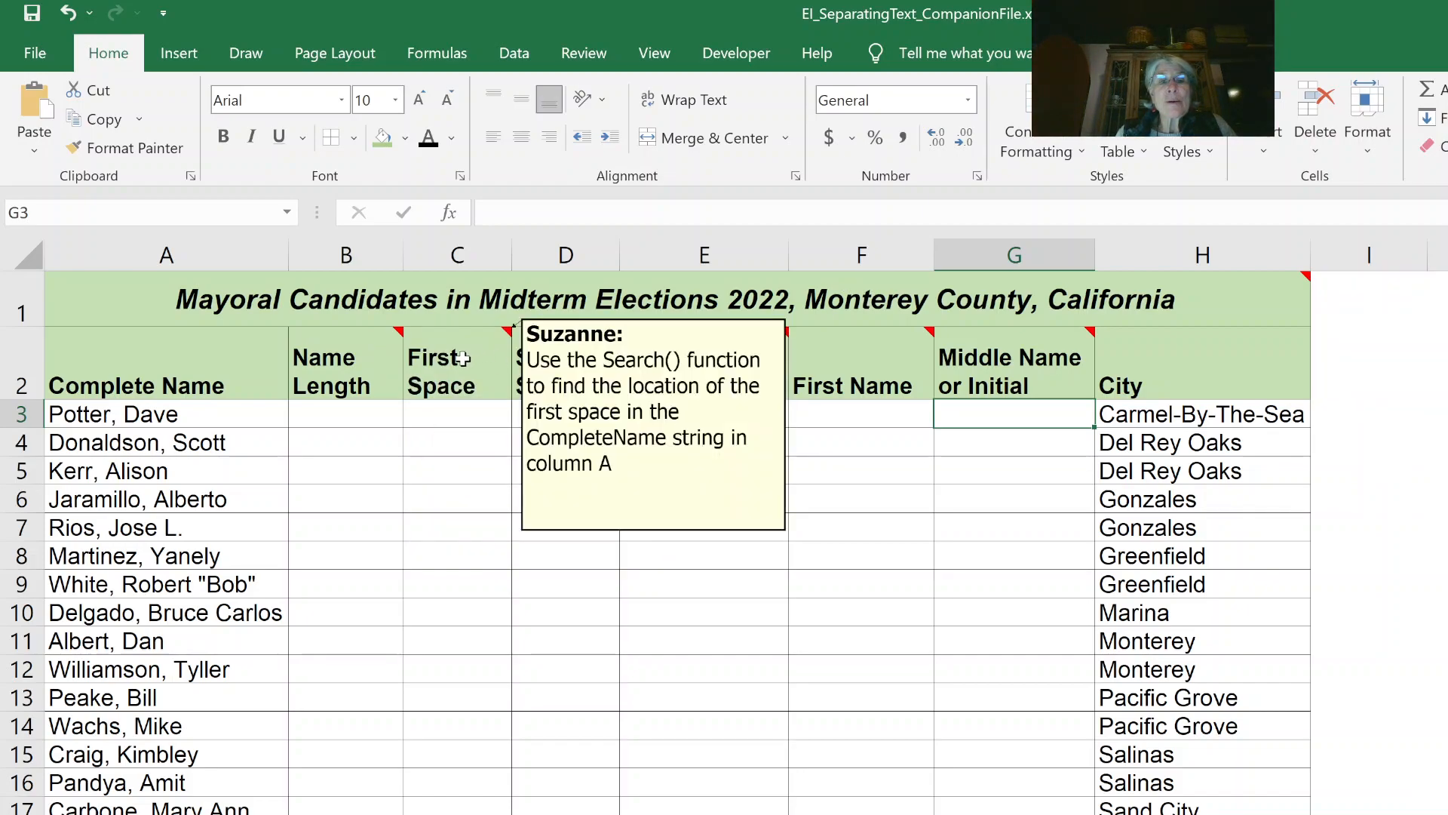
mouse_move(1030, 344)
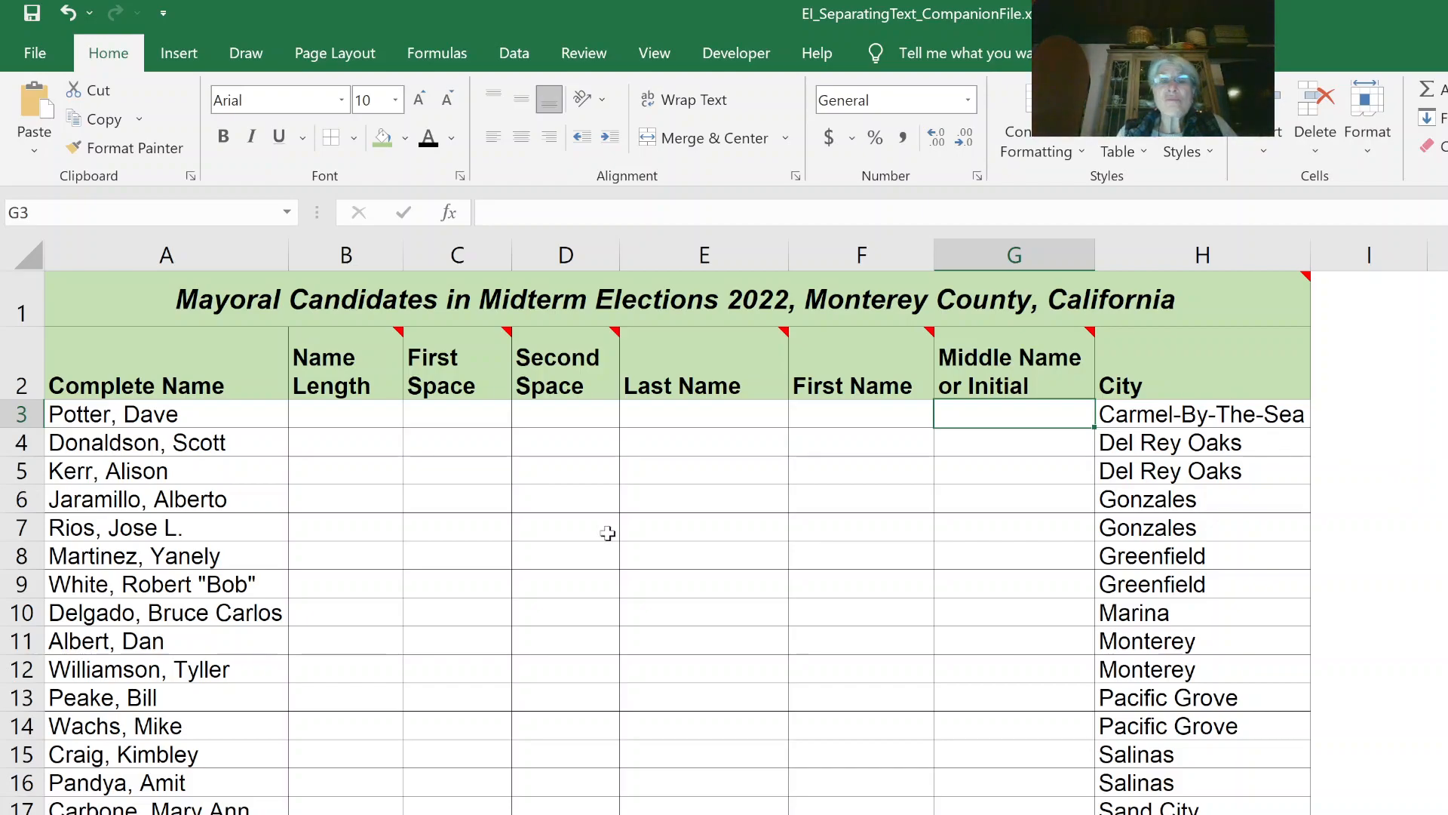
Enter the formula =LEN(A3) in B3 to calculate the length of the first complete name
click(345, 411)
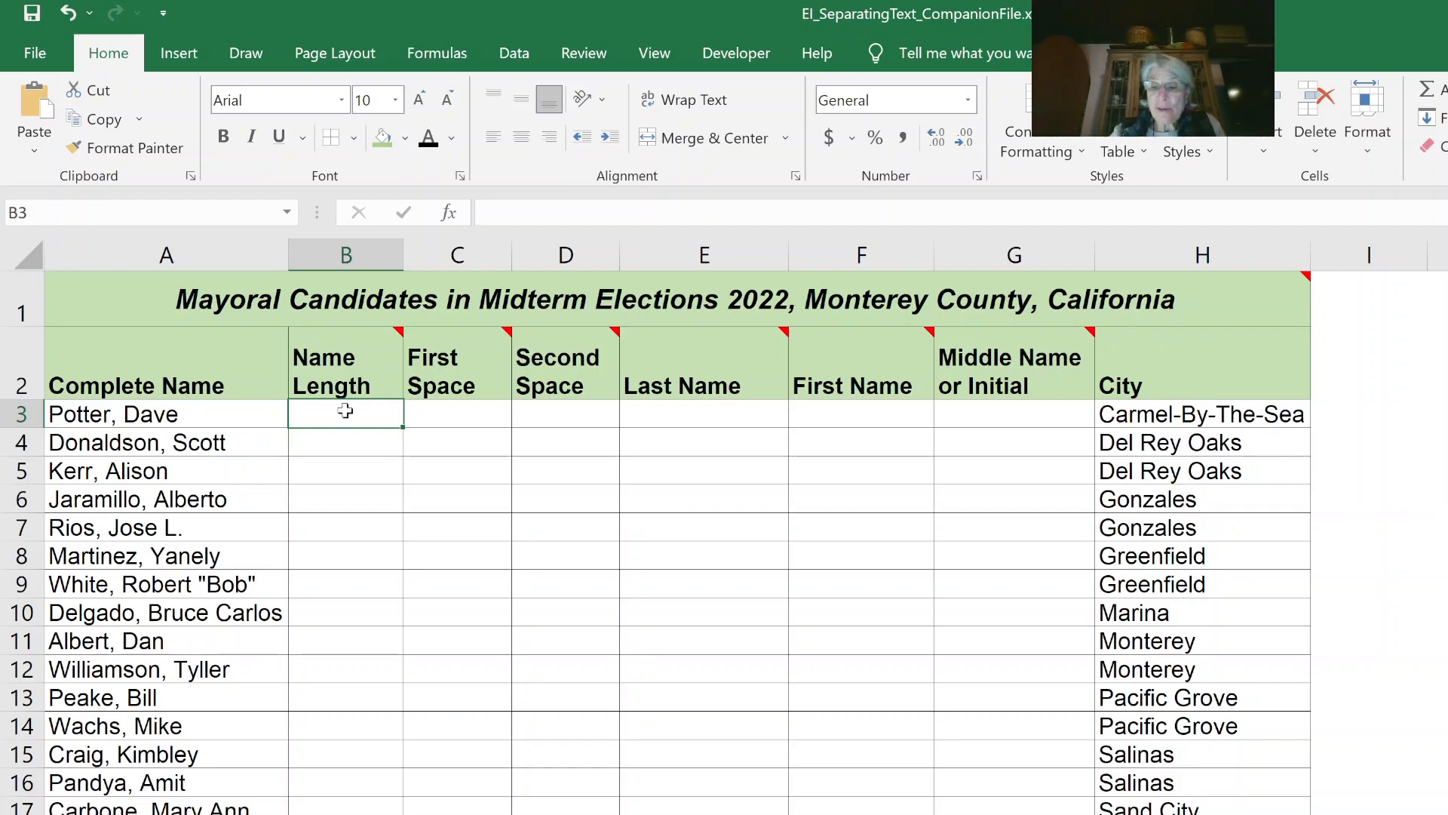
text(=)
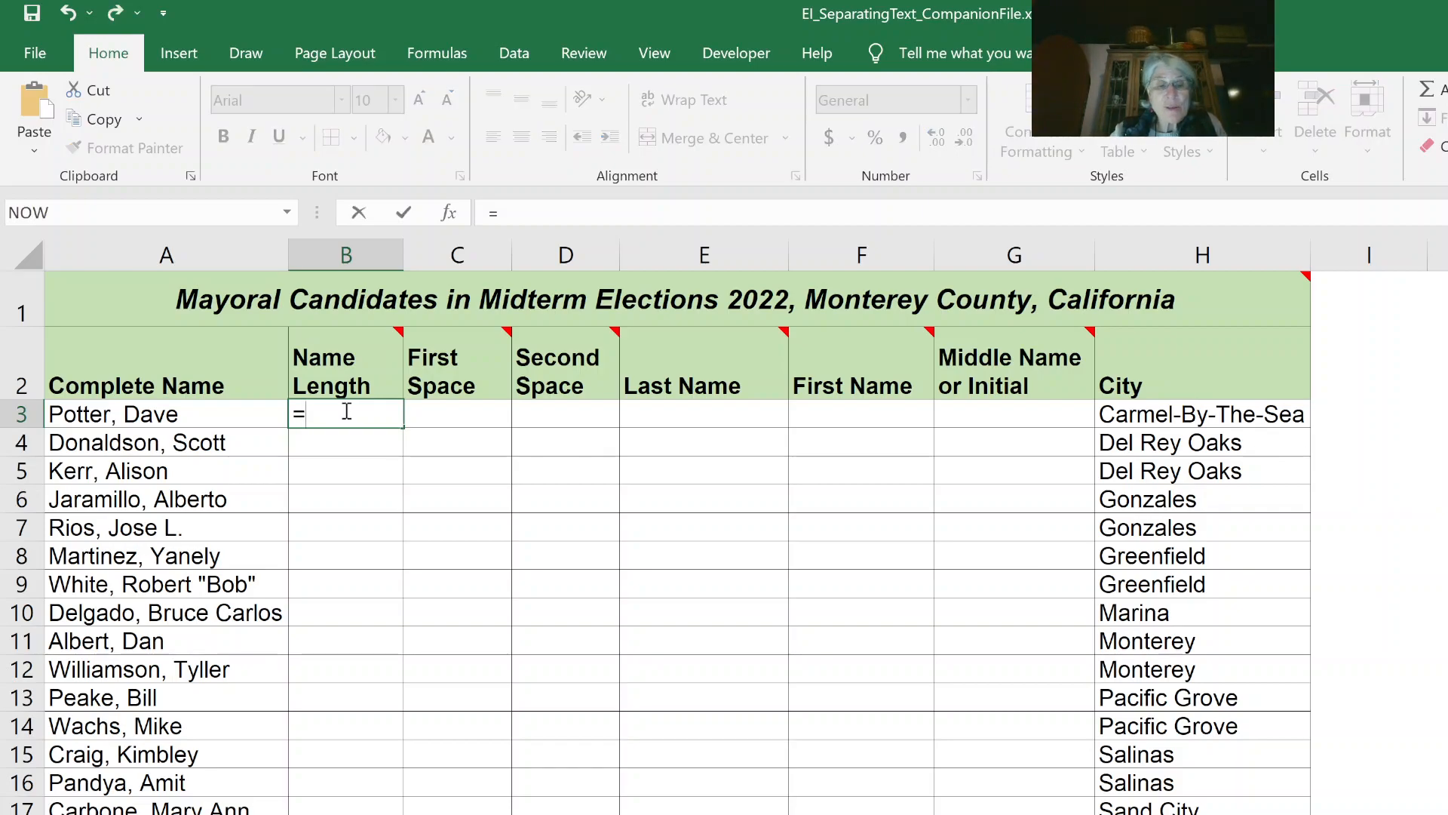
text(len()
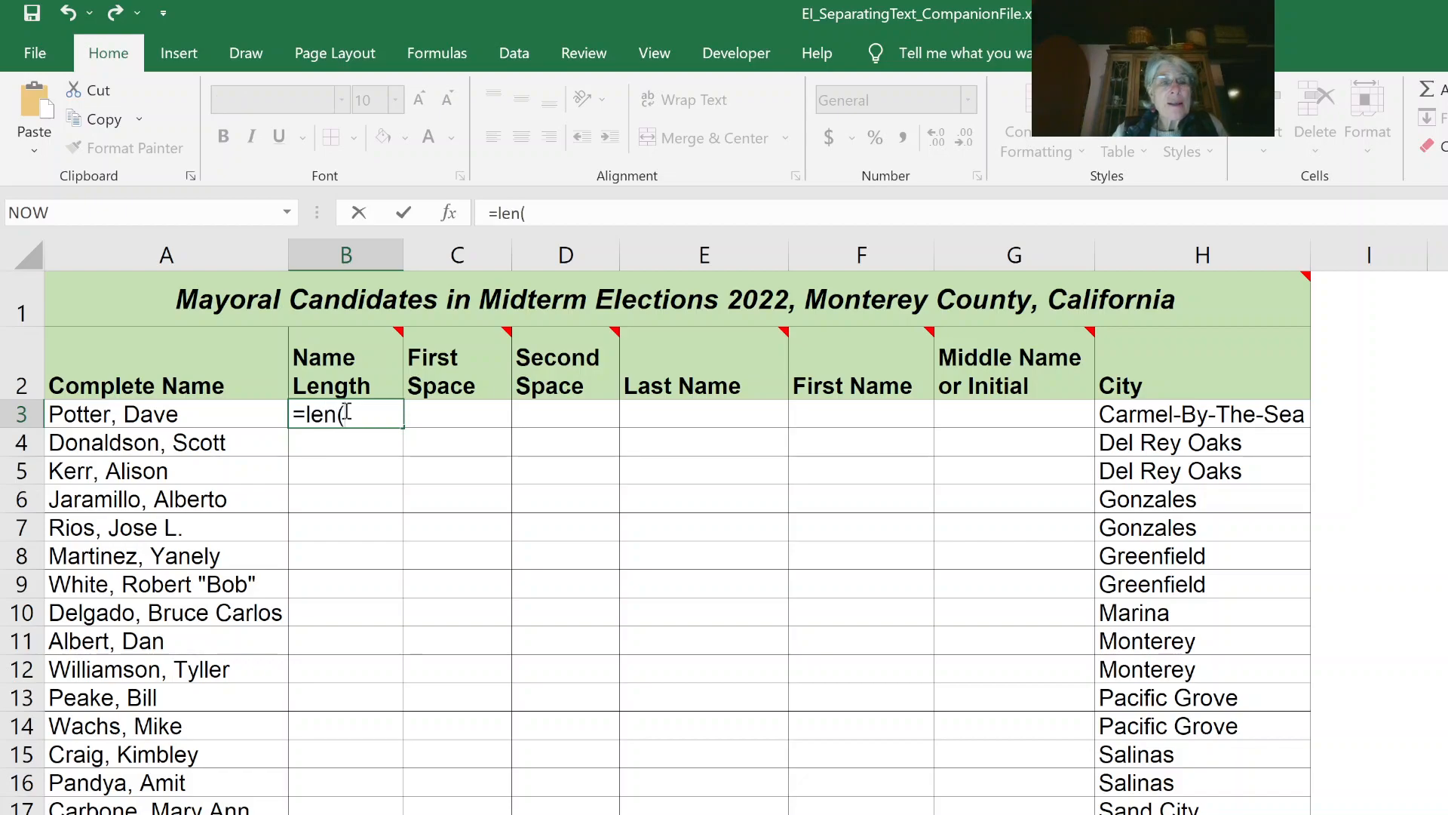
click(138, 414)
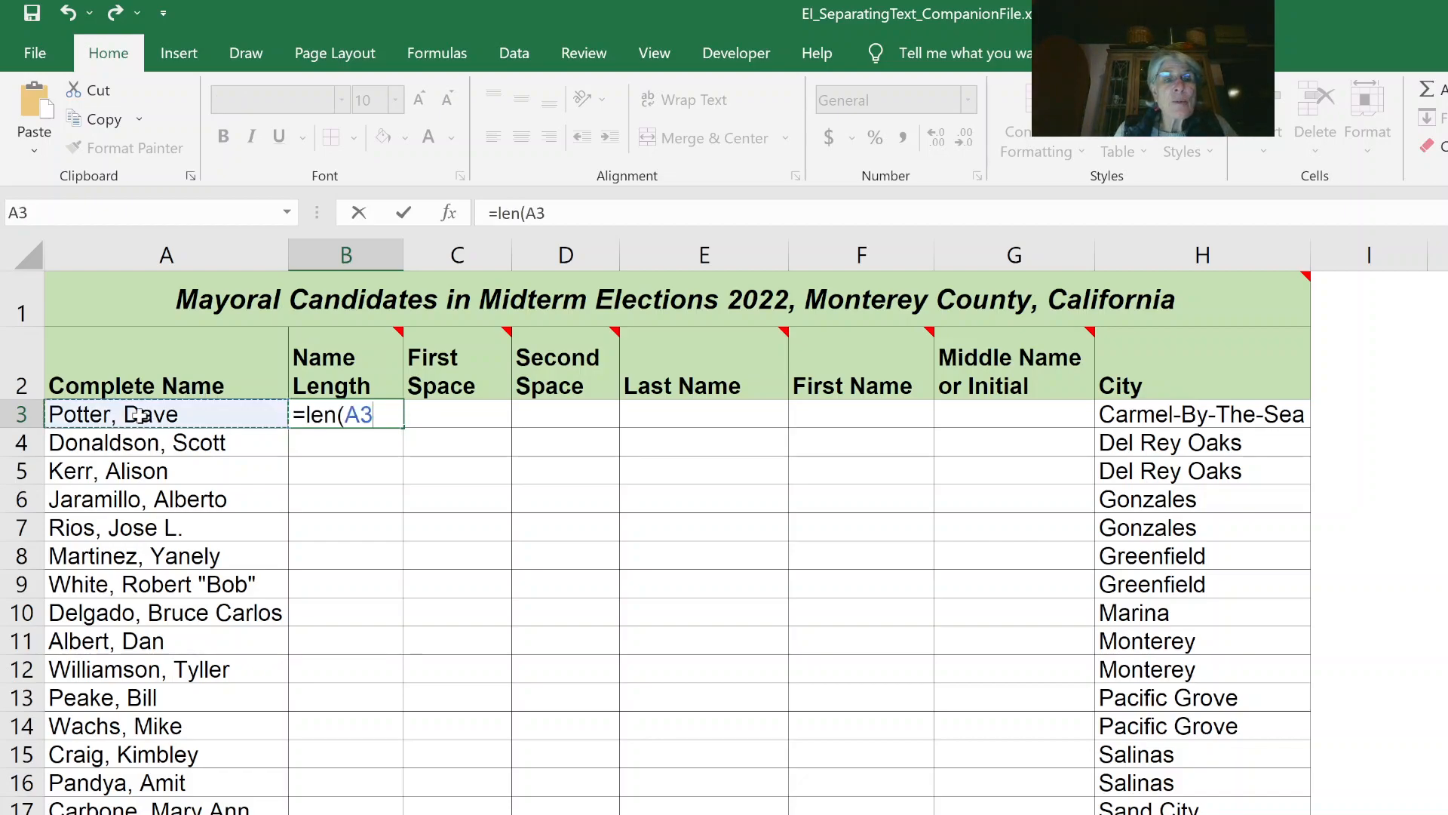
text())
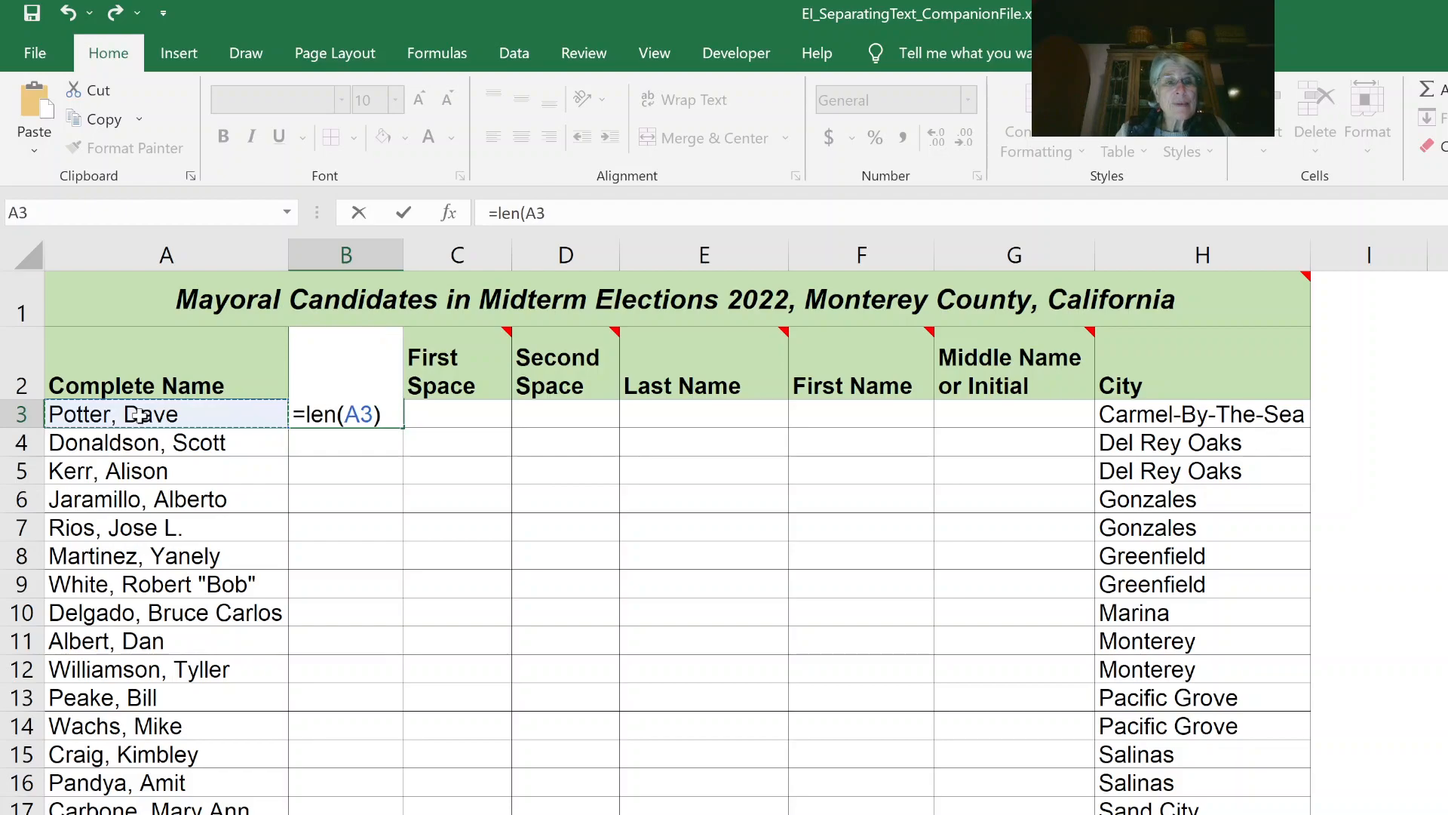
key(Return)
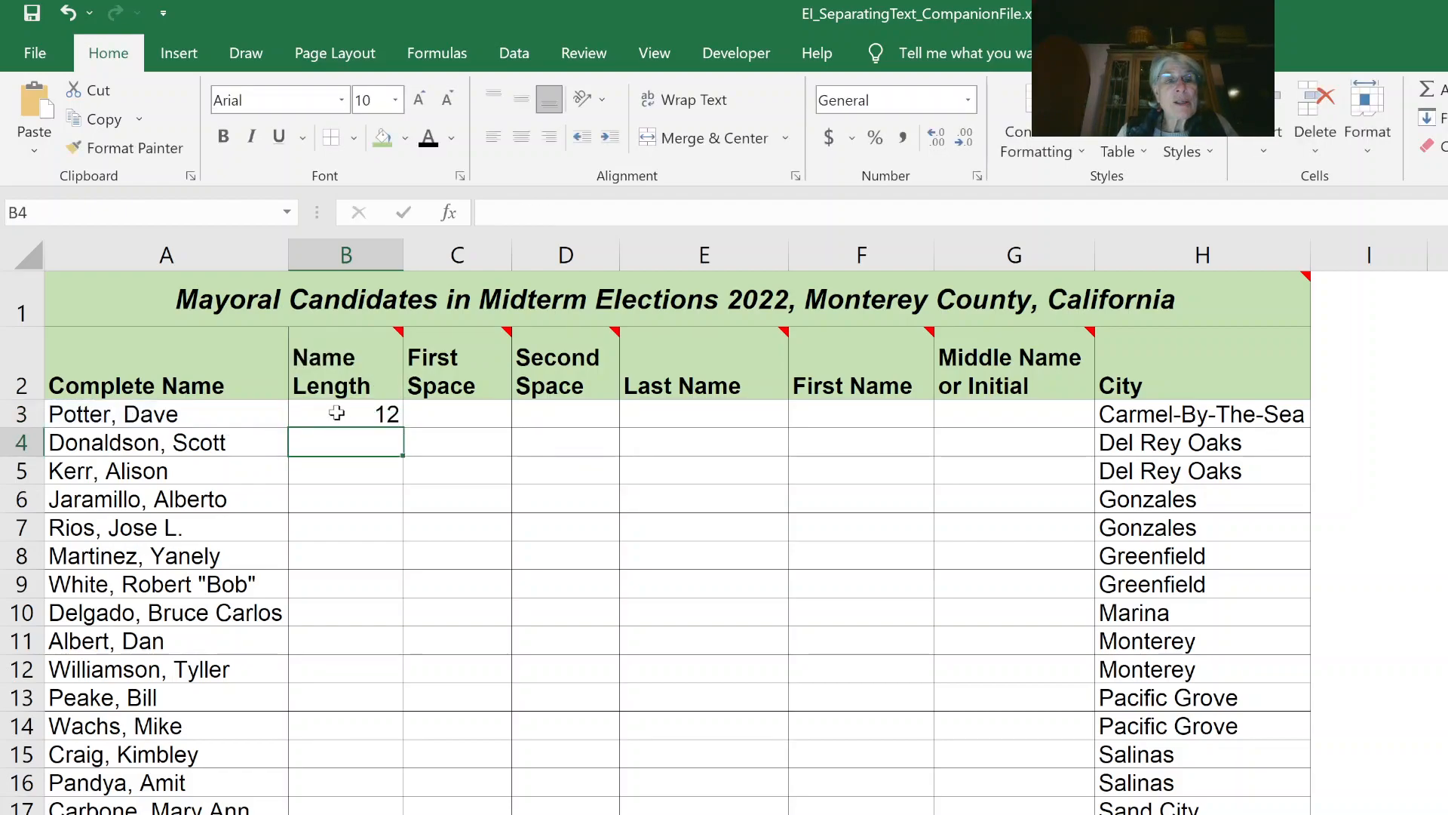
Fill the name length formula in B3 down the rest of the Name Length column
click(364, 422)
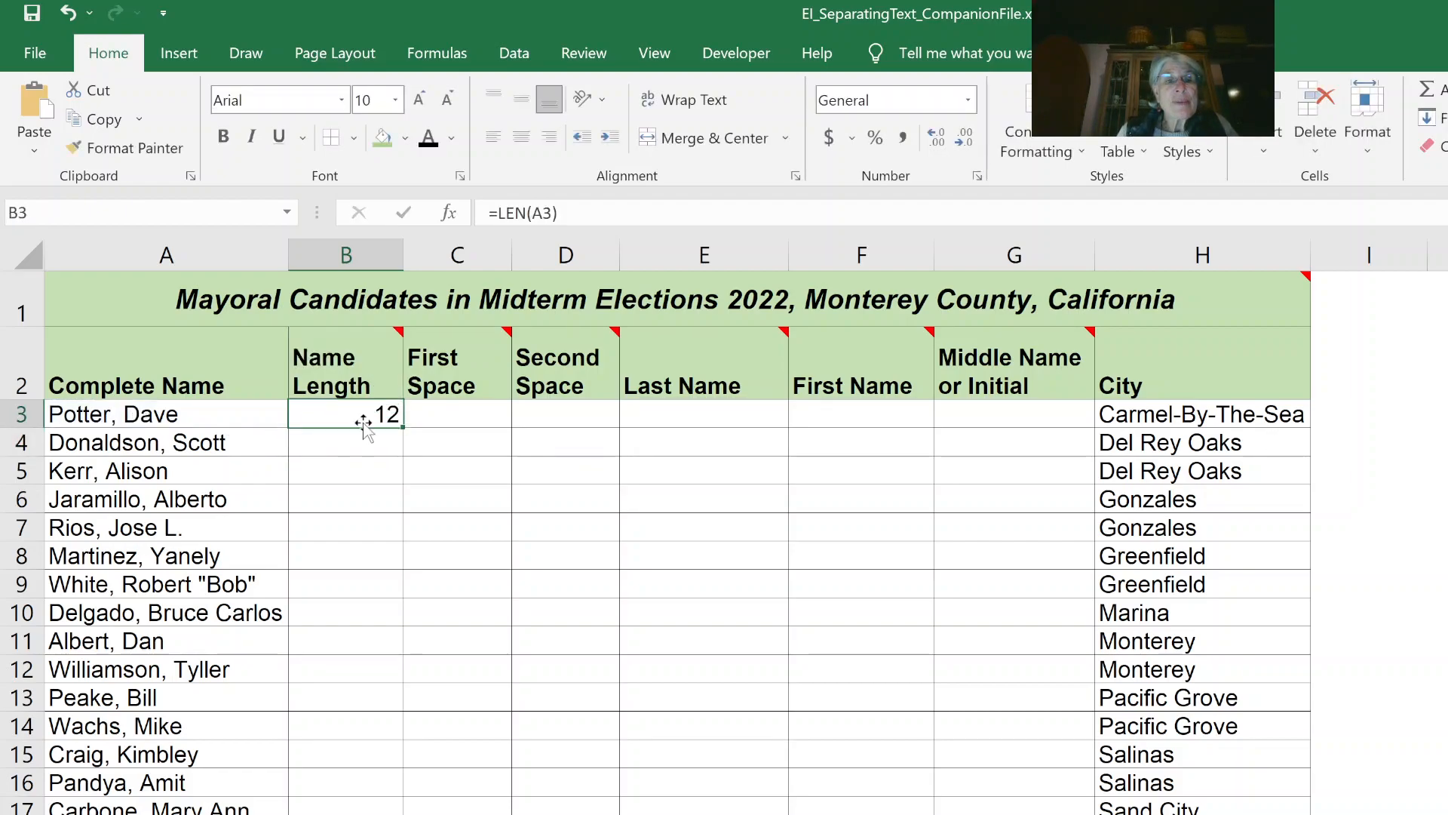
double_click(404, 427)
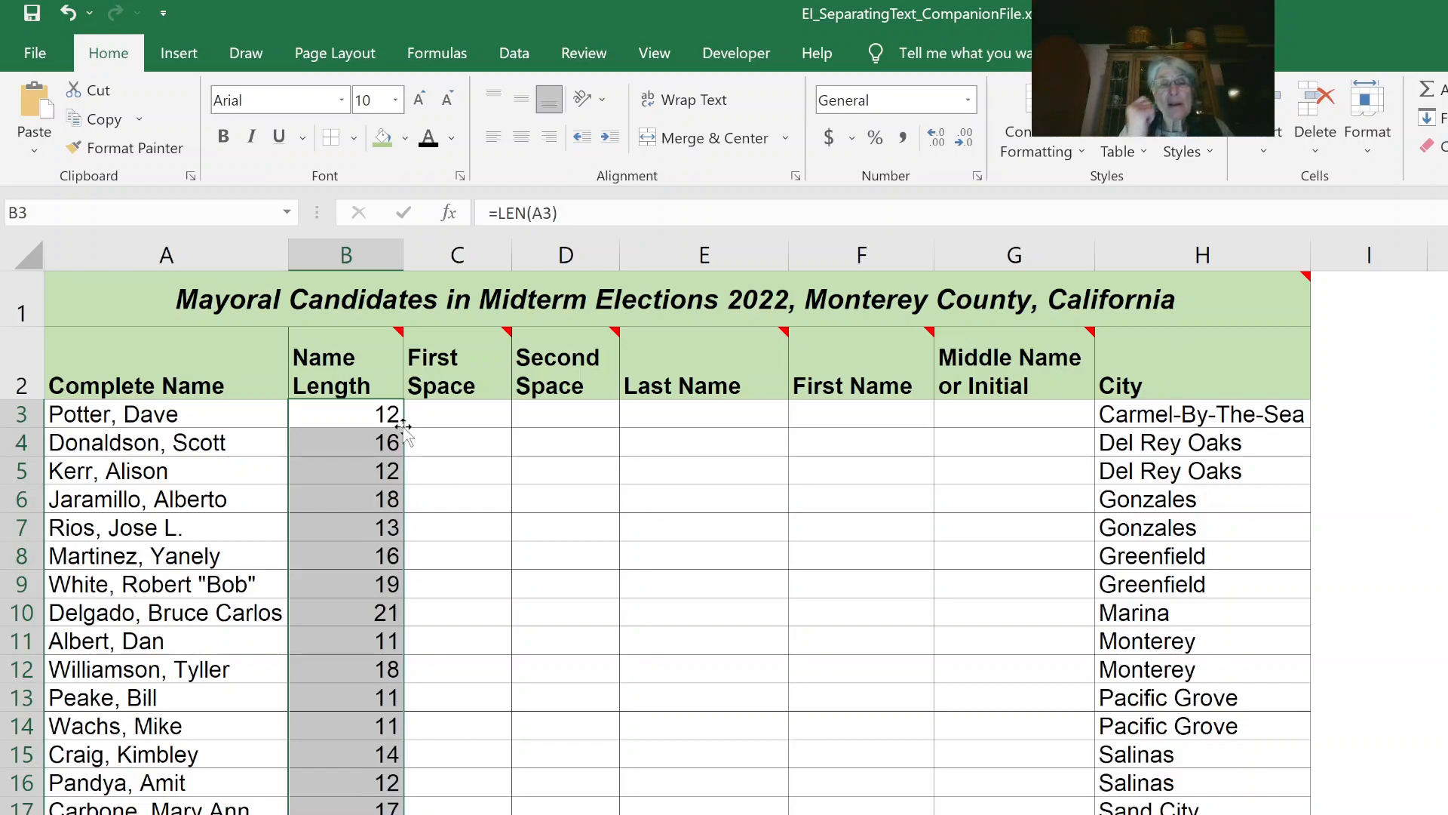
Enter the formula =SEARCH(" ",A3) in C3 and fill it down the First Space column
click(460, 413)
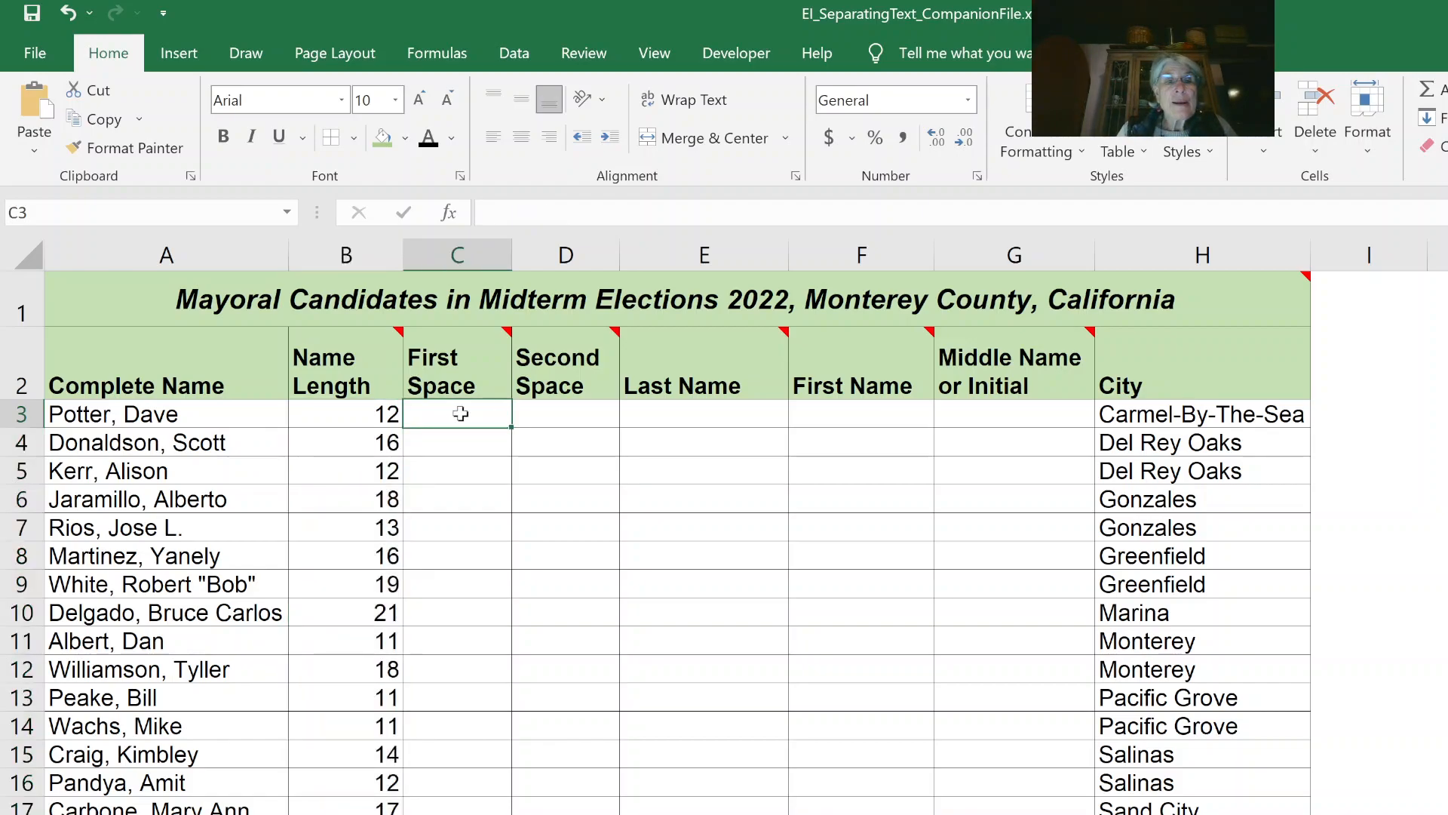
text(=)
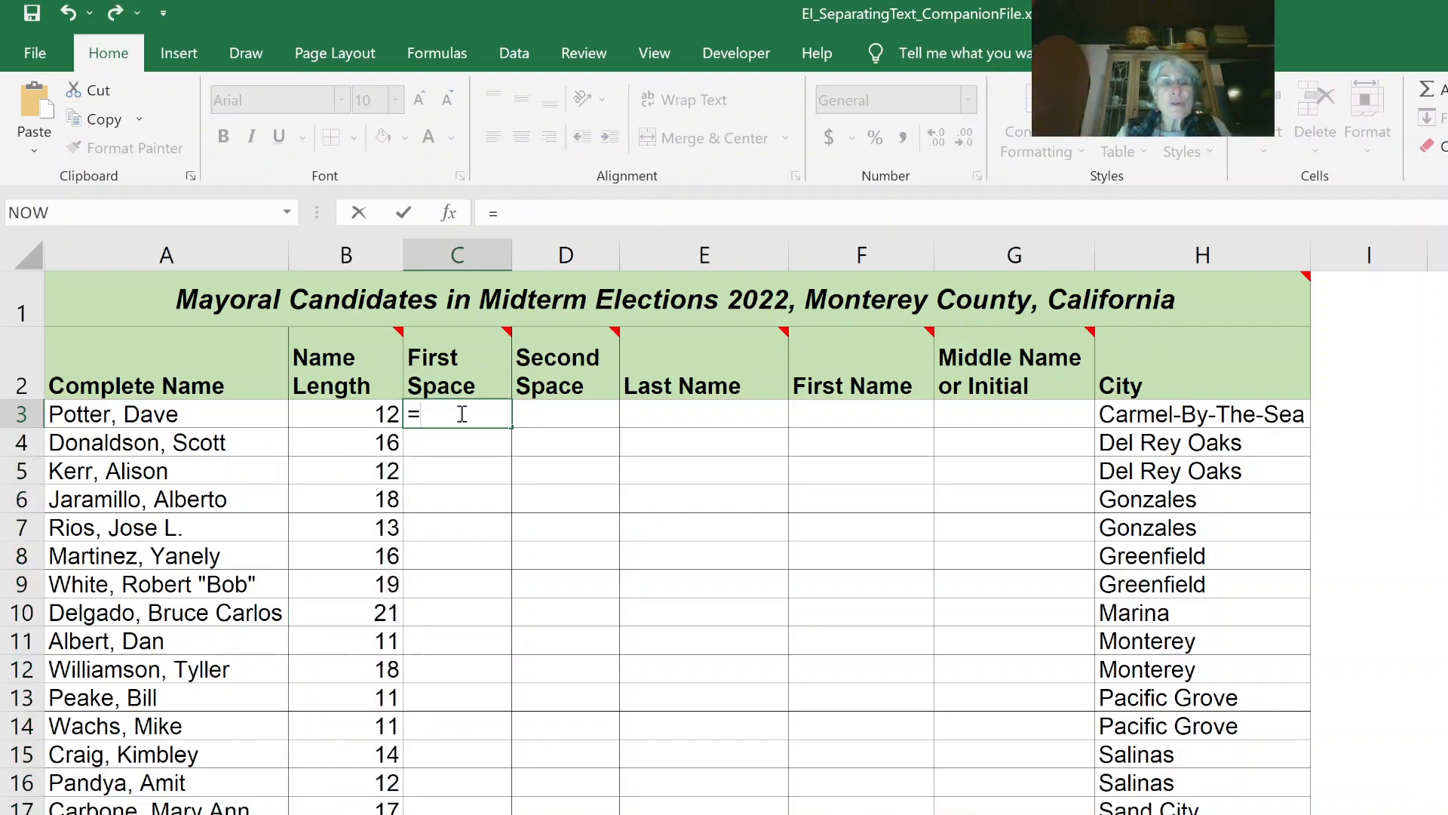
text(search()
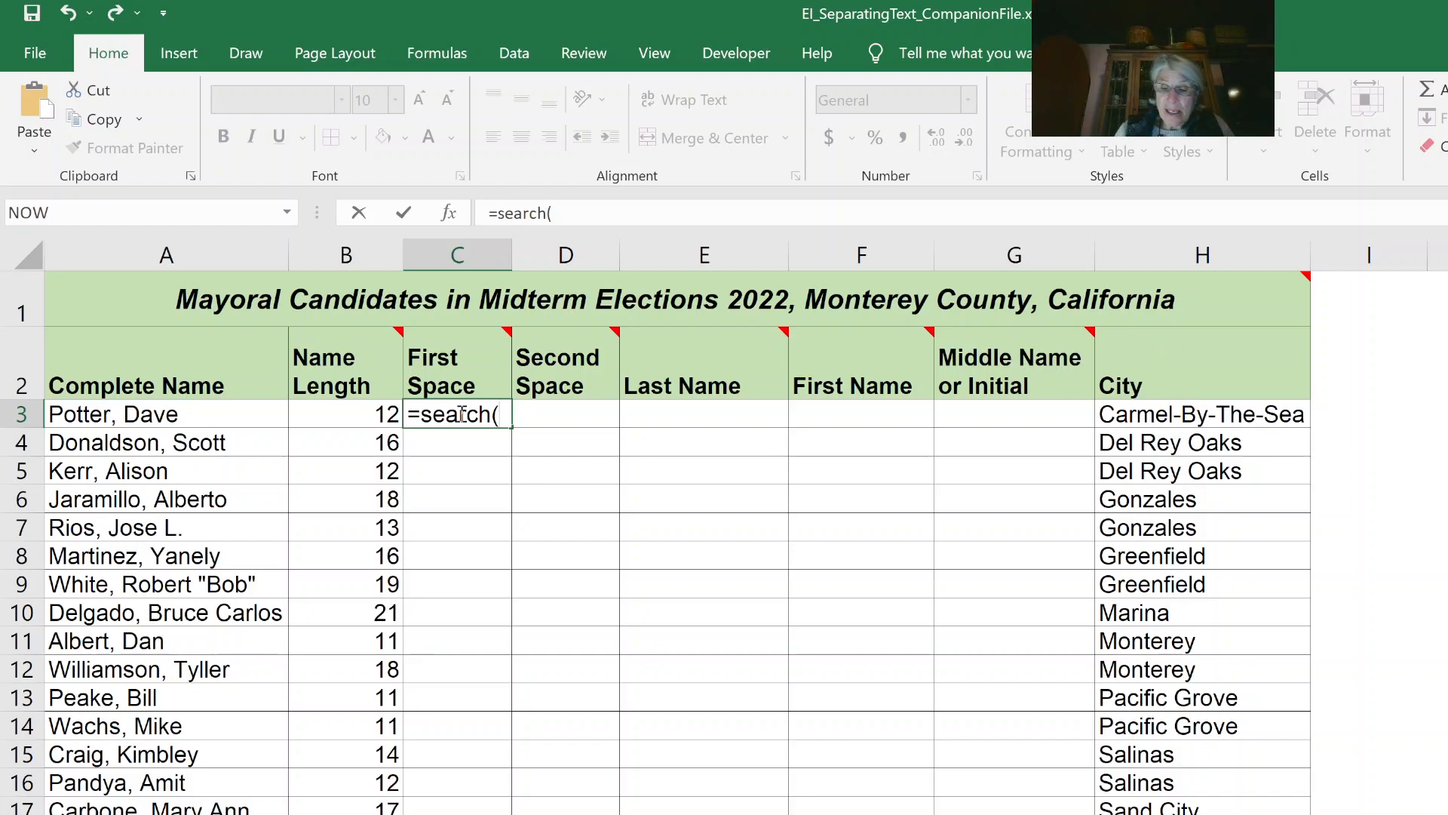
text(")
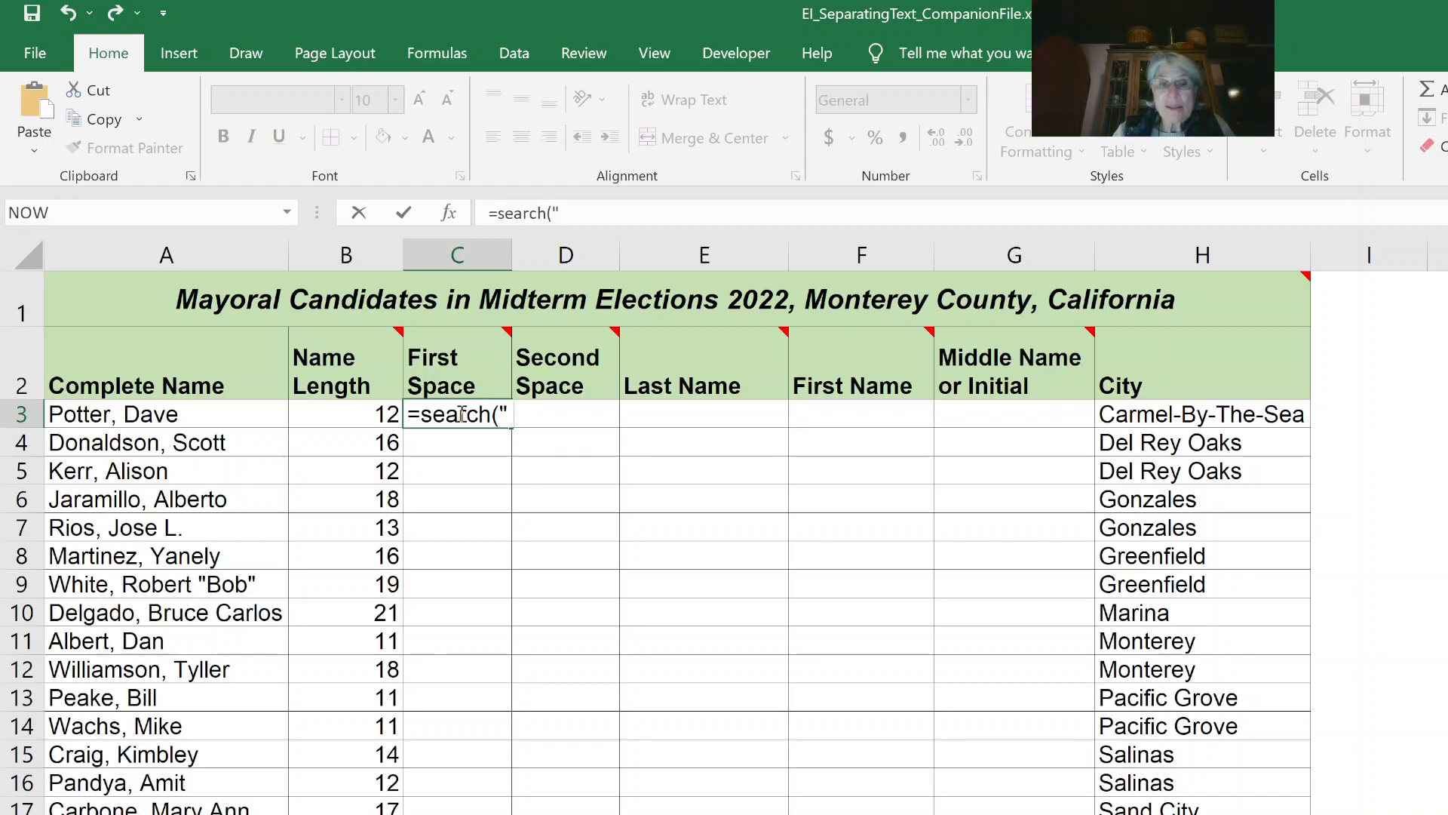
text( ",)
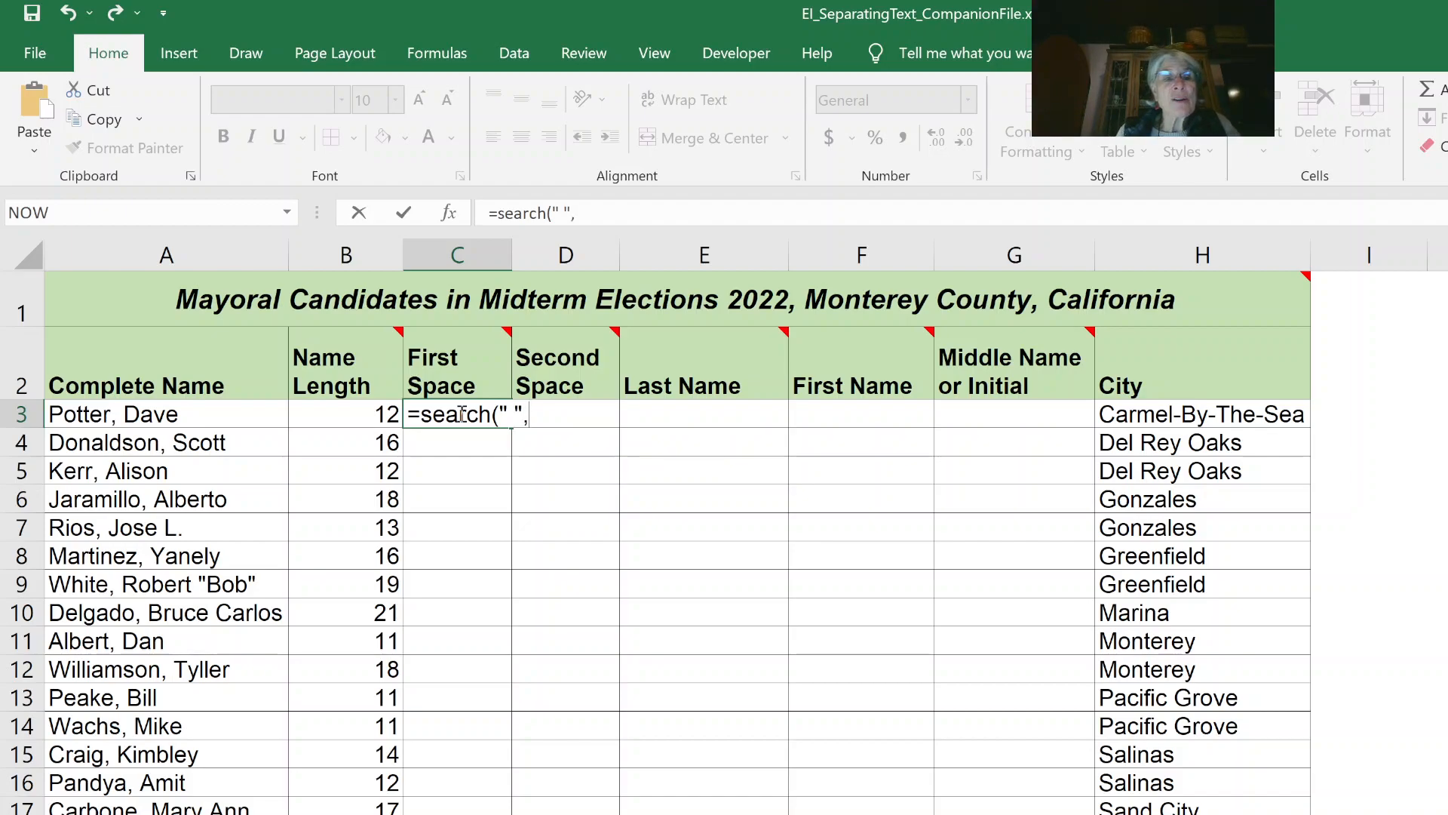
click(168, 414)
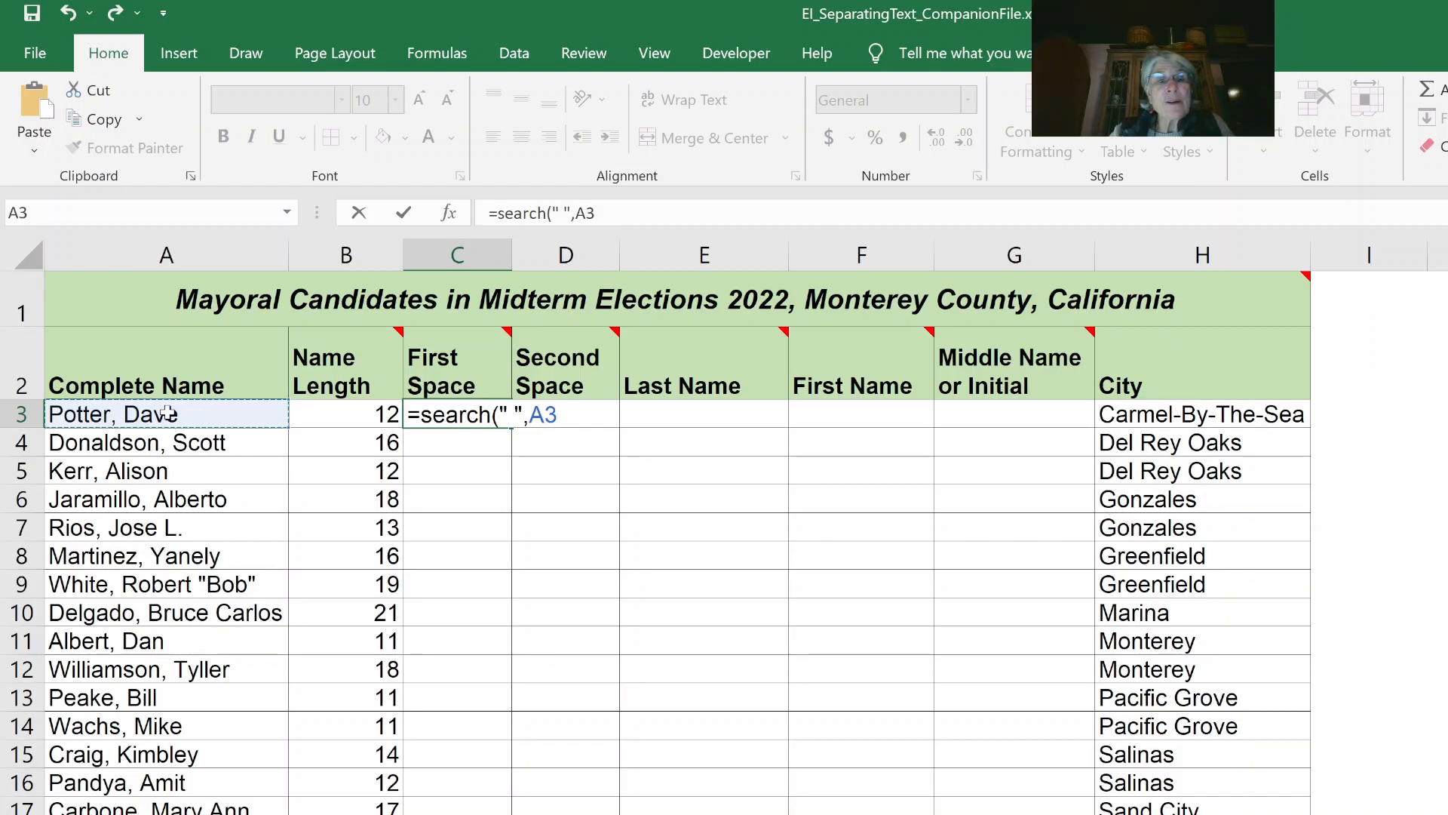
text())
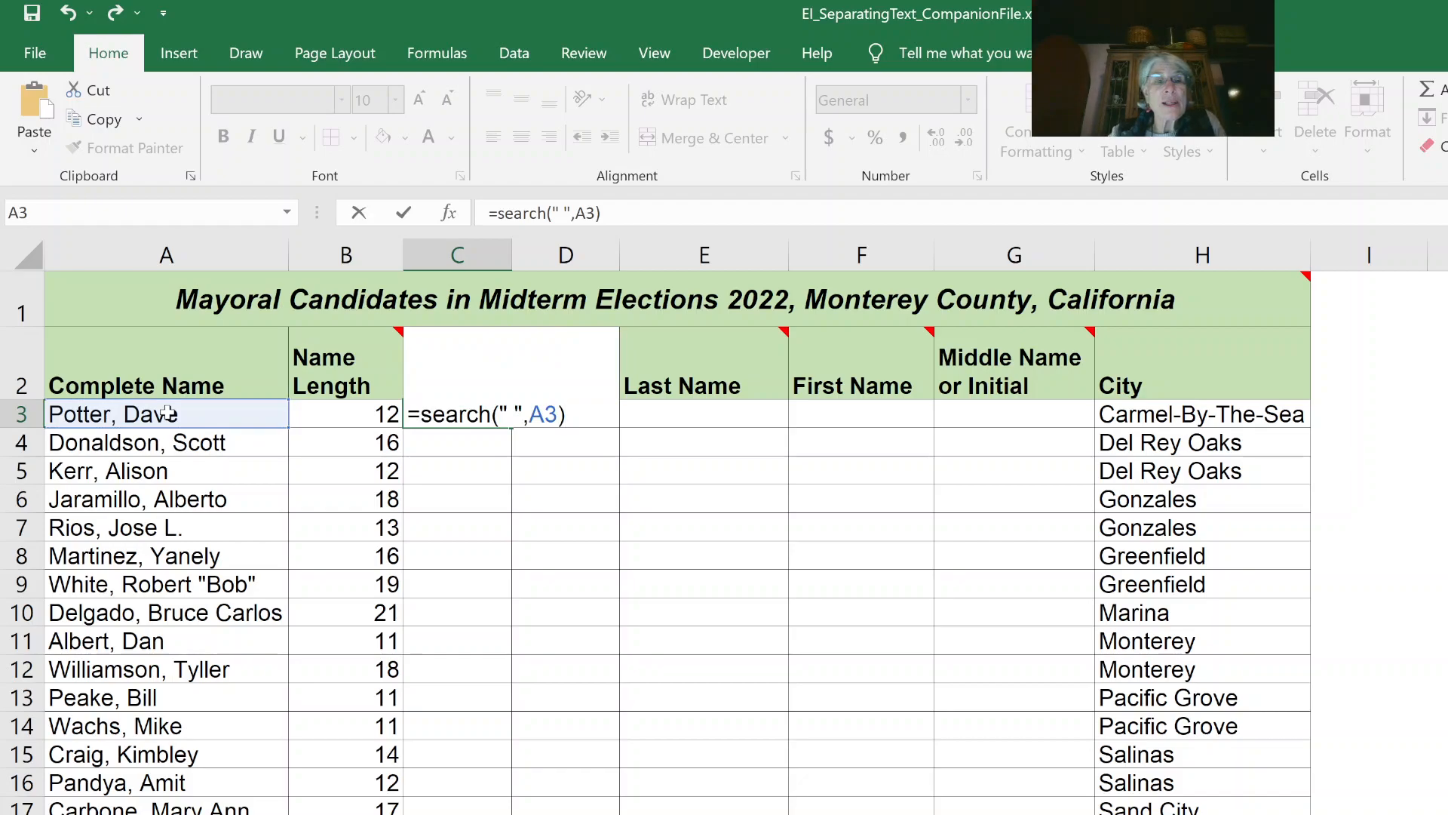
key(Return)
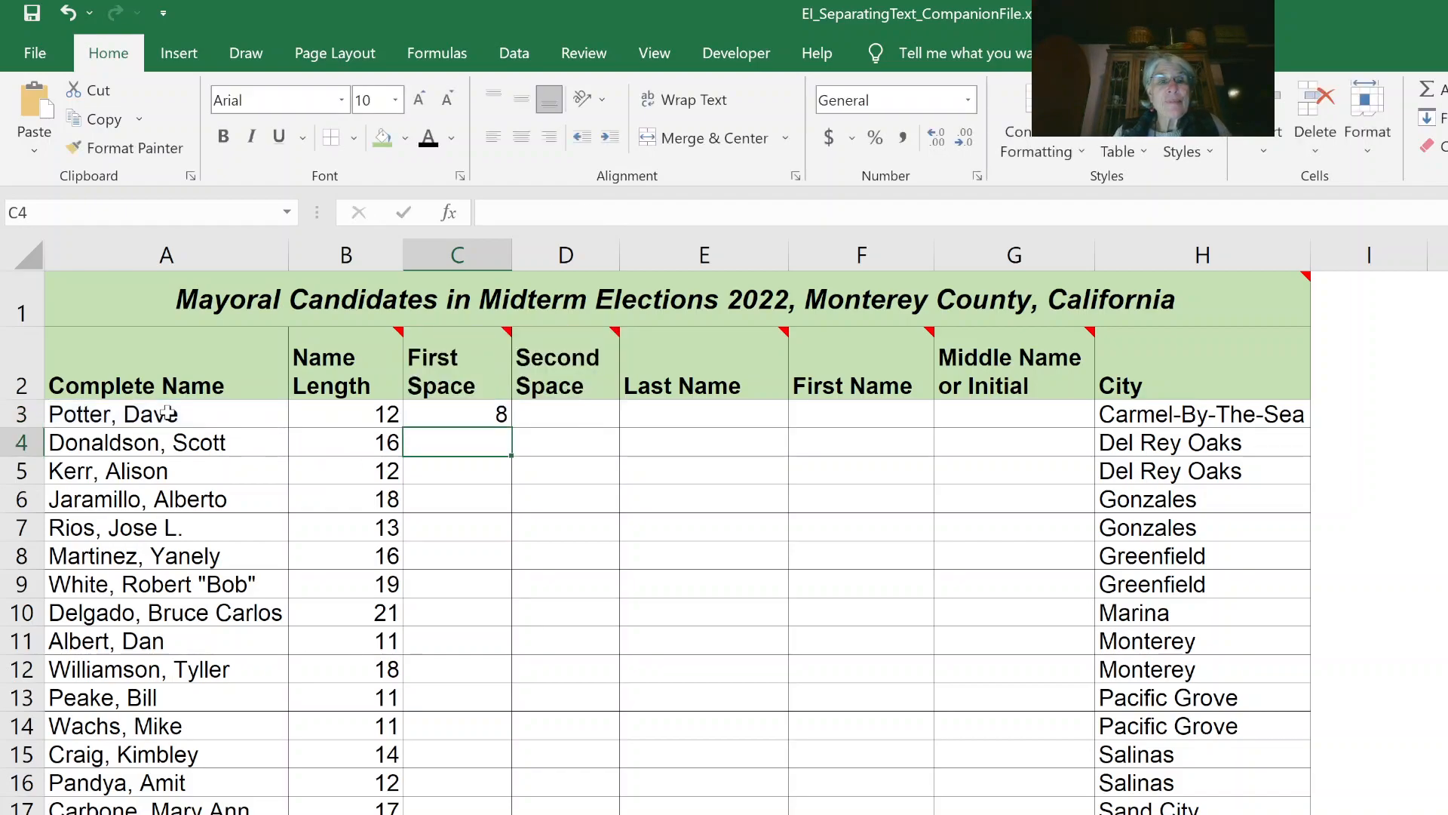
click(475, 407)
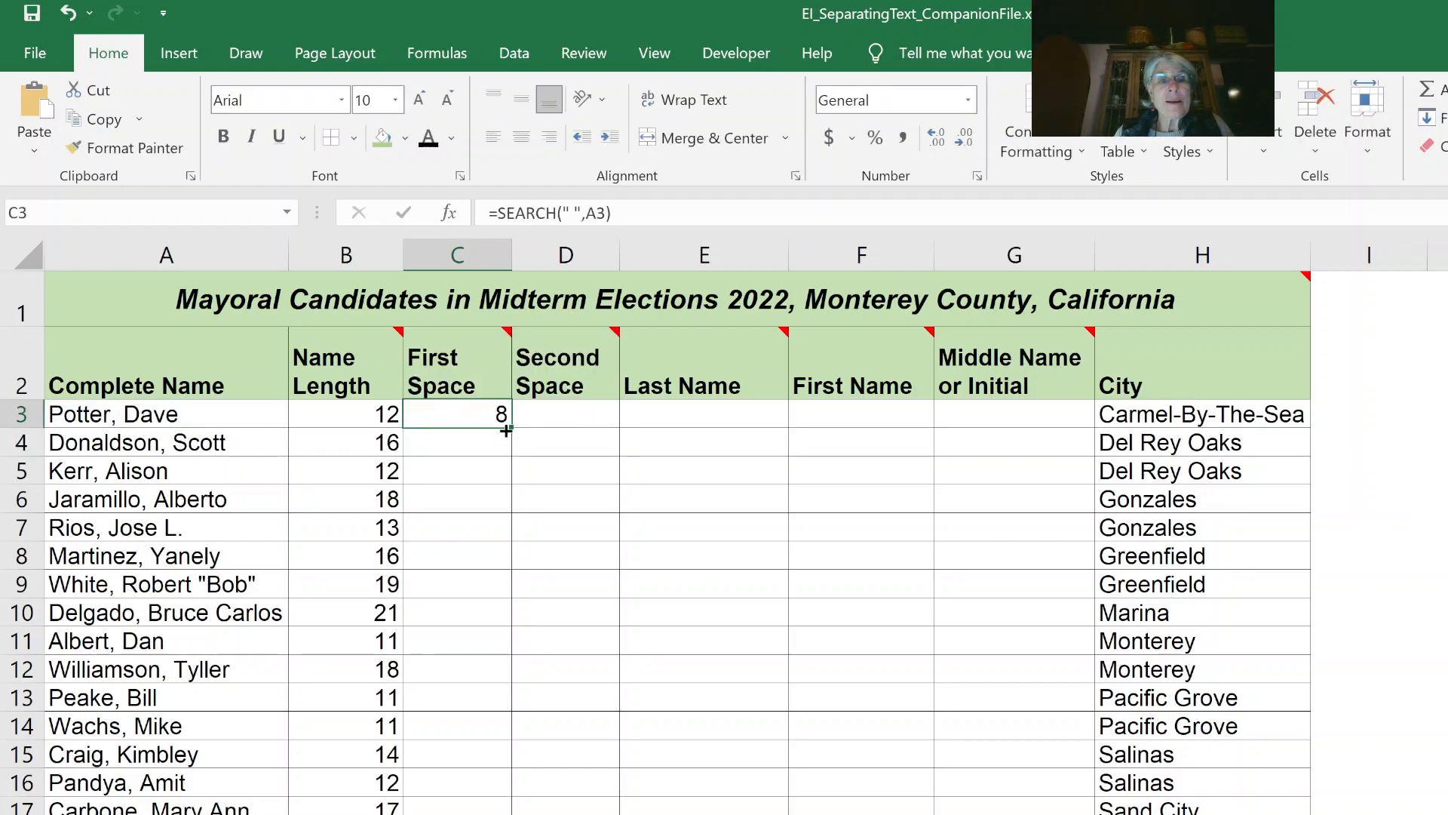
double_click(506, 430)
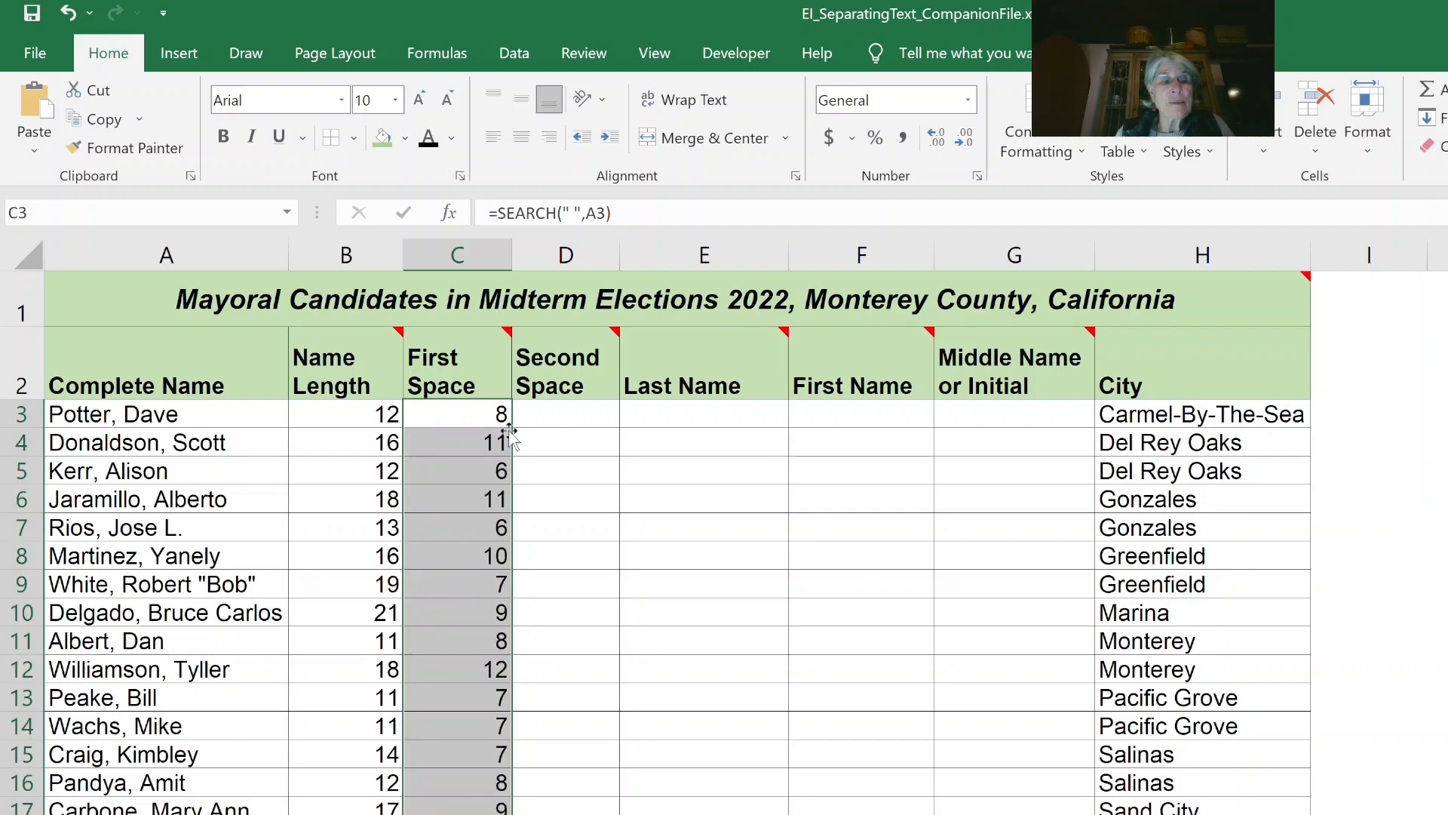
Enter the formula =SEARCH(" ",A3,C3+1) in D3 and fill it down the Second Space column
click(588, 414)
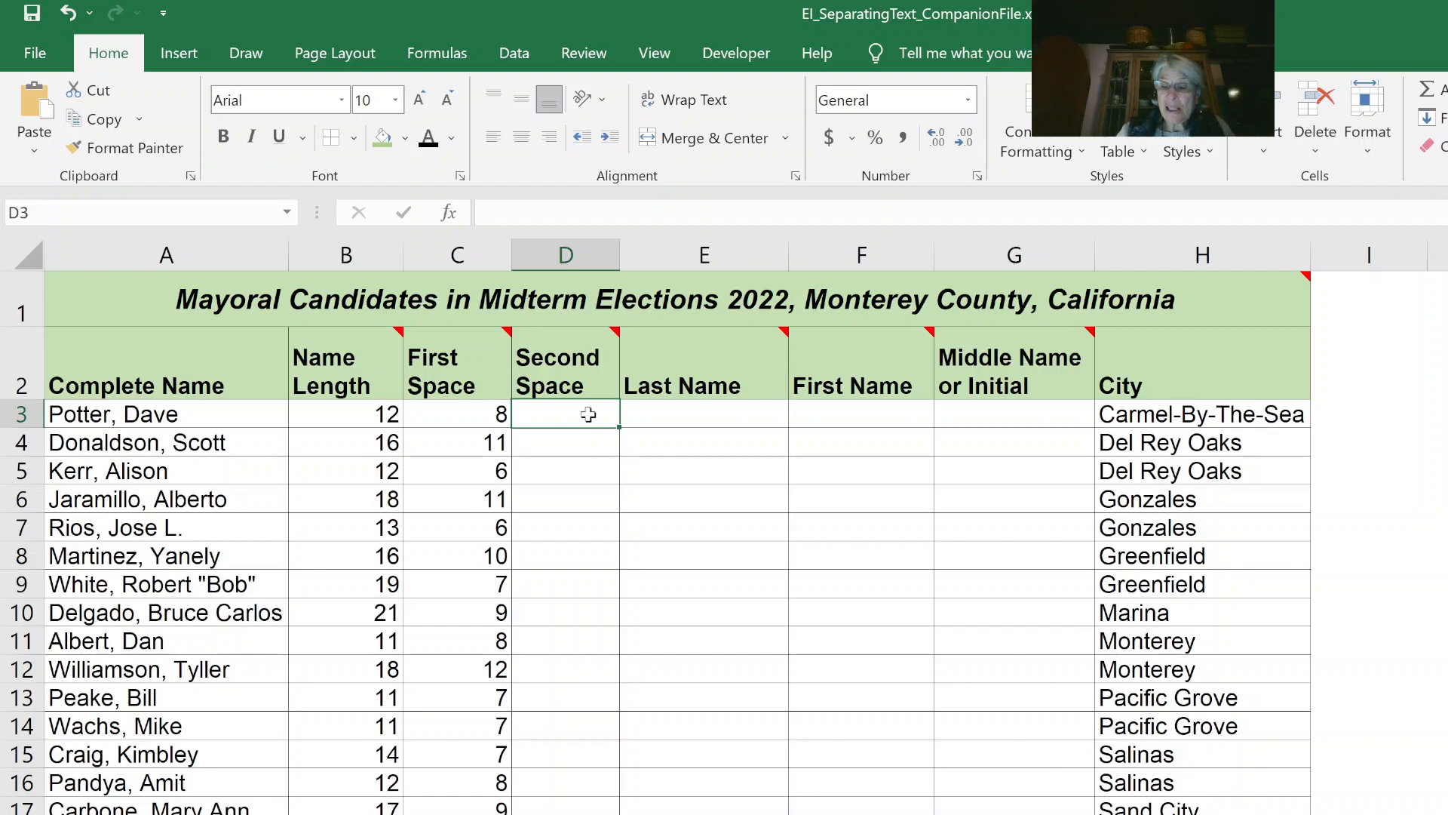
text(=s)
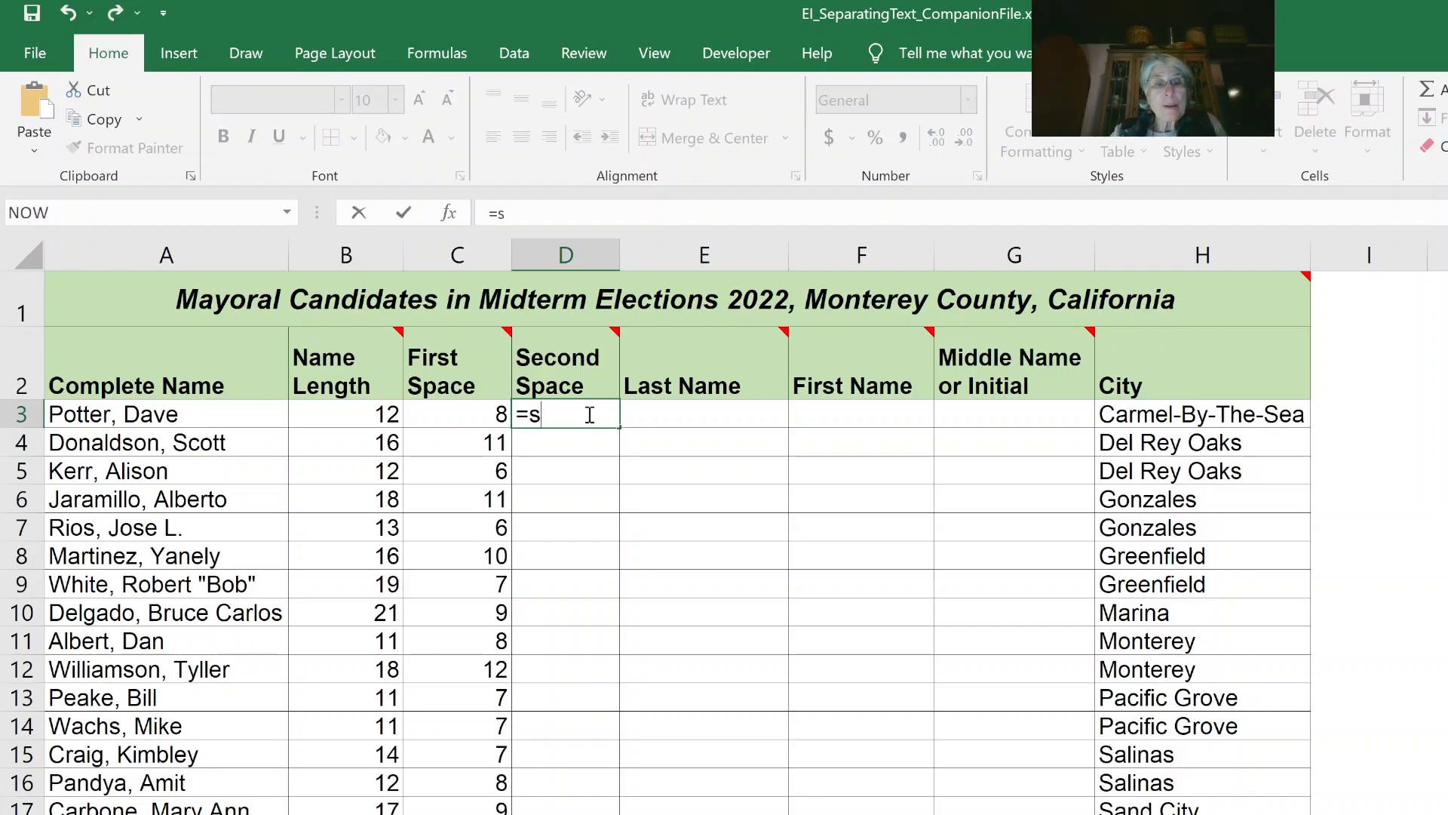
text(earch()
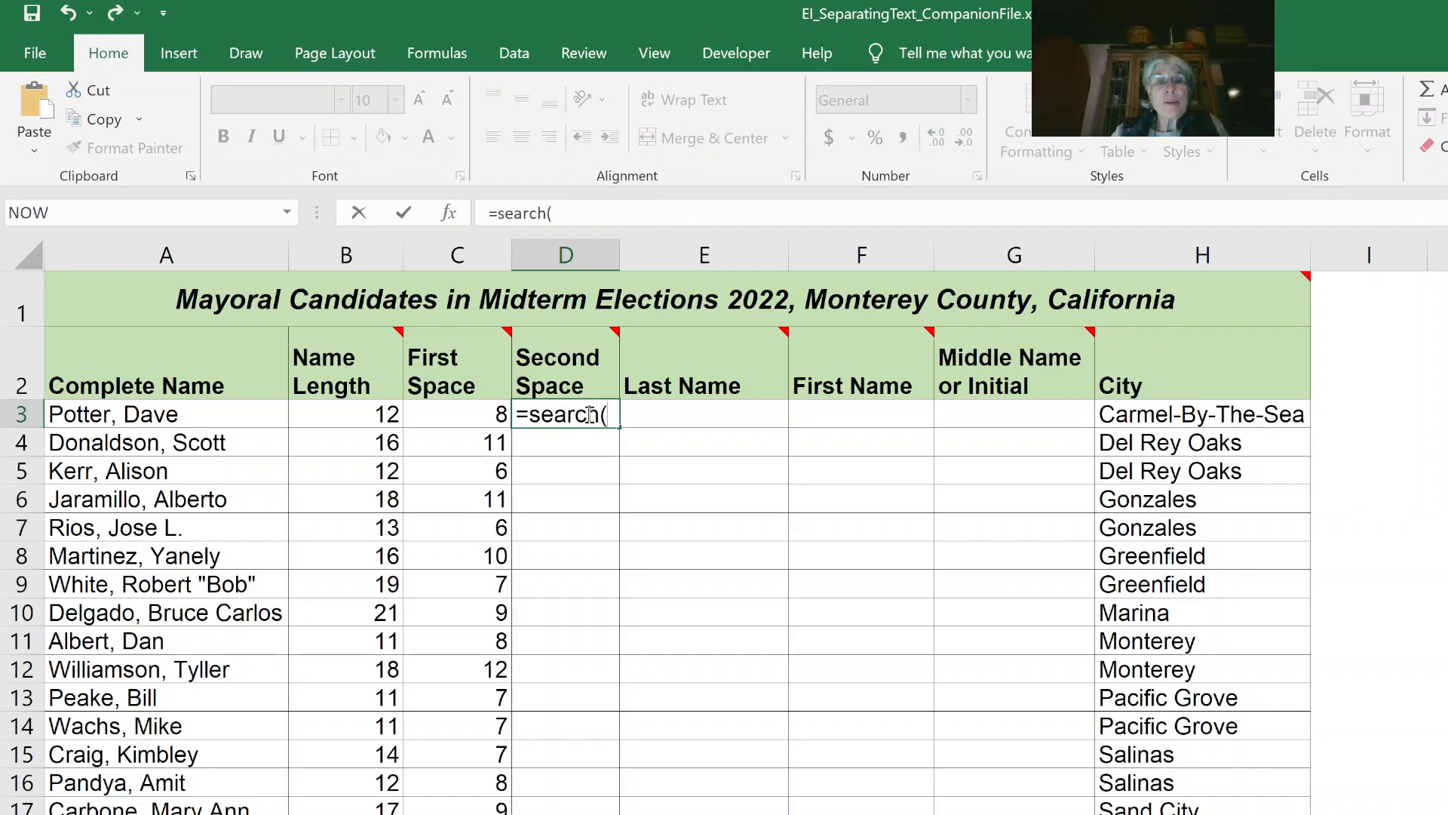
text(")
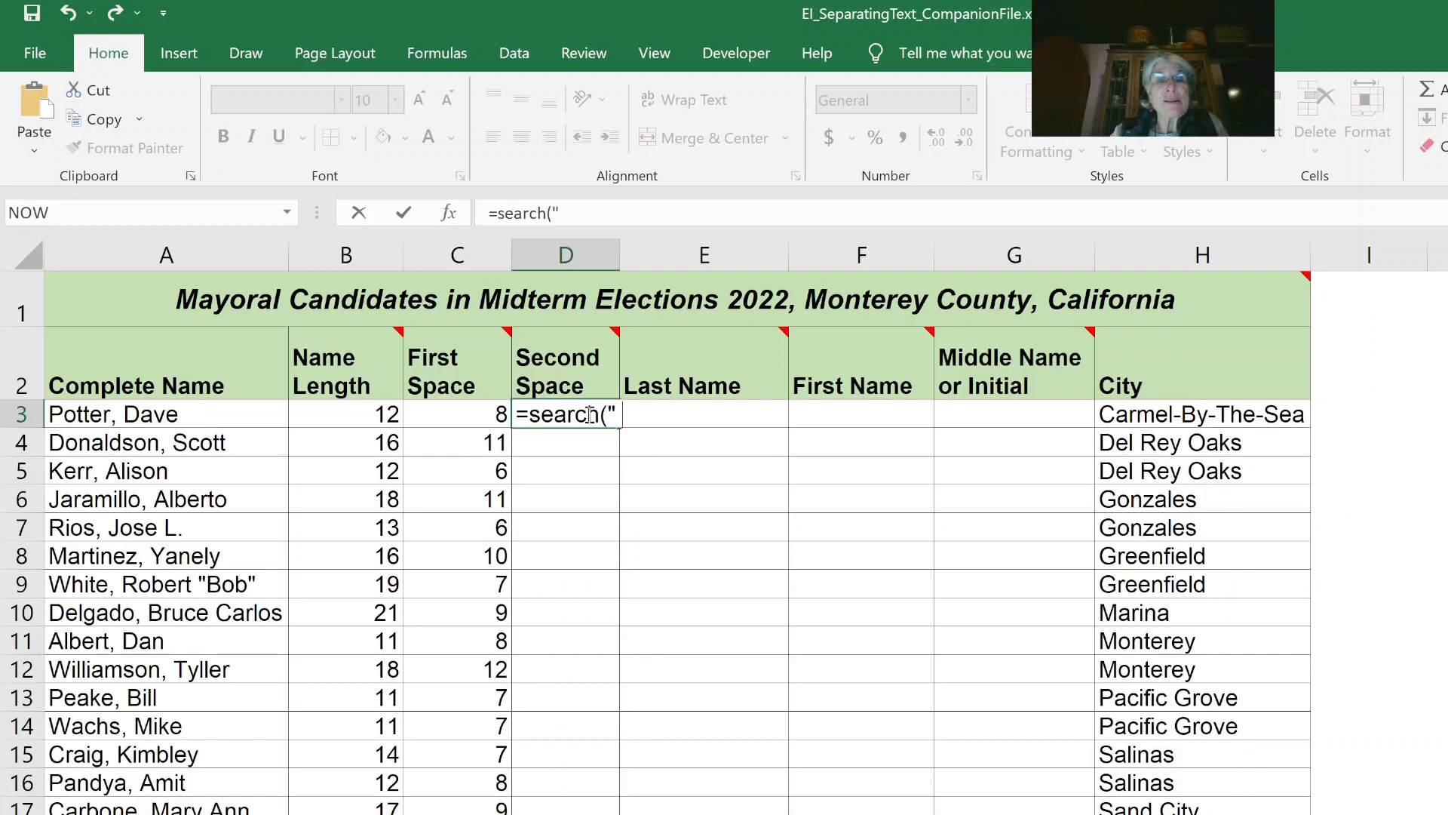
text( ",)
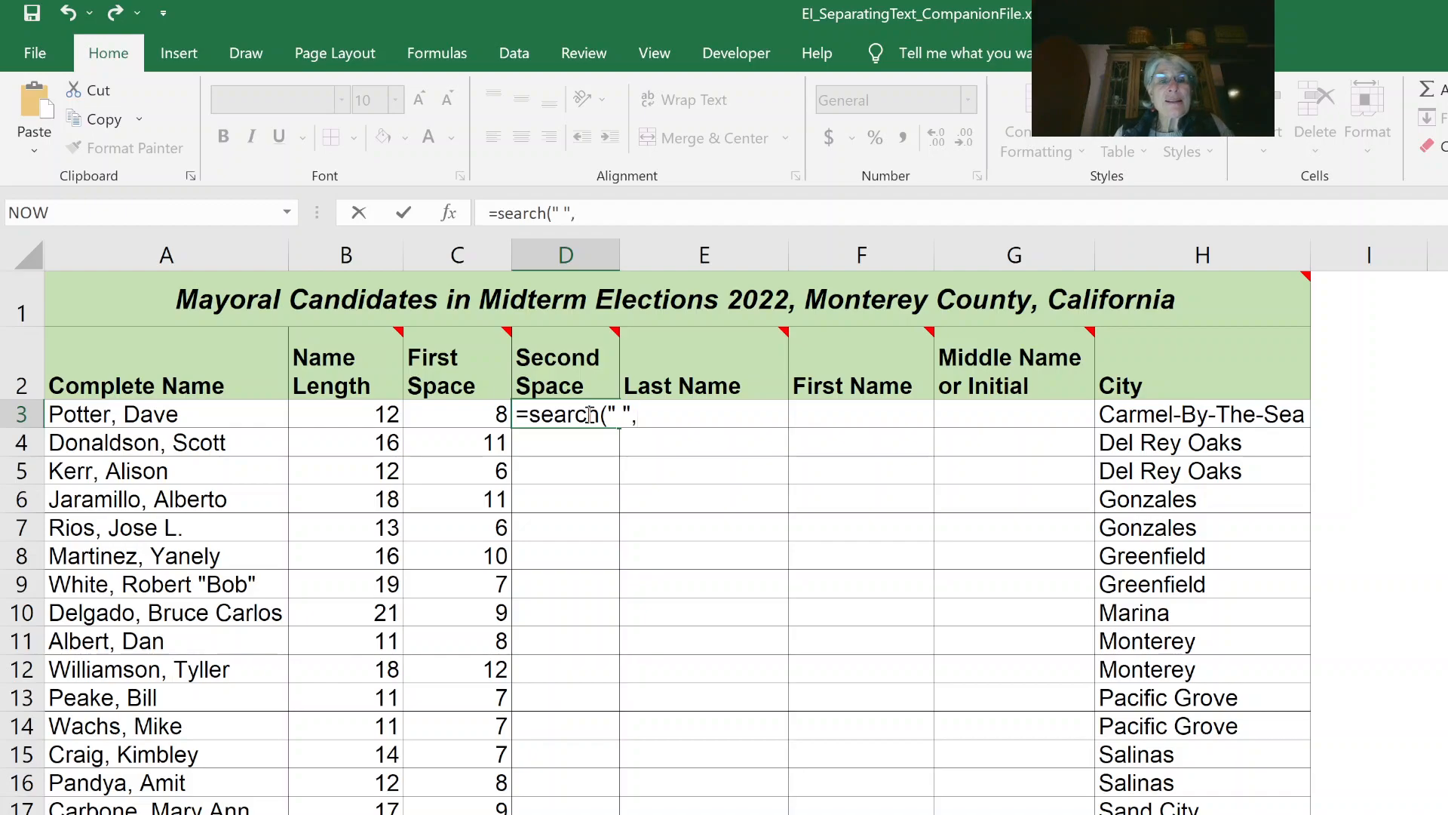
click(161, 414)
text(,)
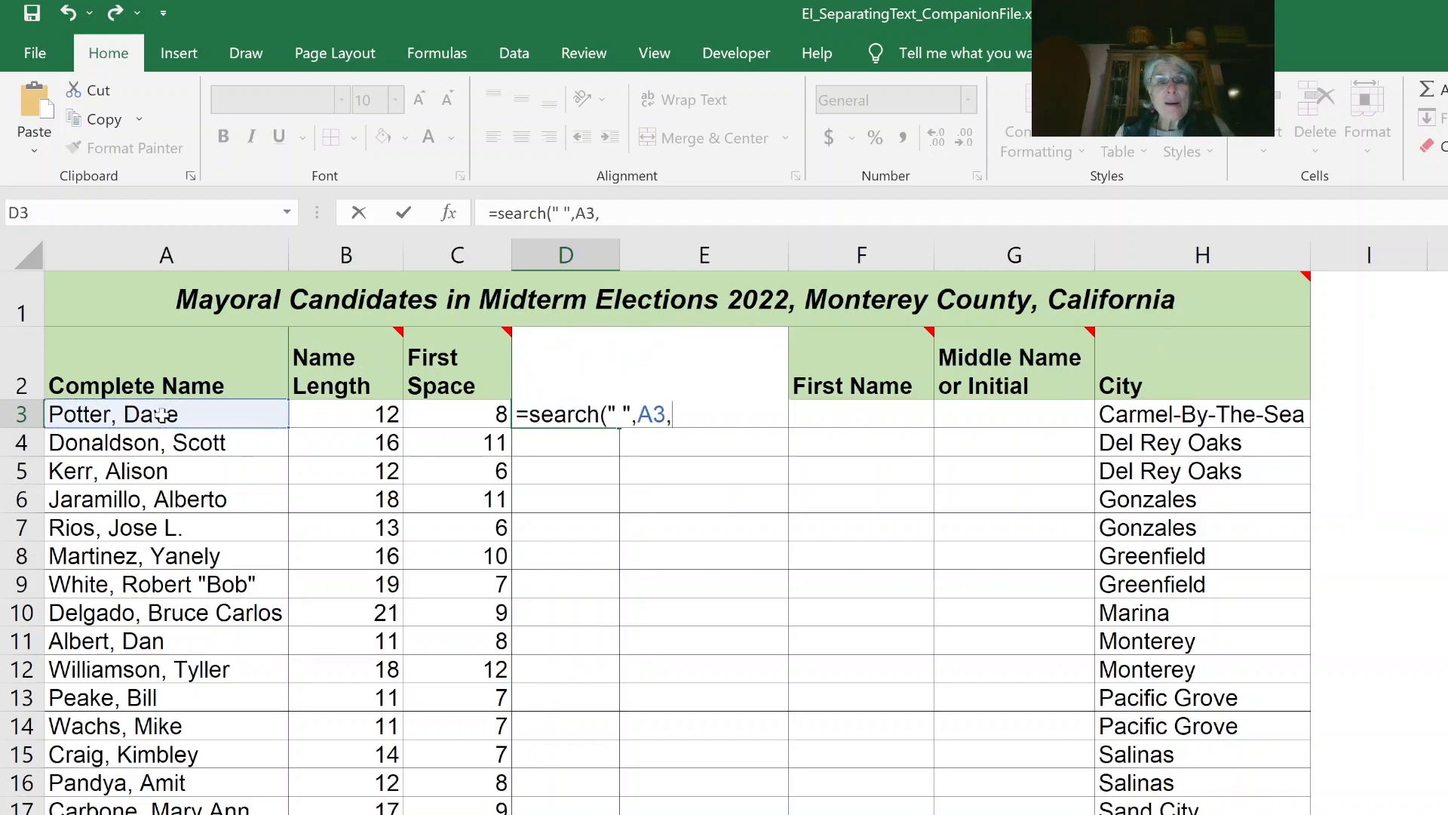
click(445, 411)
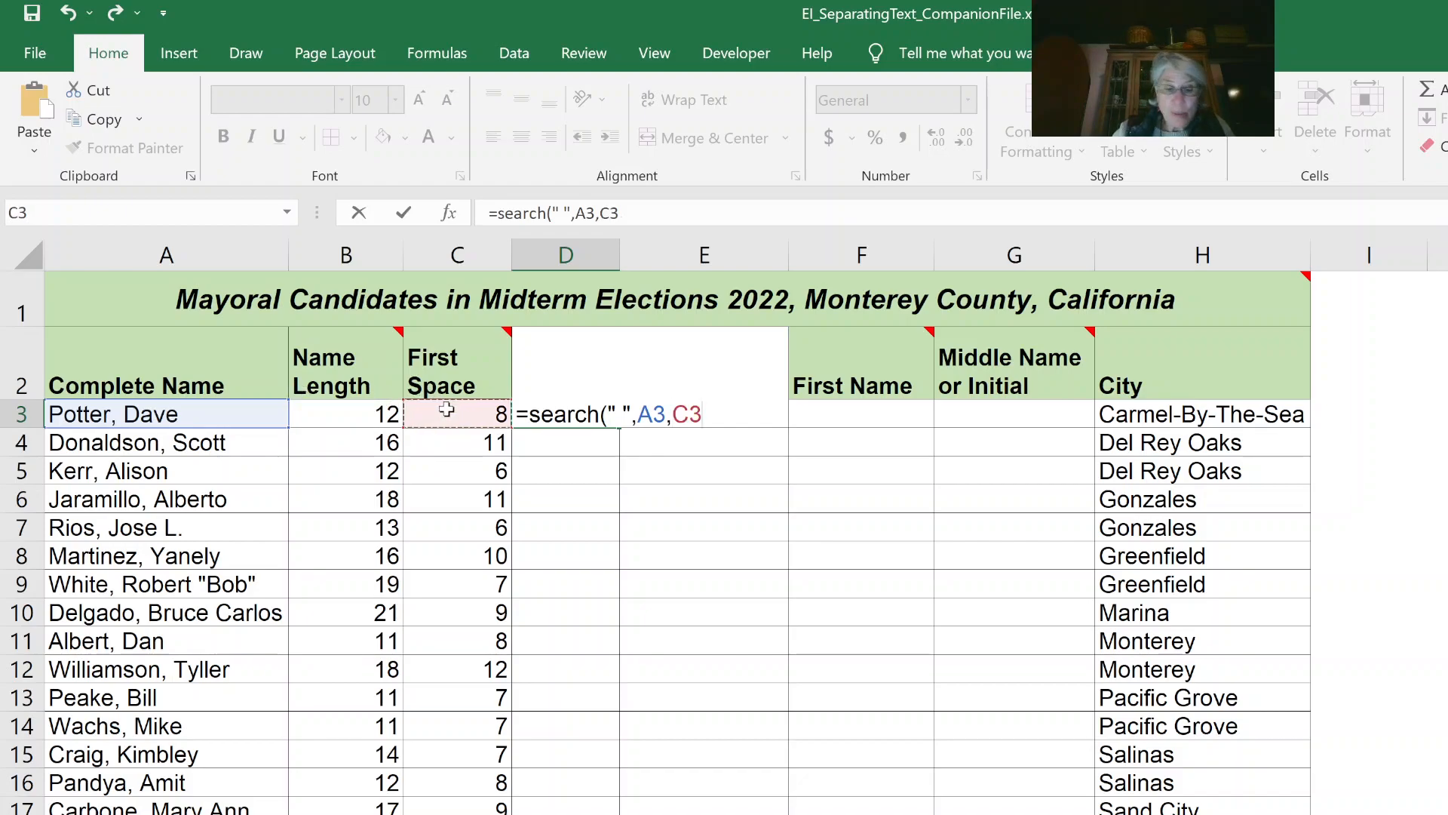
text(+1)
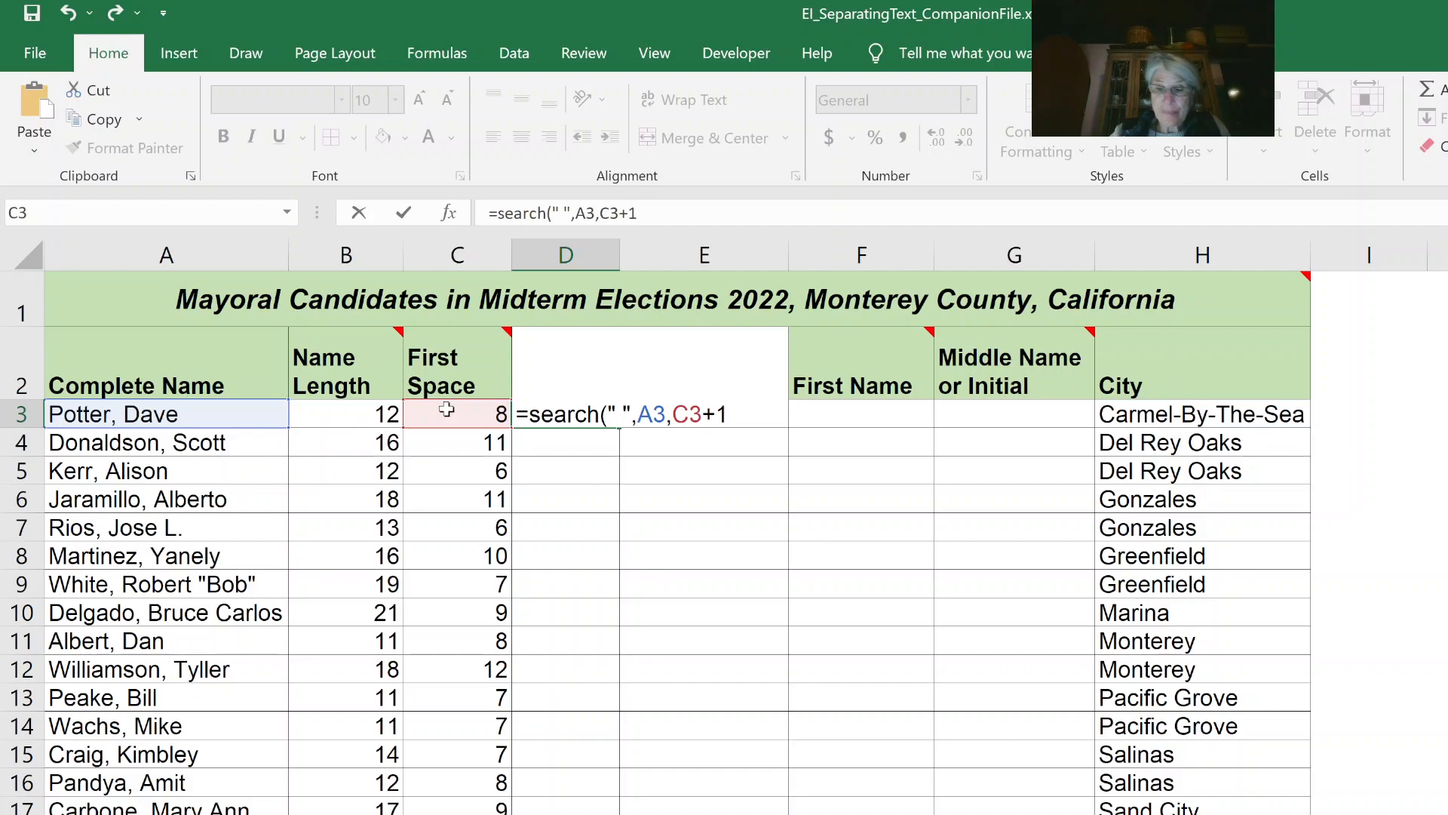
text())
key(Return)
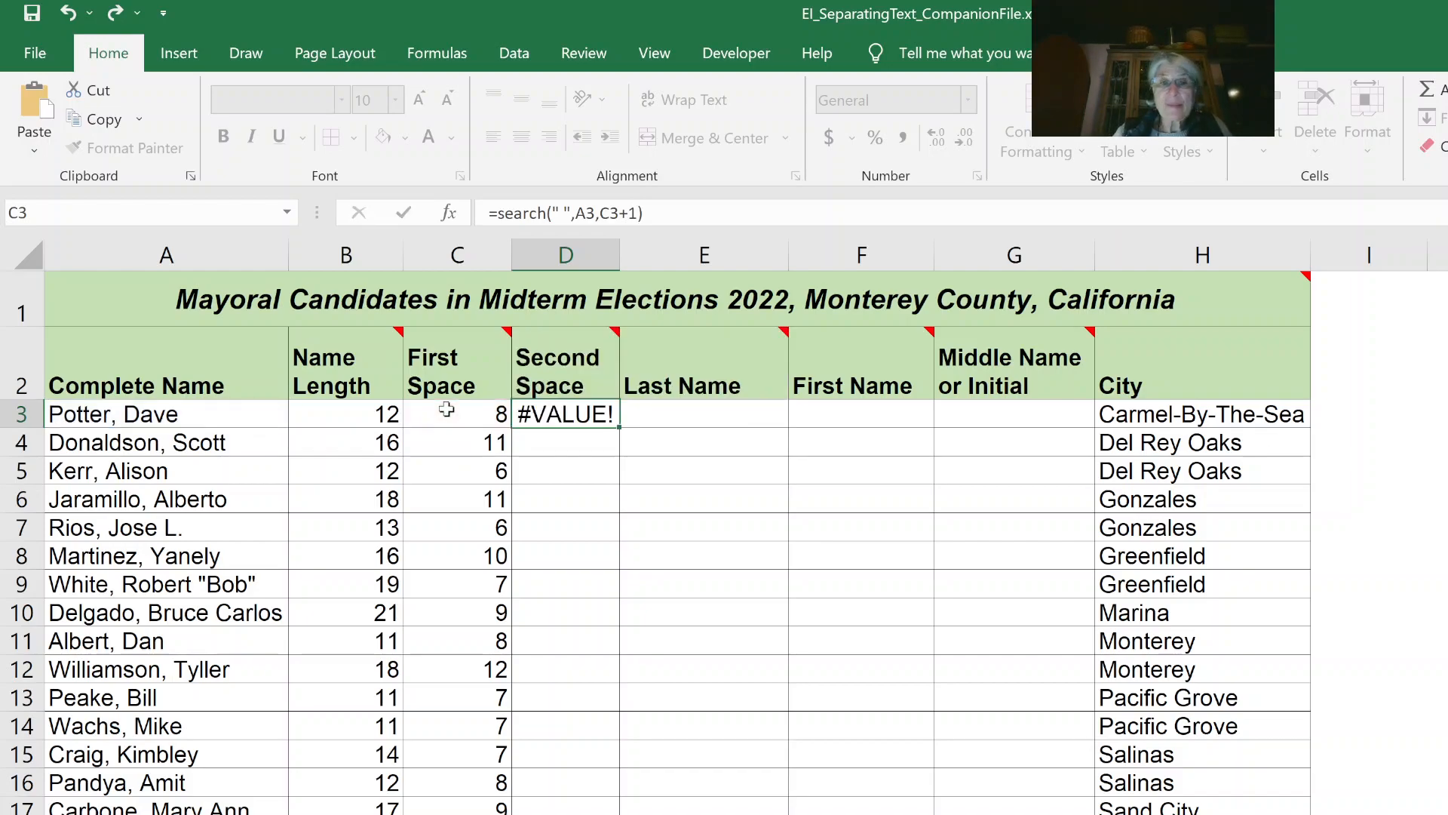
click(584, 417)
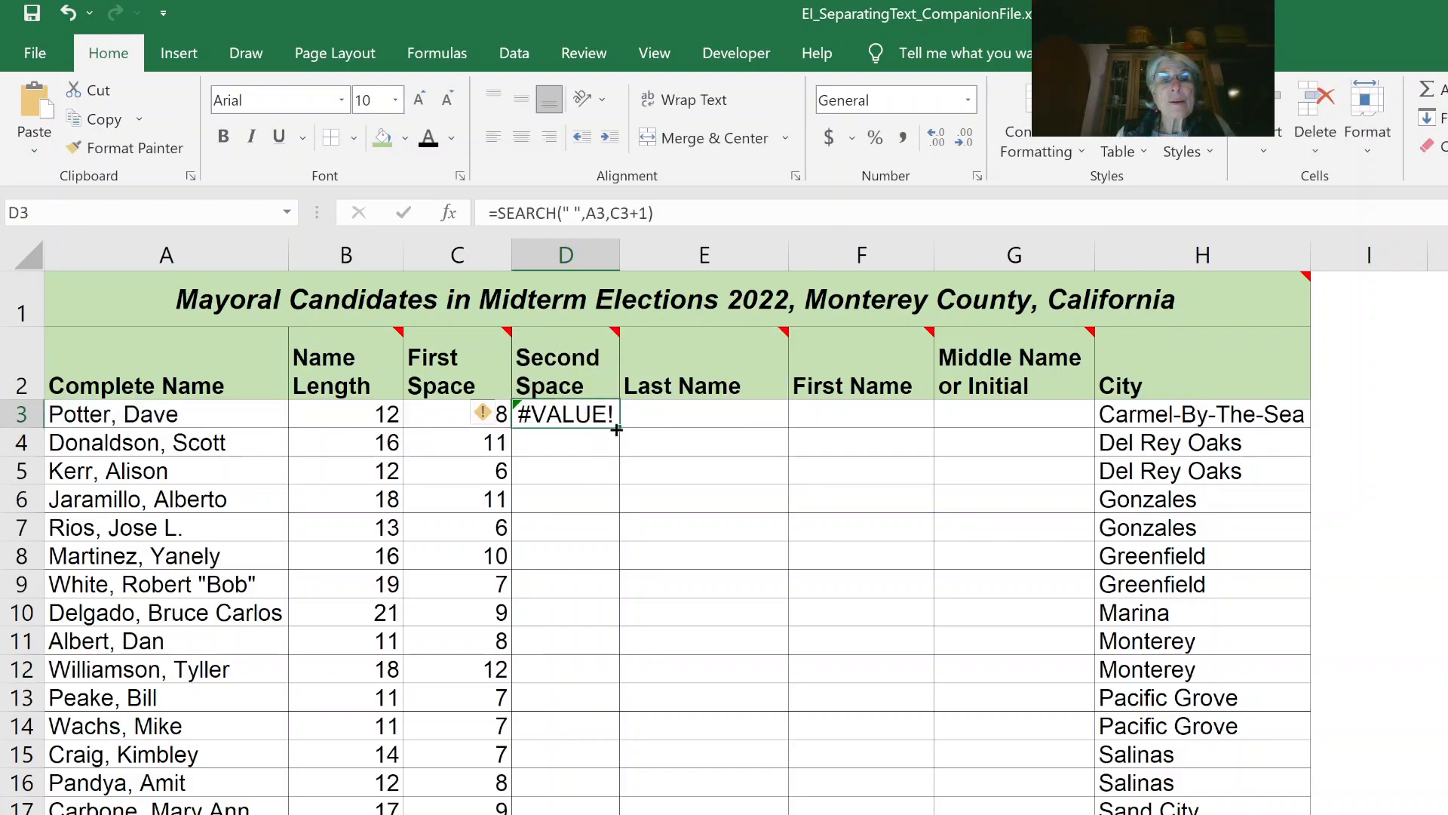
double_click(618, 429)
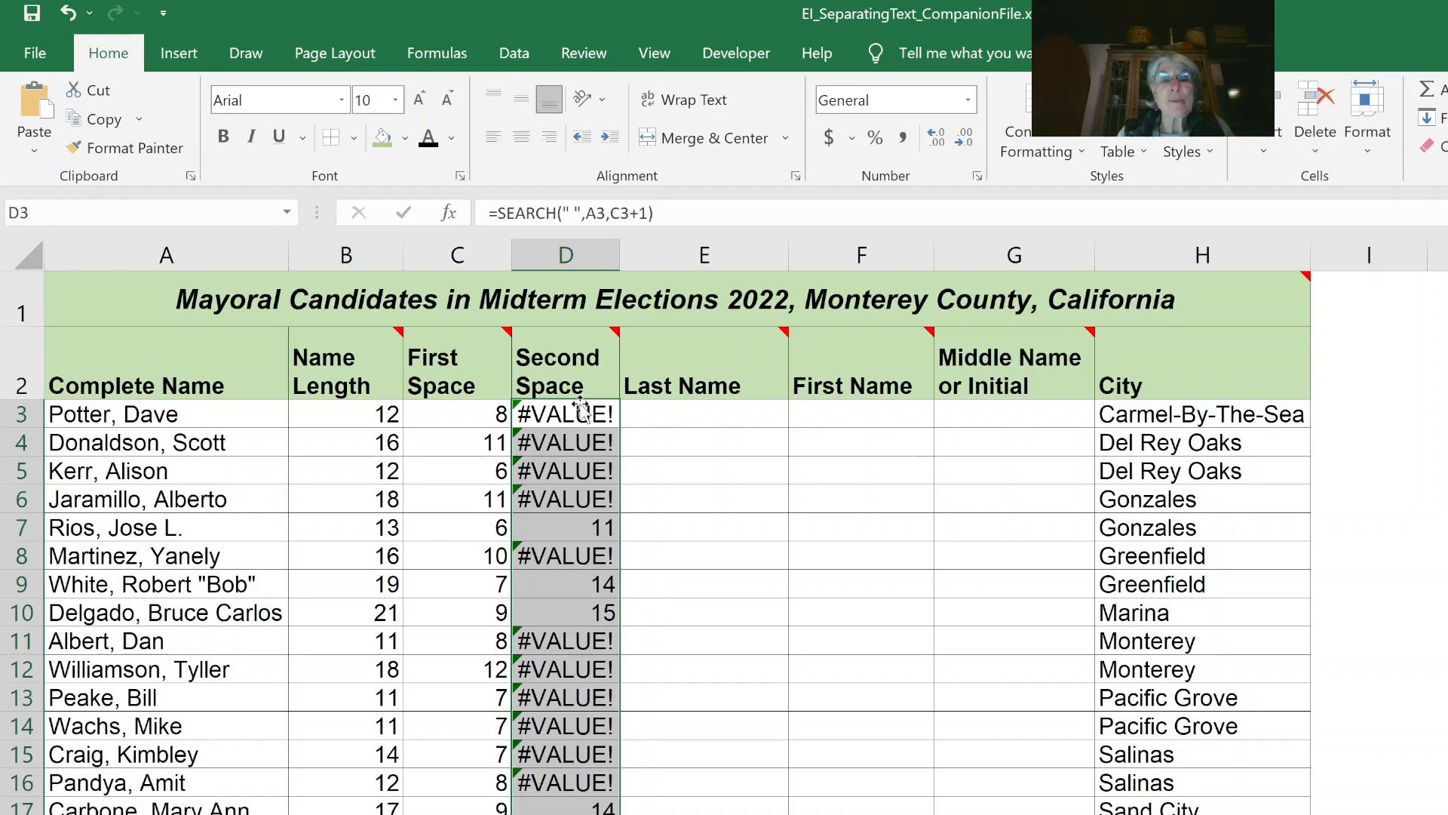
Enter the formula =LEFT(A3,C3-2) in E3 and fill it down the Last Name column
click(730, 412)
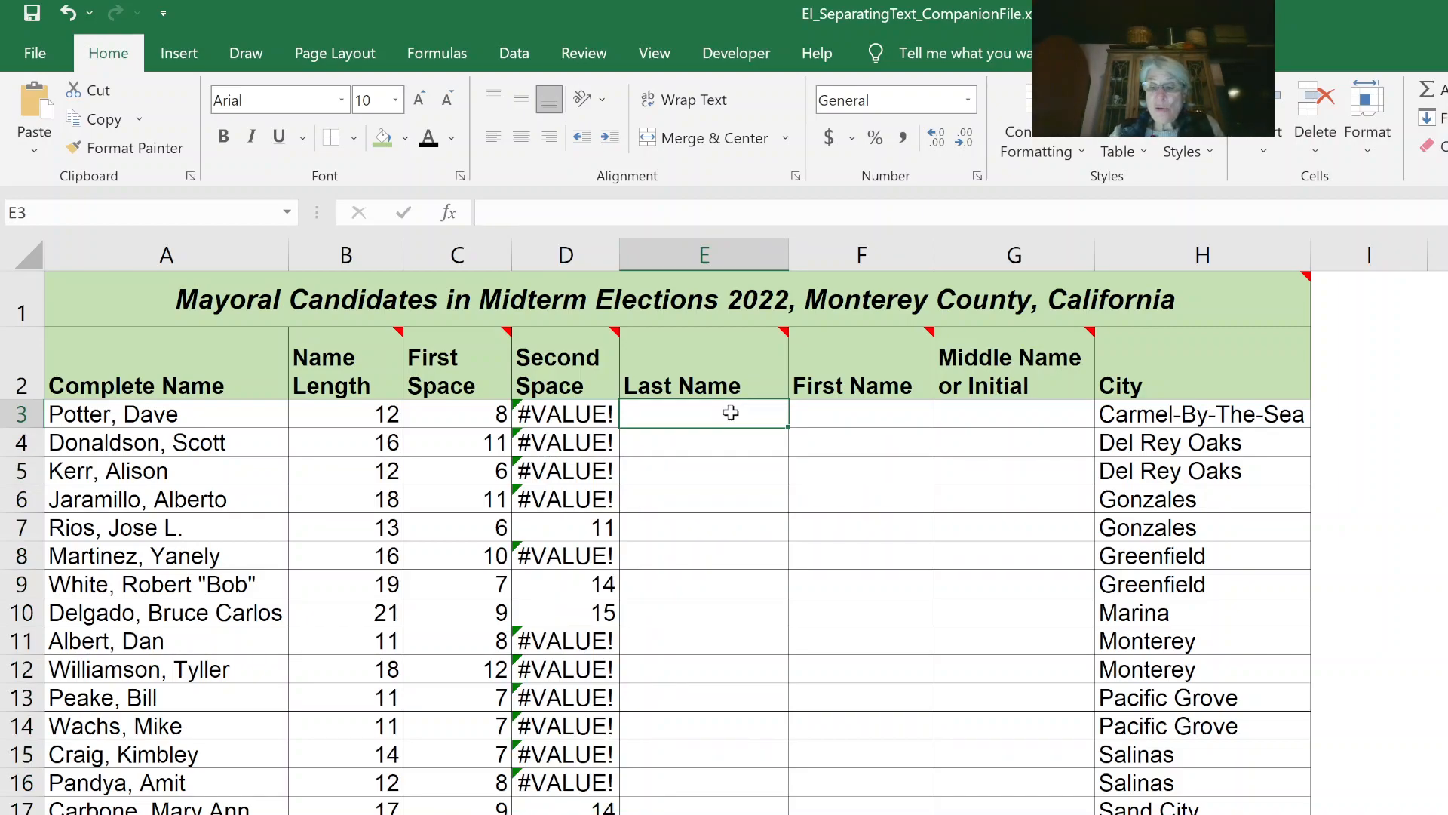
text(=)
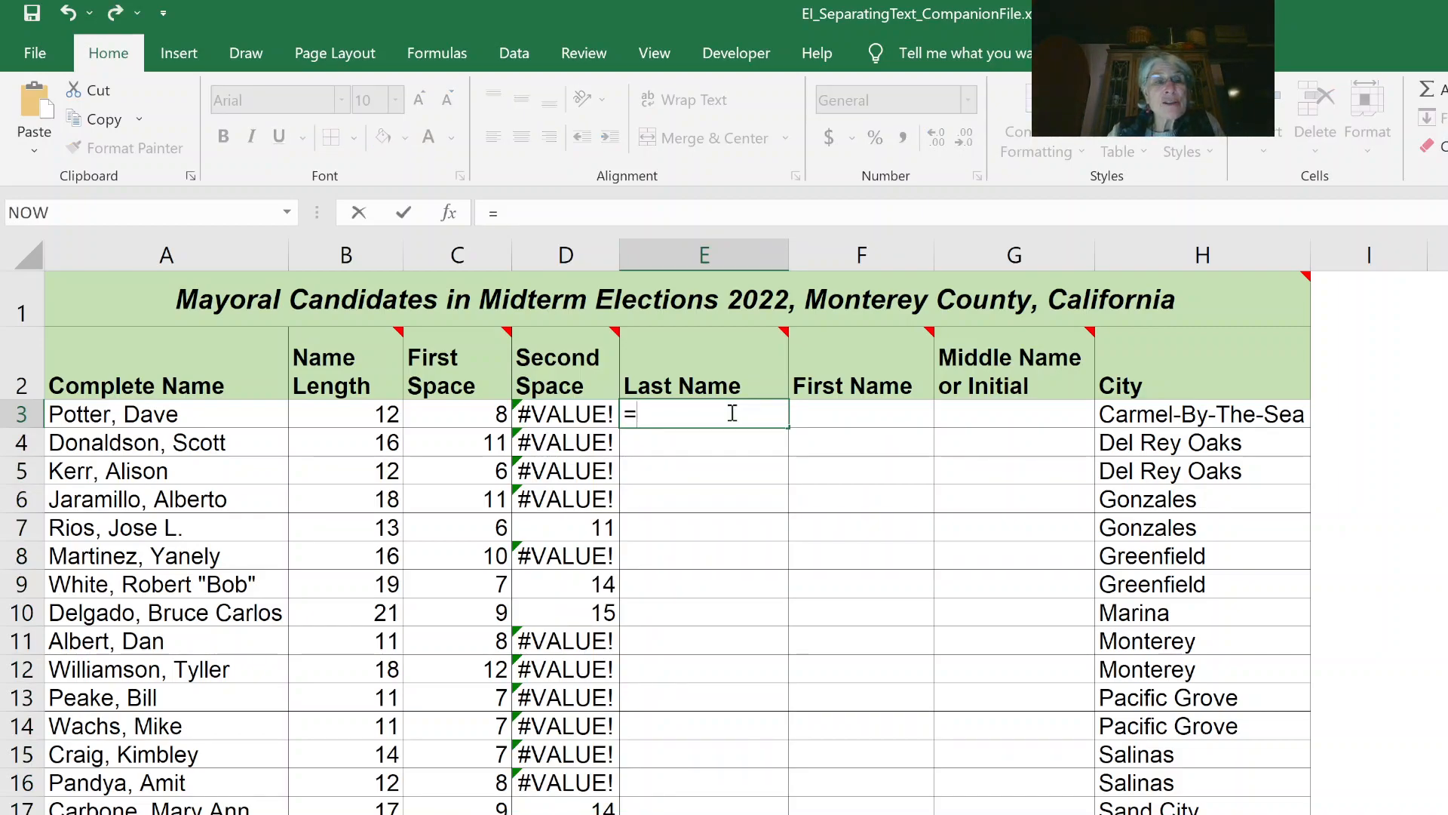
text(Left)
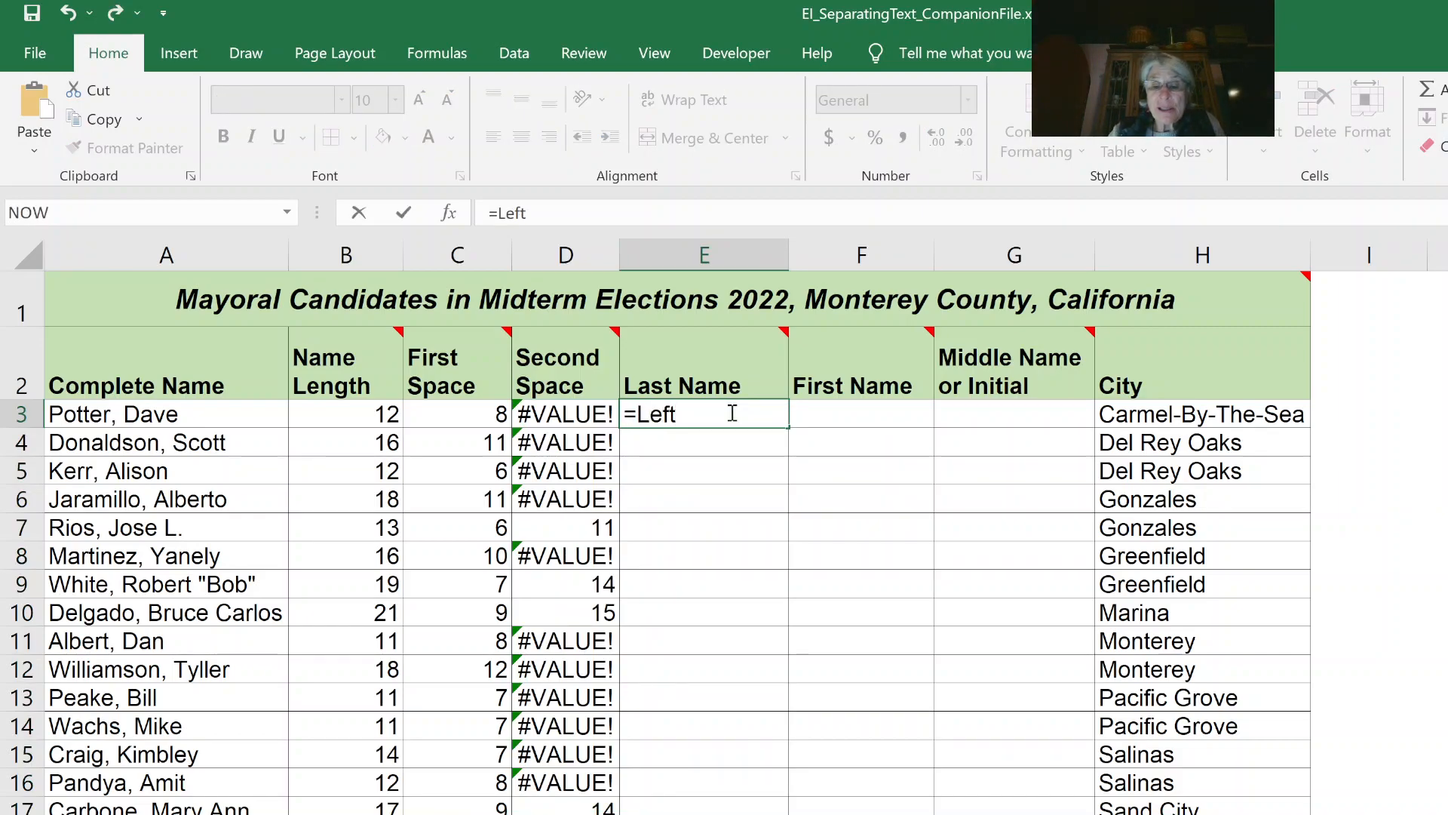
text(()
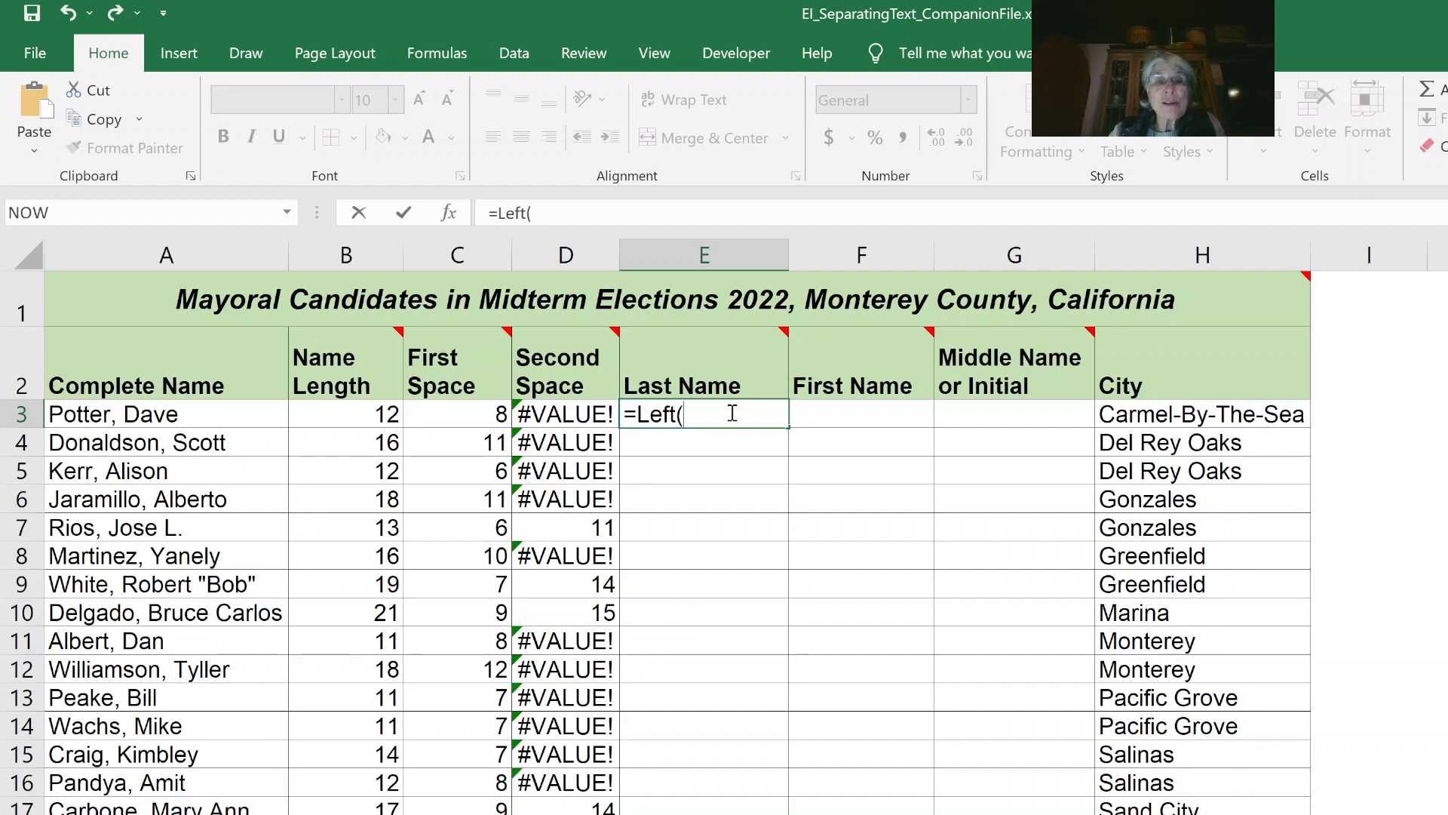
click(123, 416)
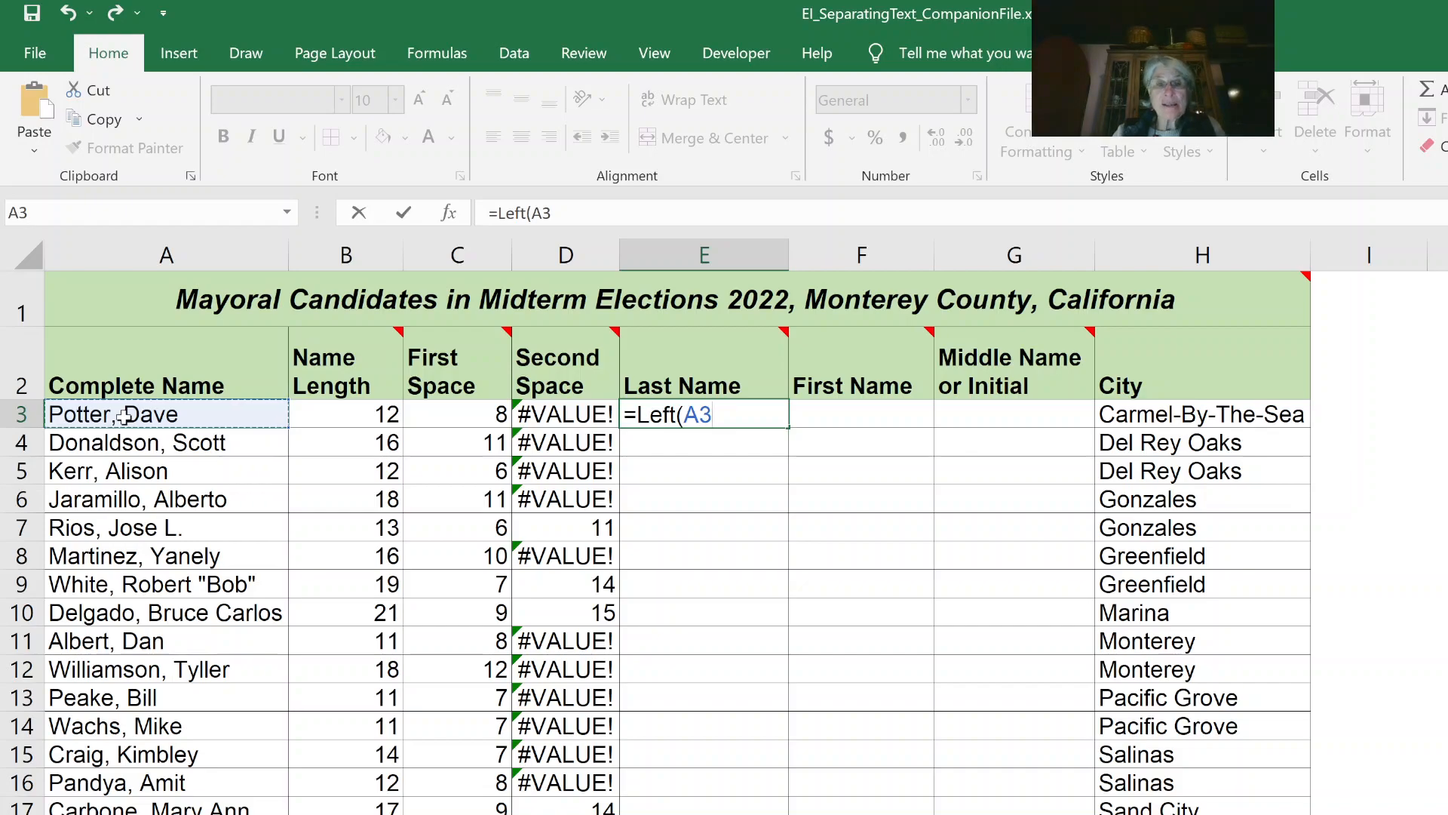
text(,)
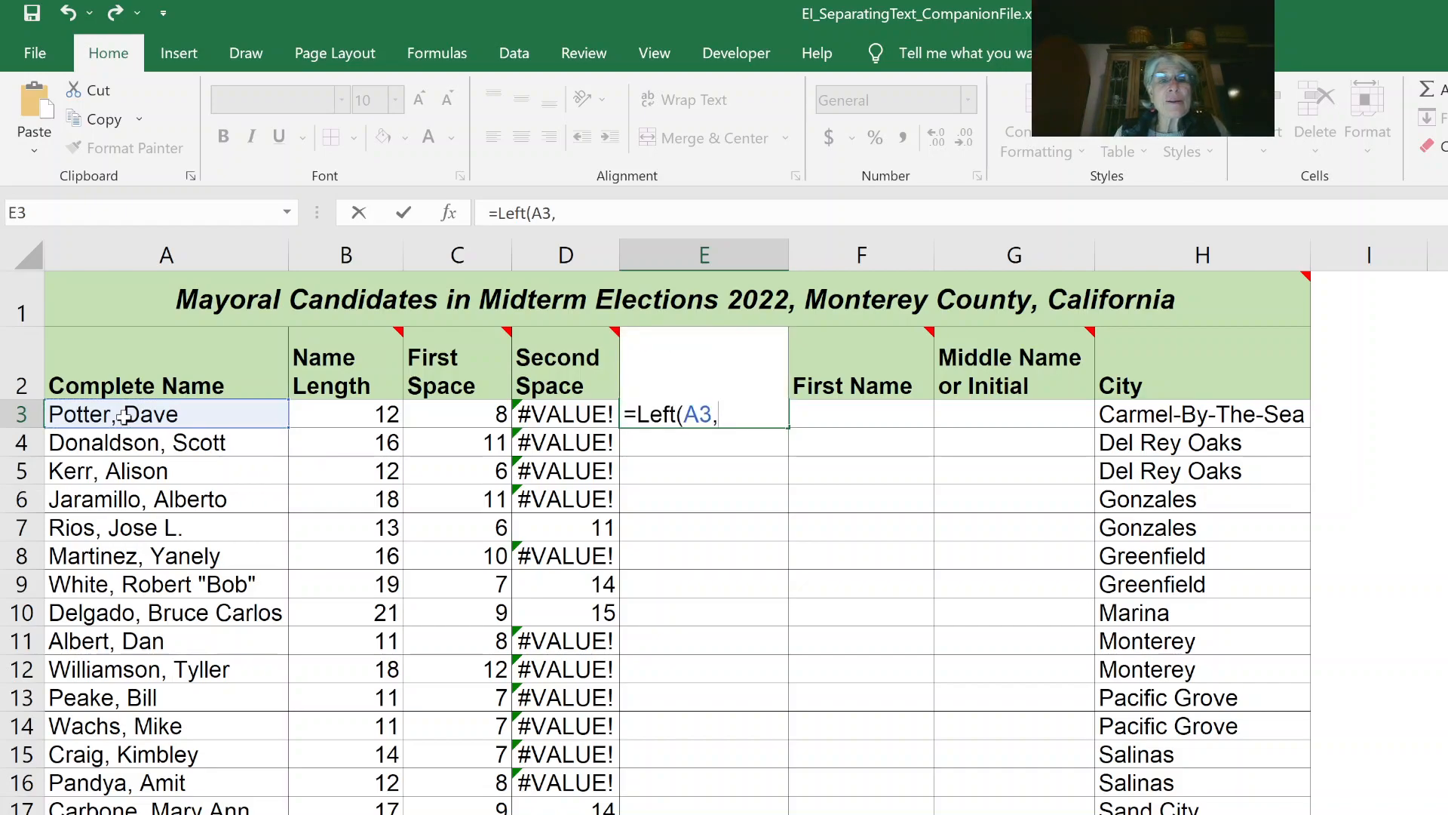
click(440, 418)
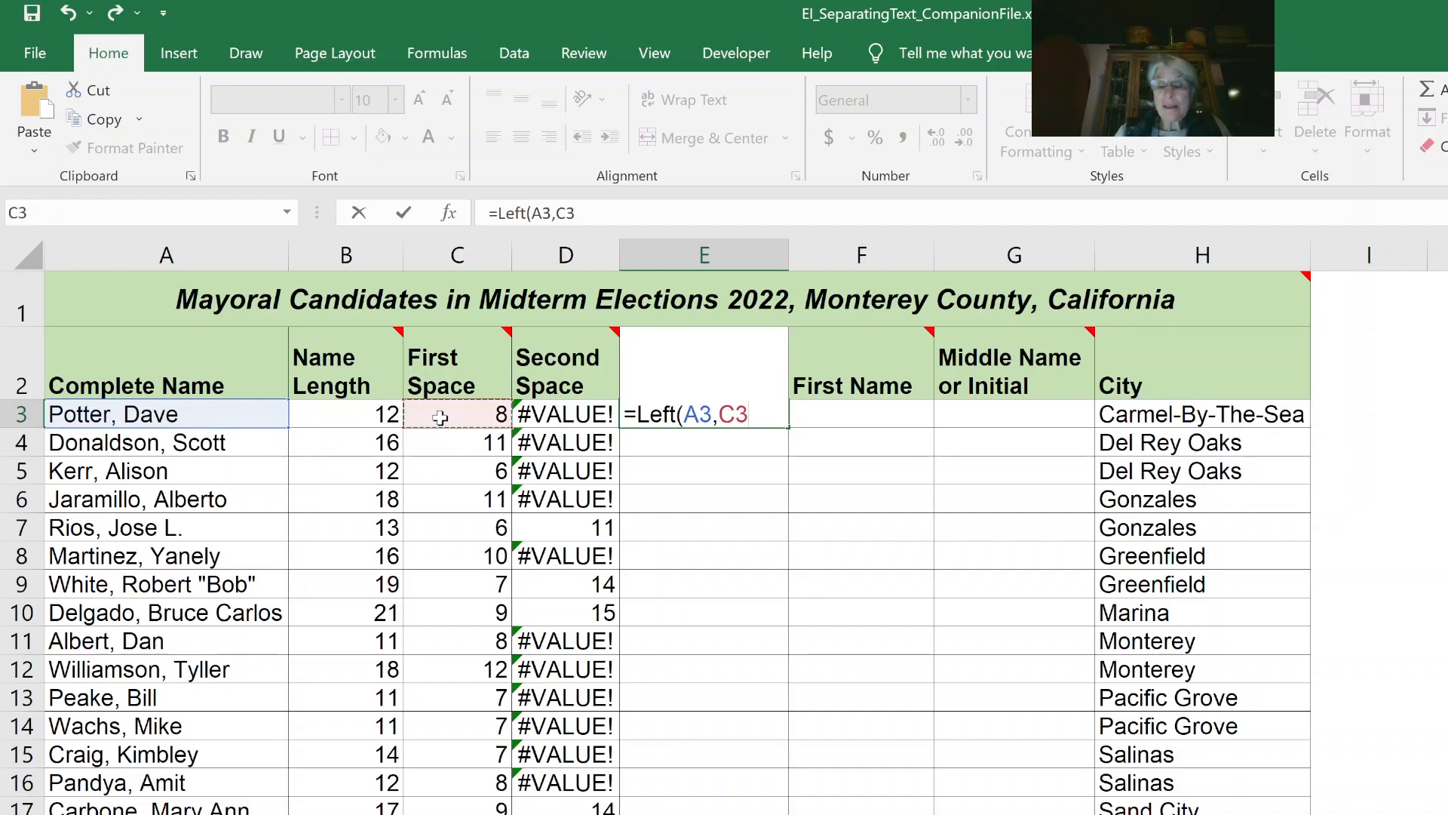
text(-)
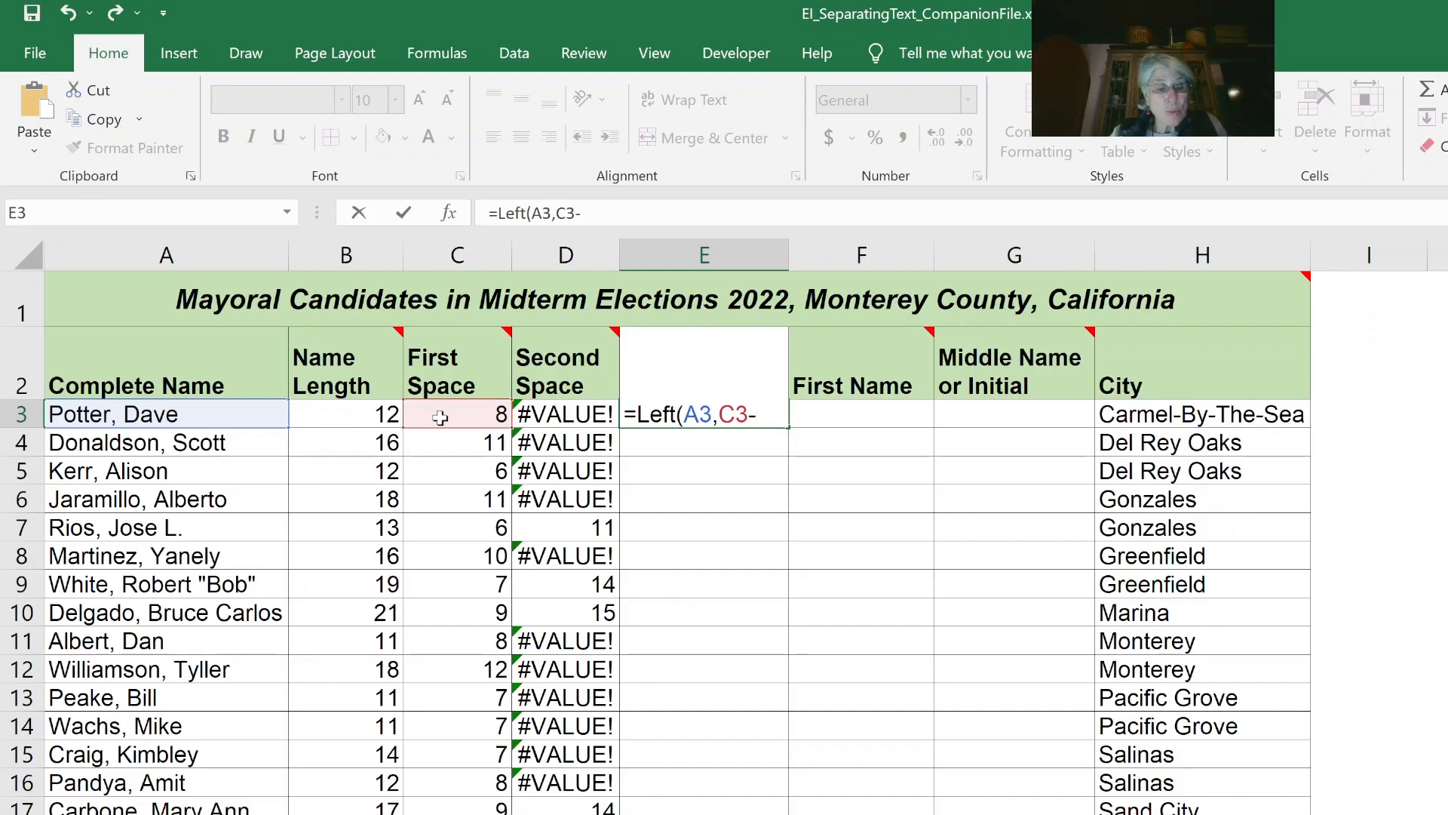
text(2)
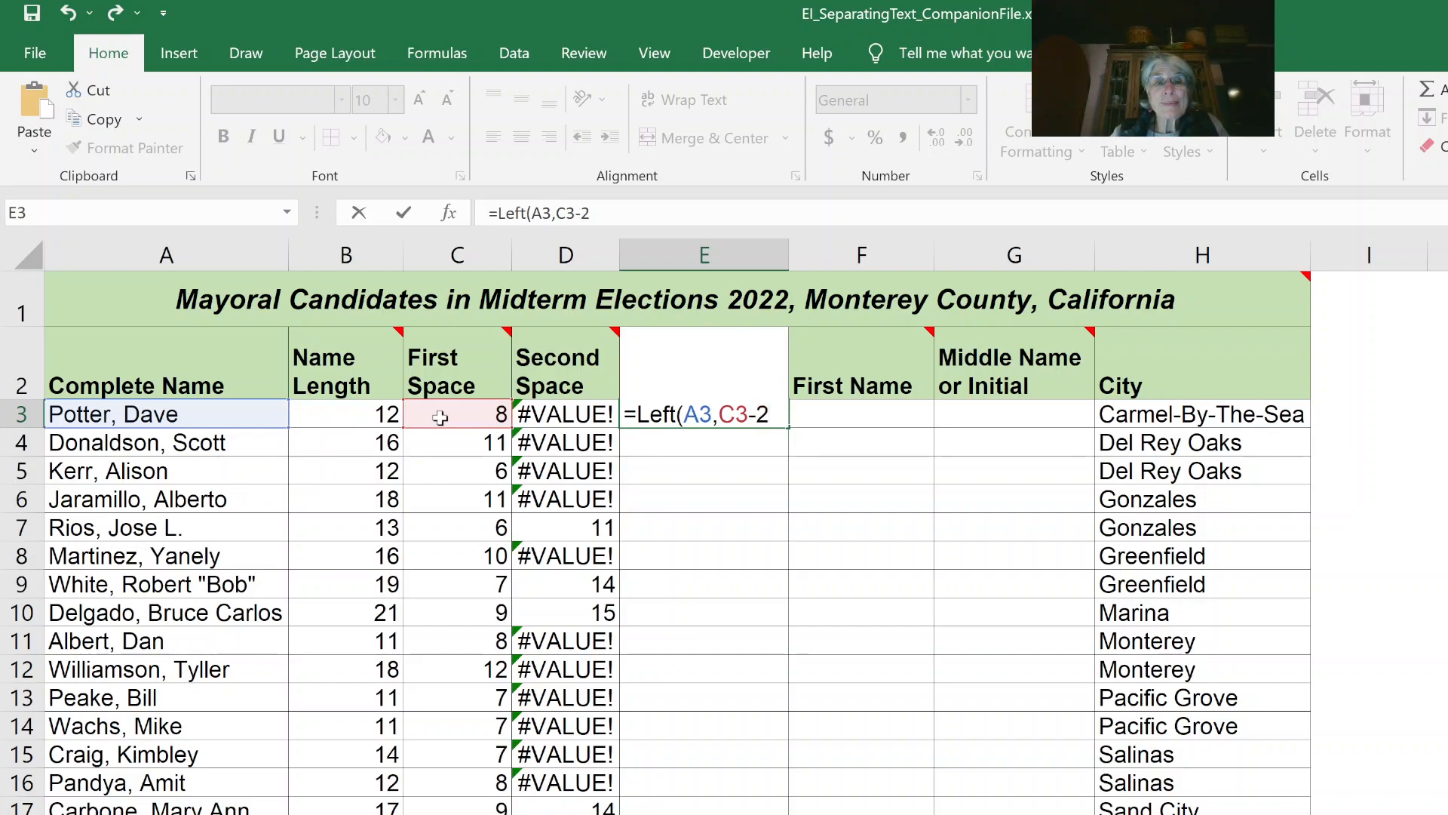
text())
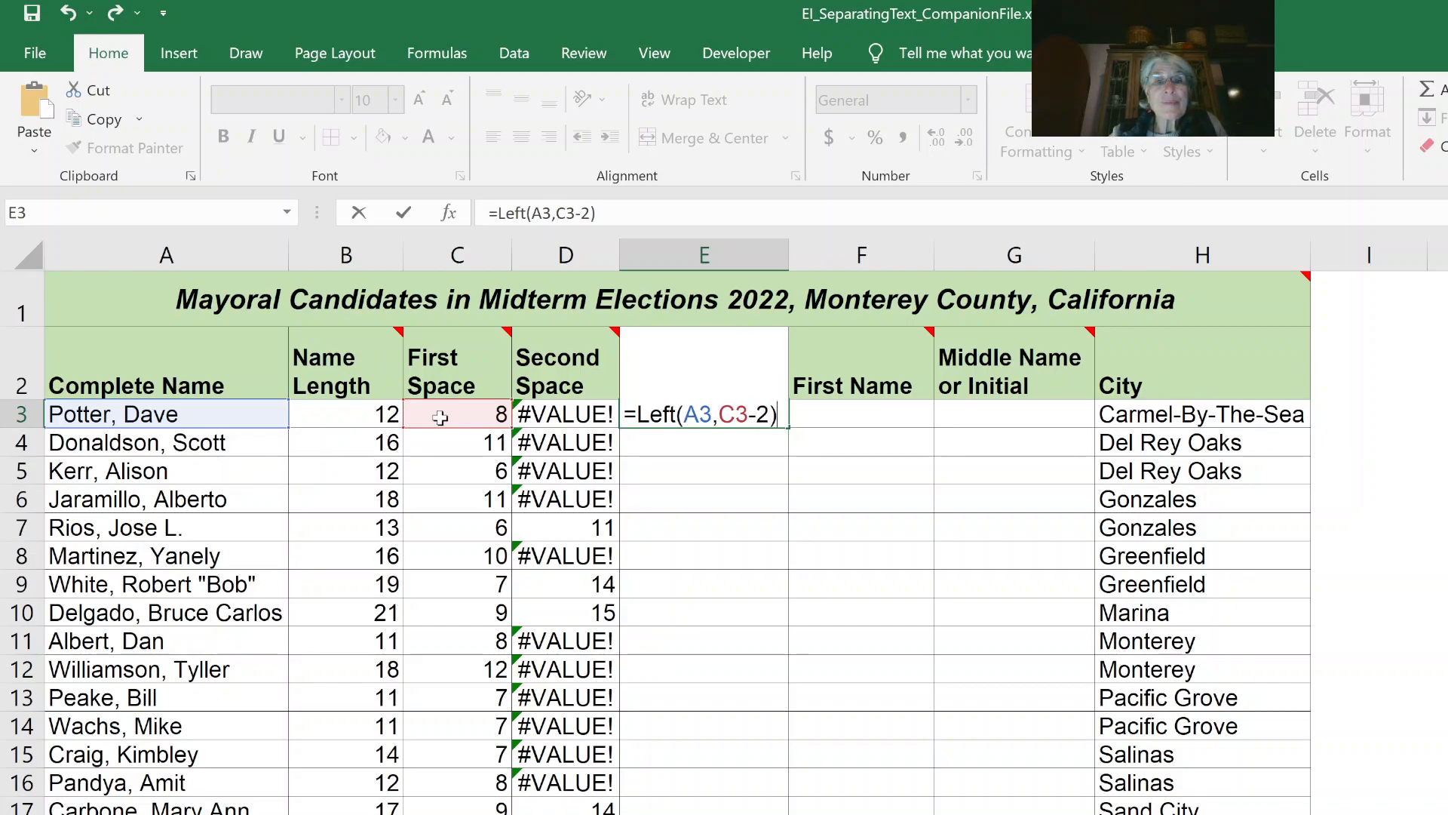
key(Return)
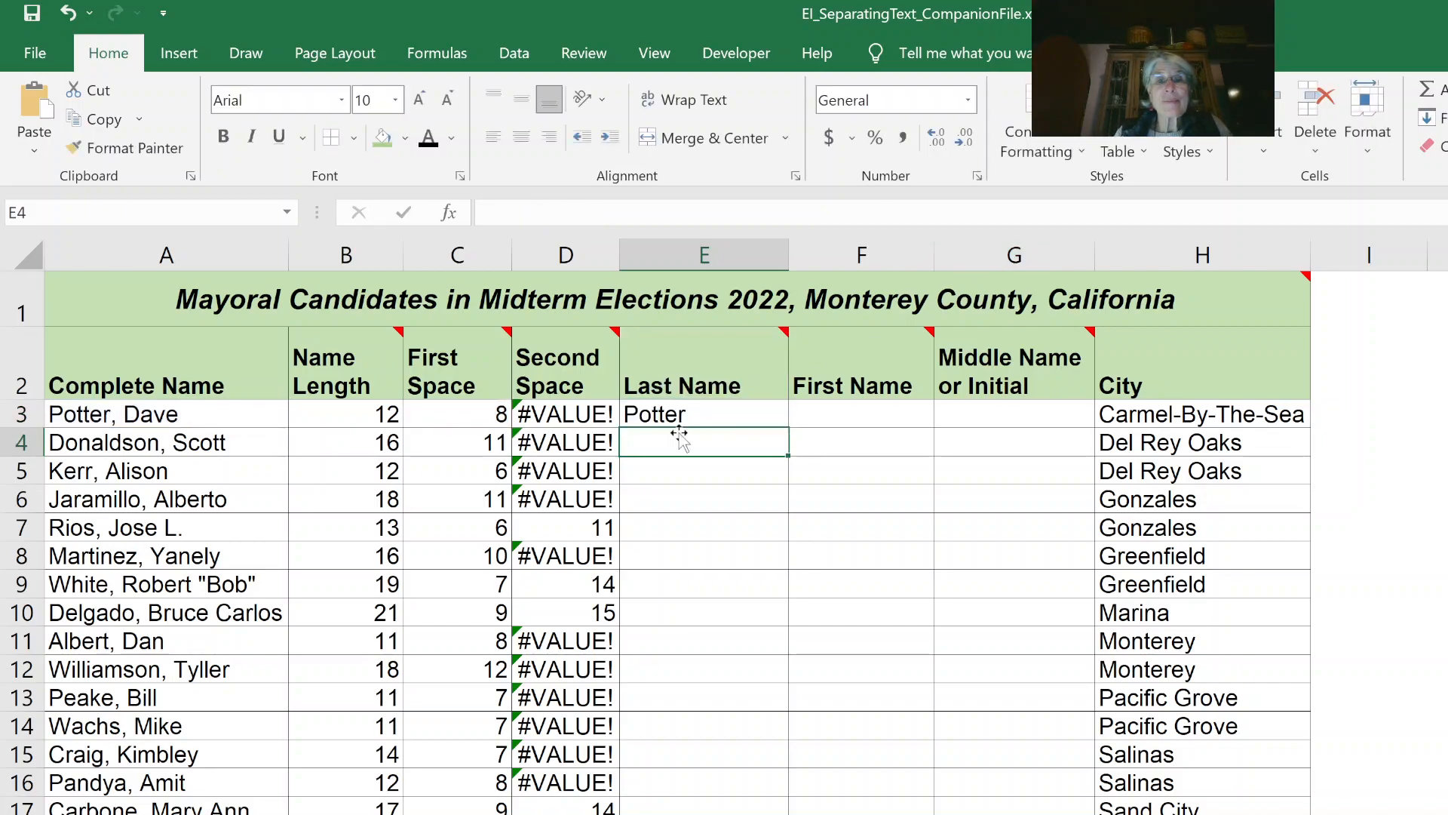
click(745, 415)
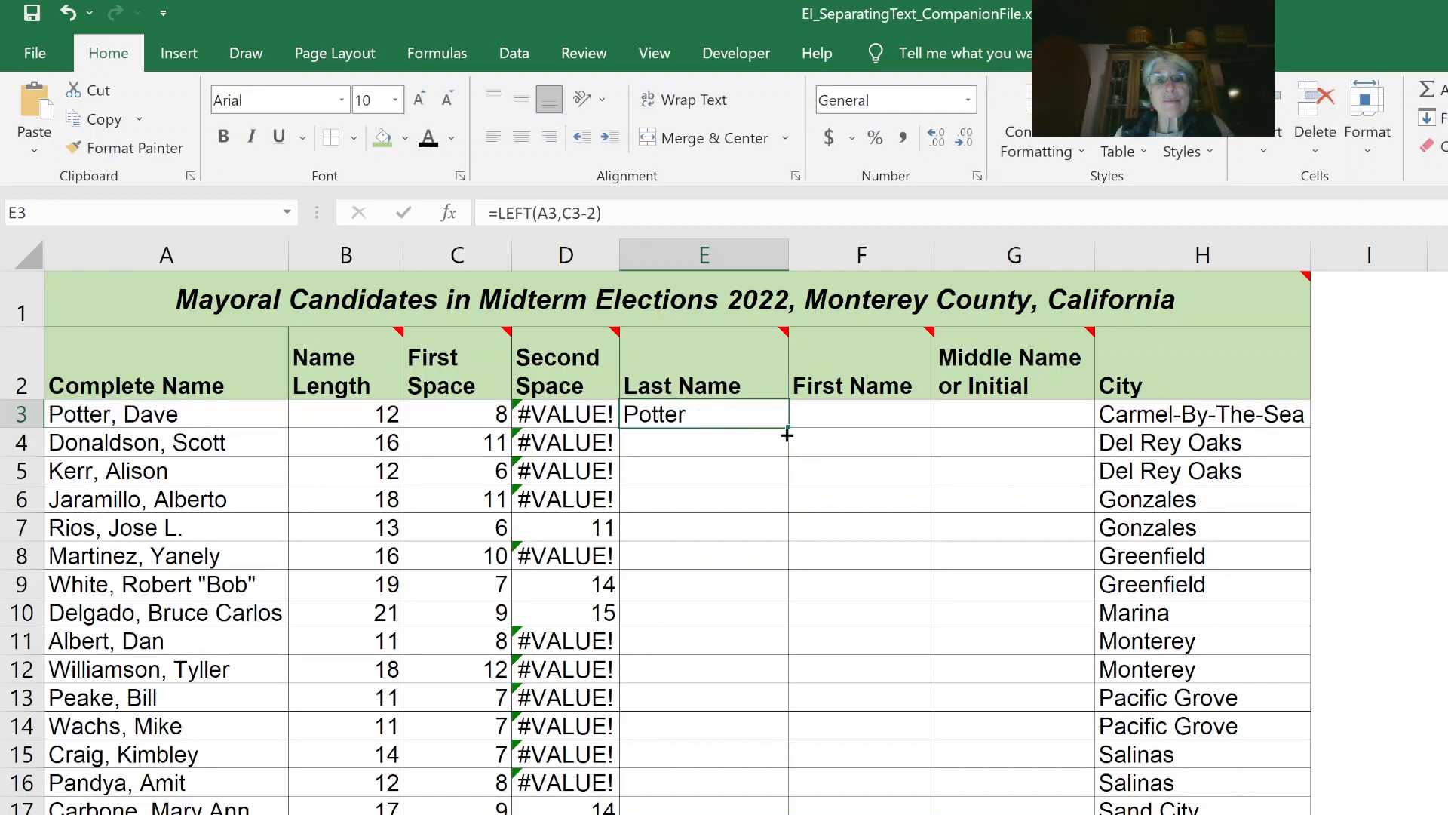
double_click(787, 433)
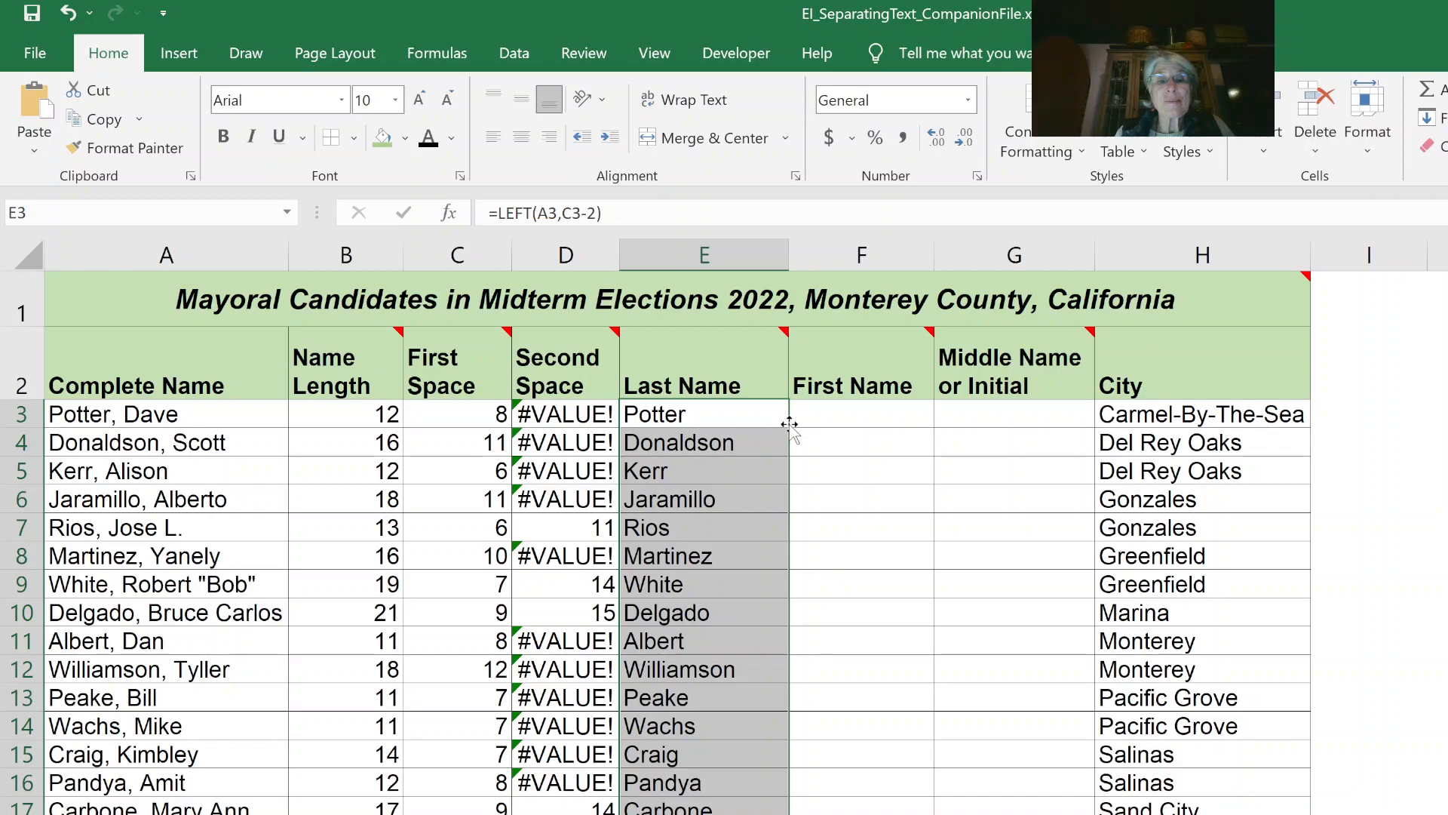
Begin the First Name formula in F3 with the condition =IF(ISERROR(D3)=TRUE
click(831, 412)
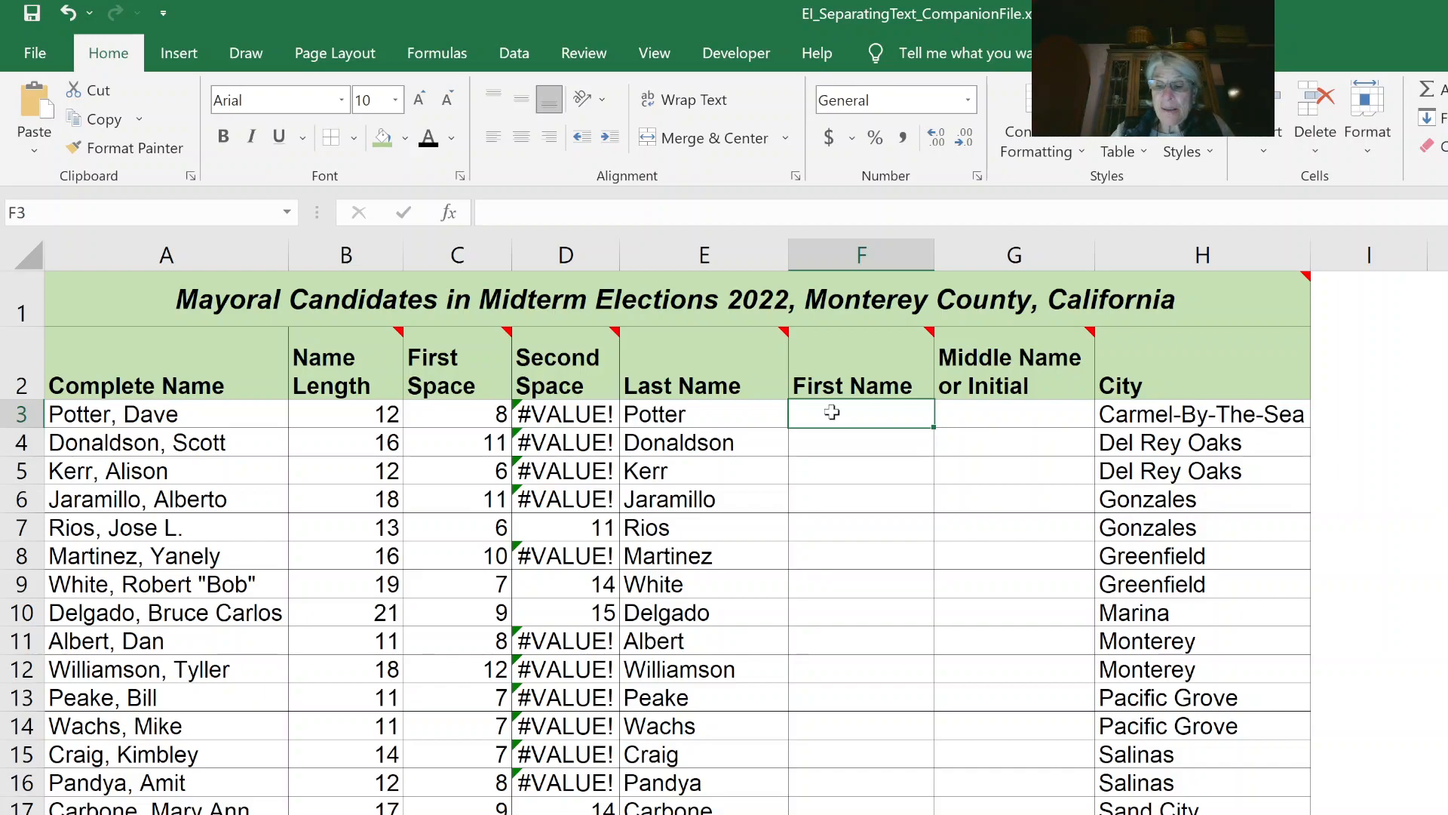
text(=if)
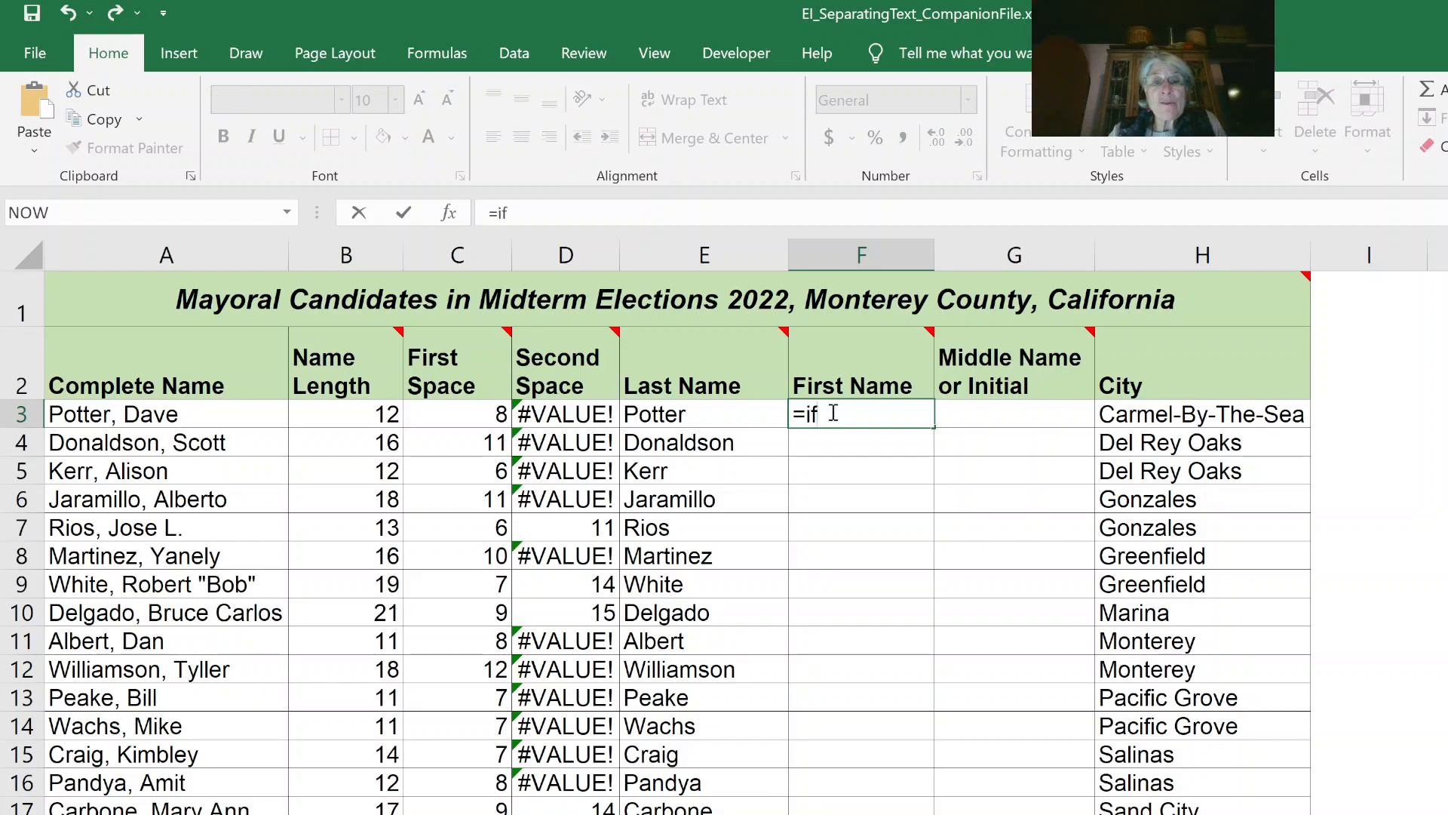
text(()
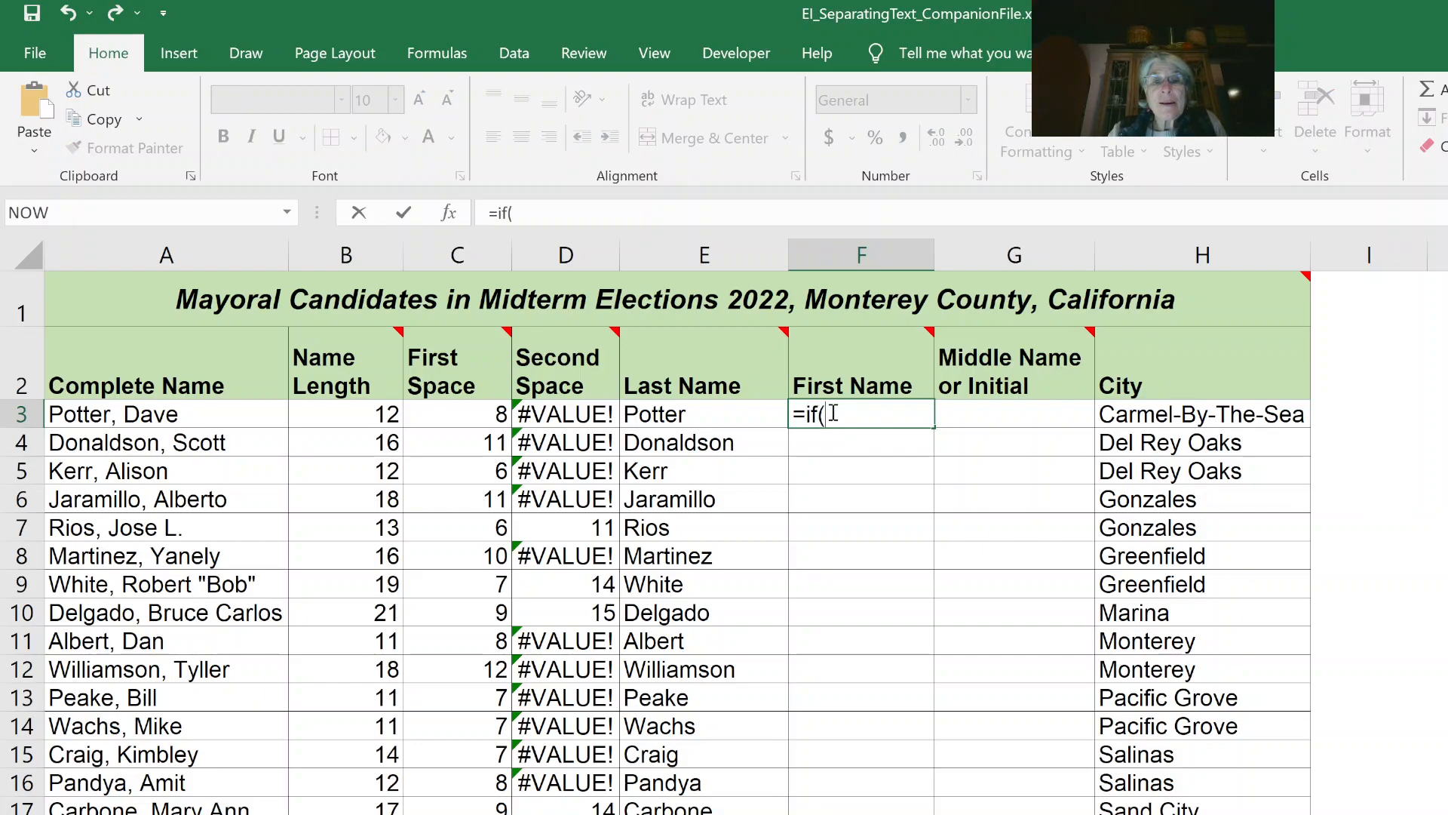
text(iserror)
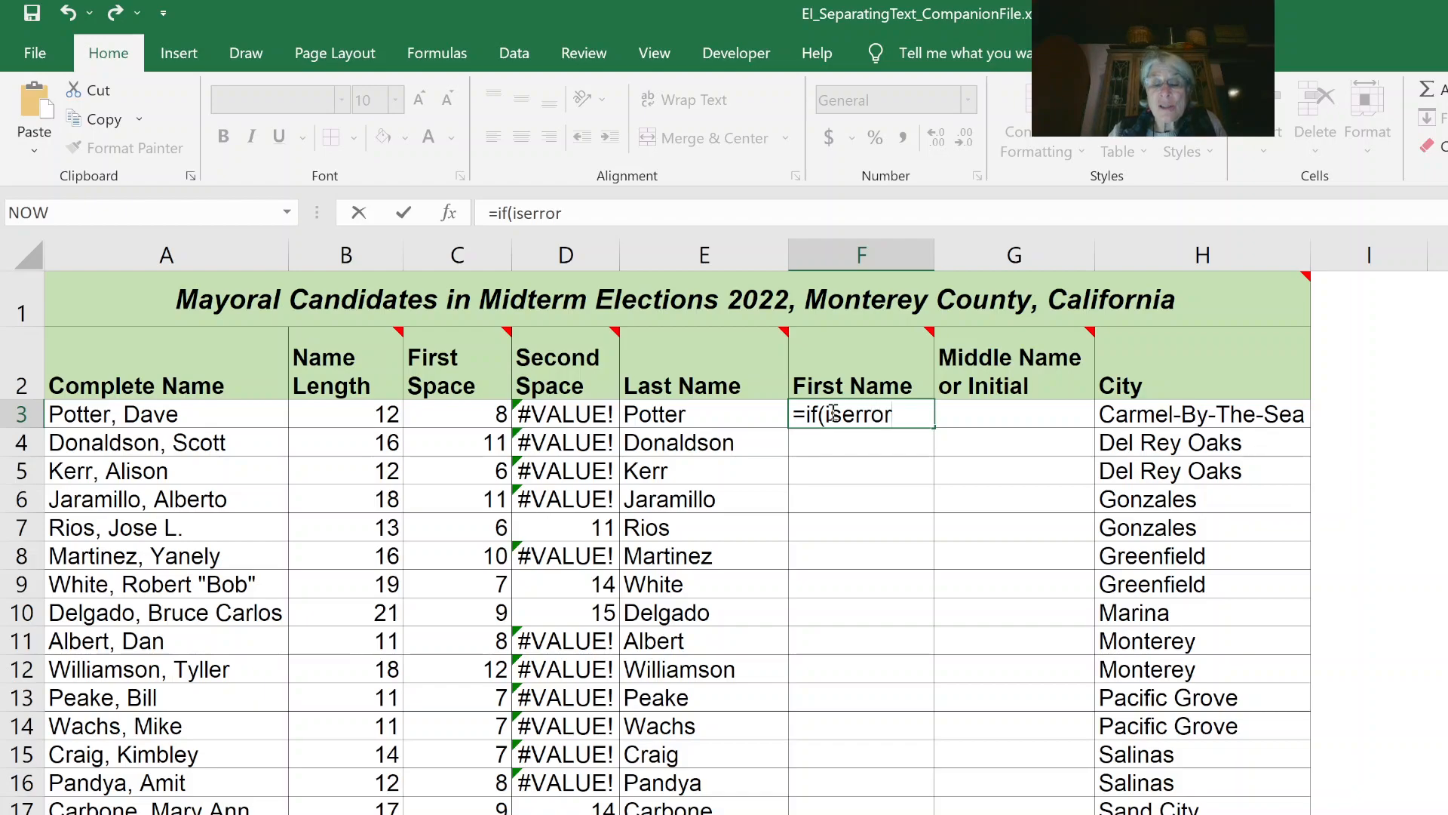
text(()
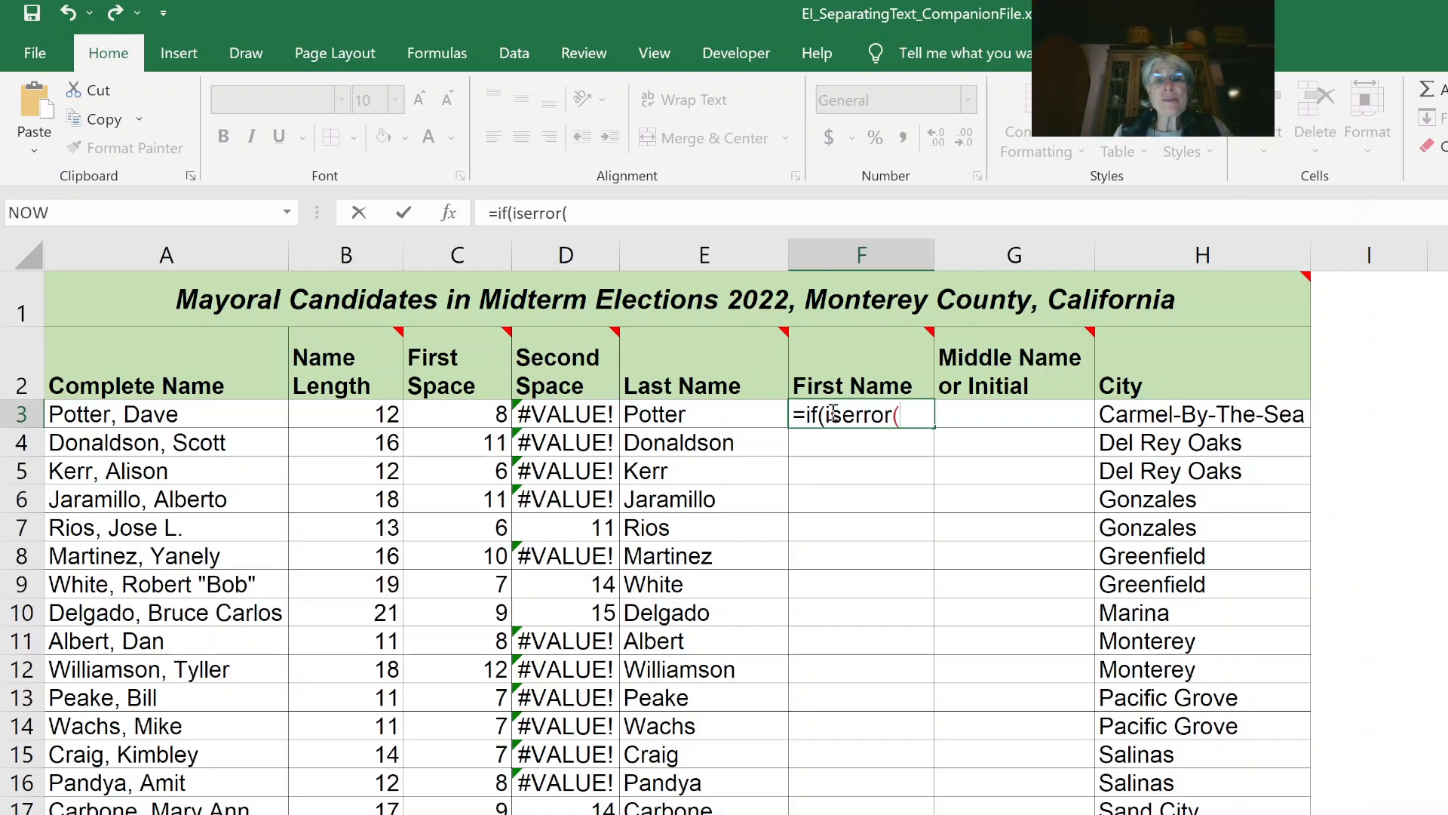
click(550, 411)
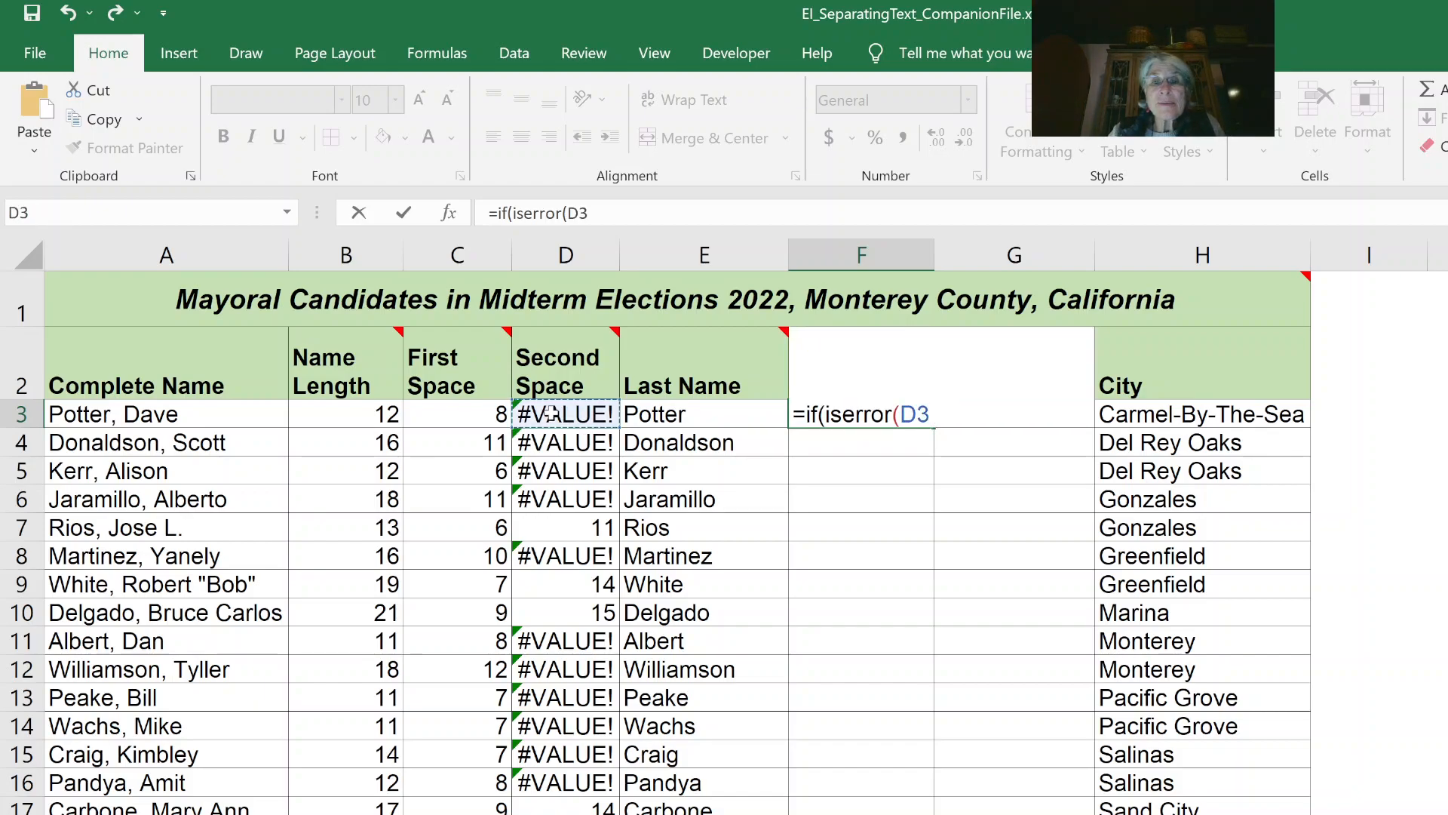
text())
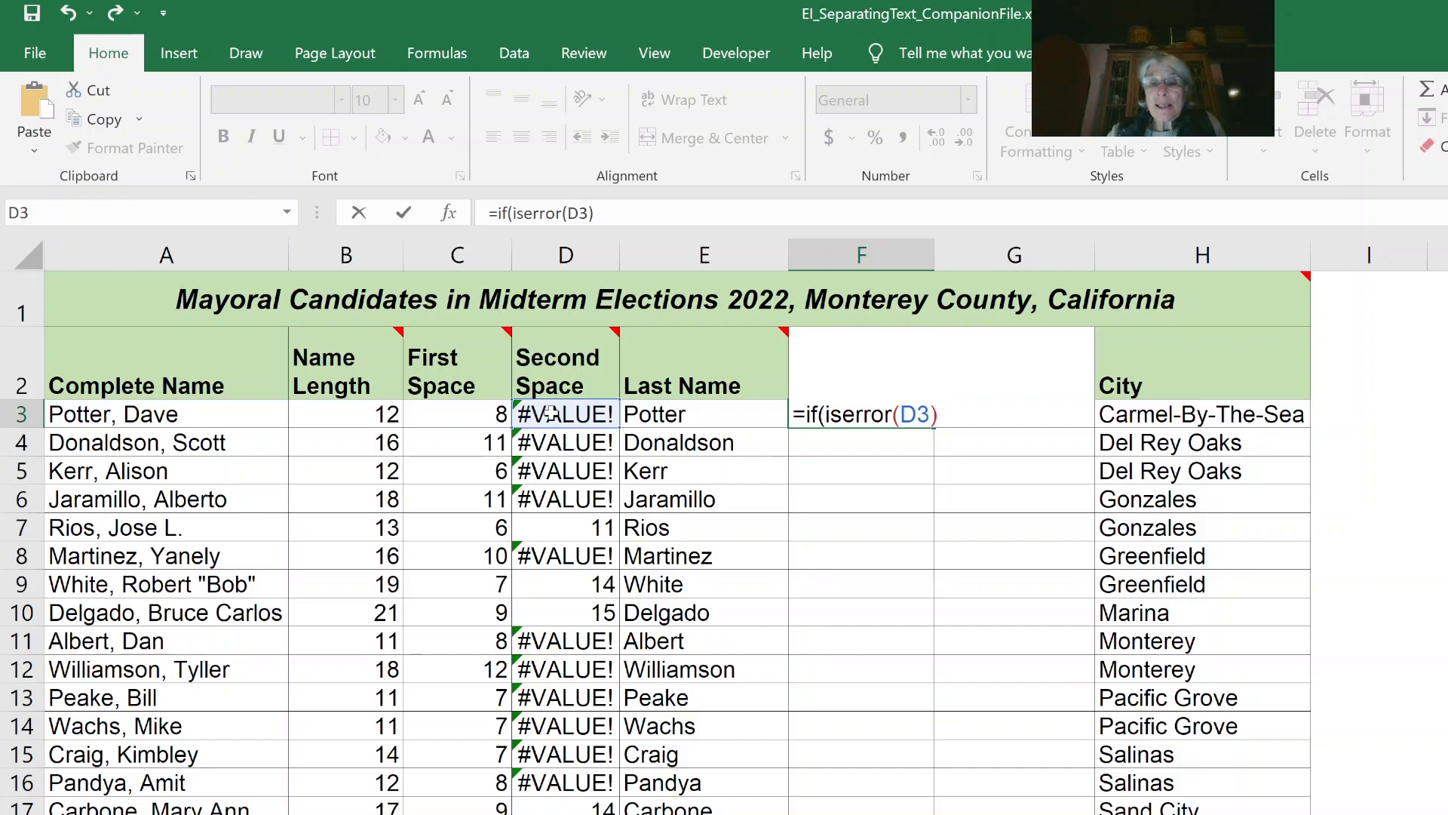
text(+)
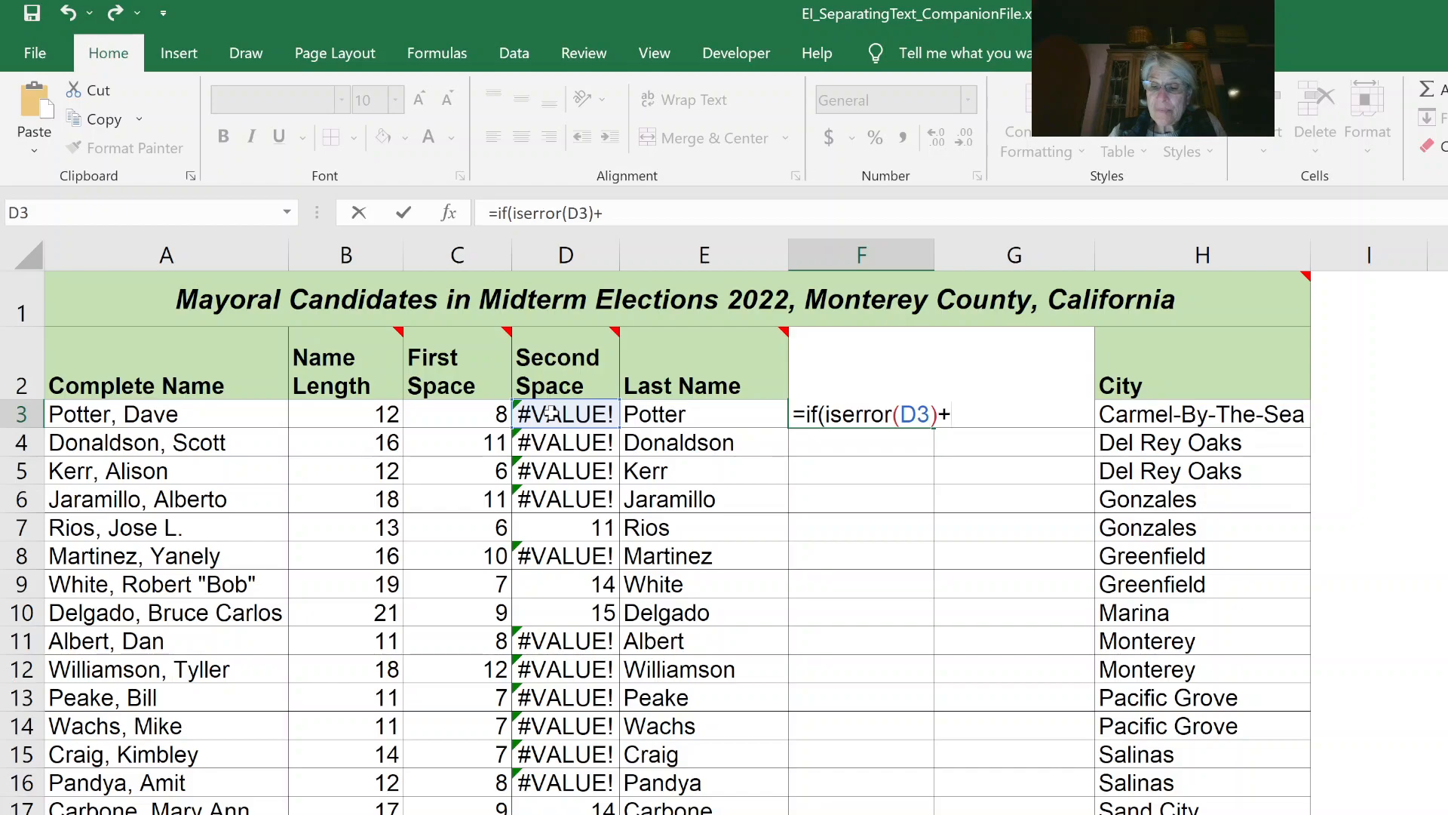
key(BackSpace)
text(=T)
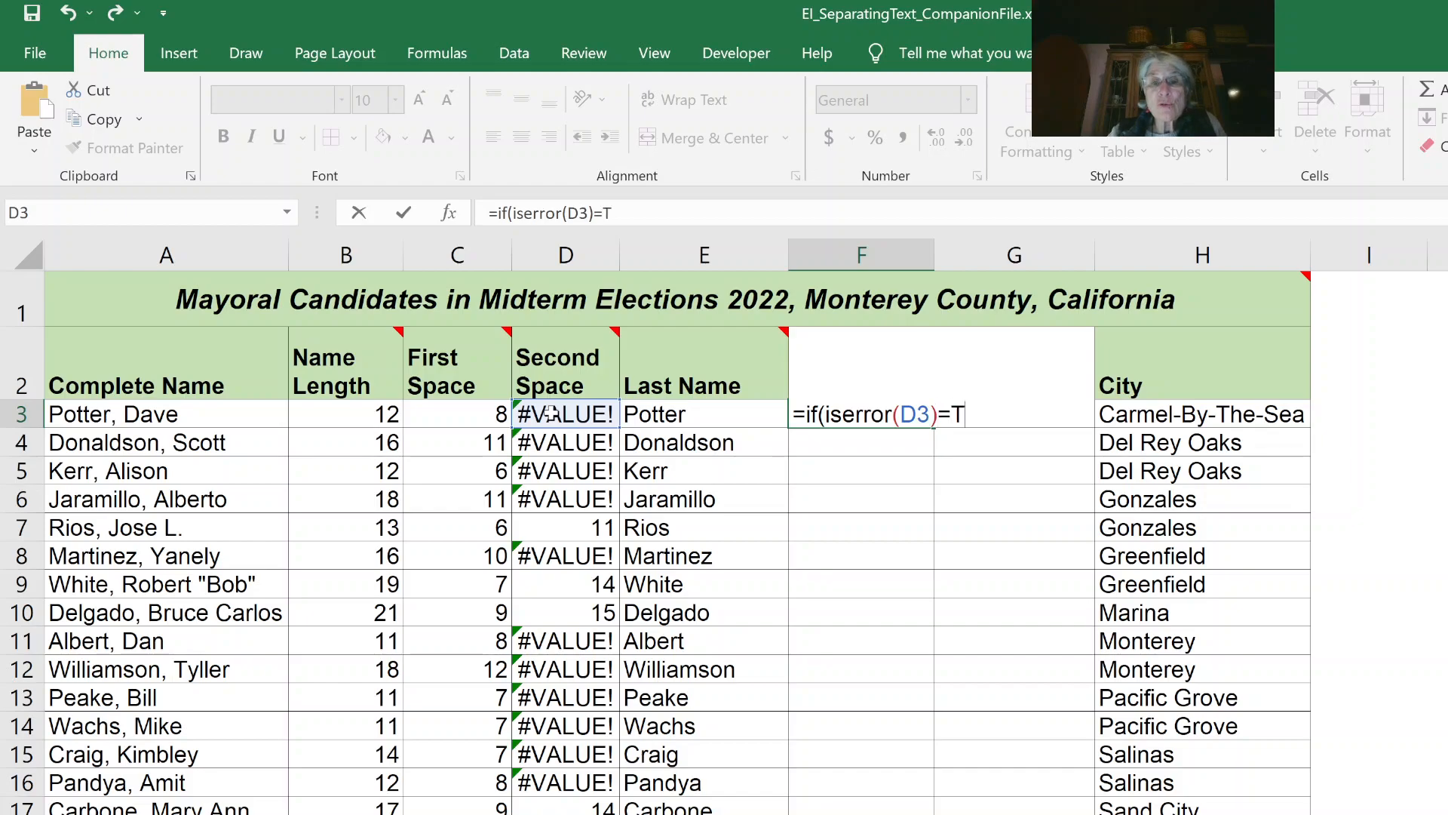
text(RUE)
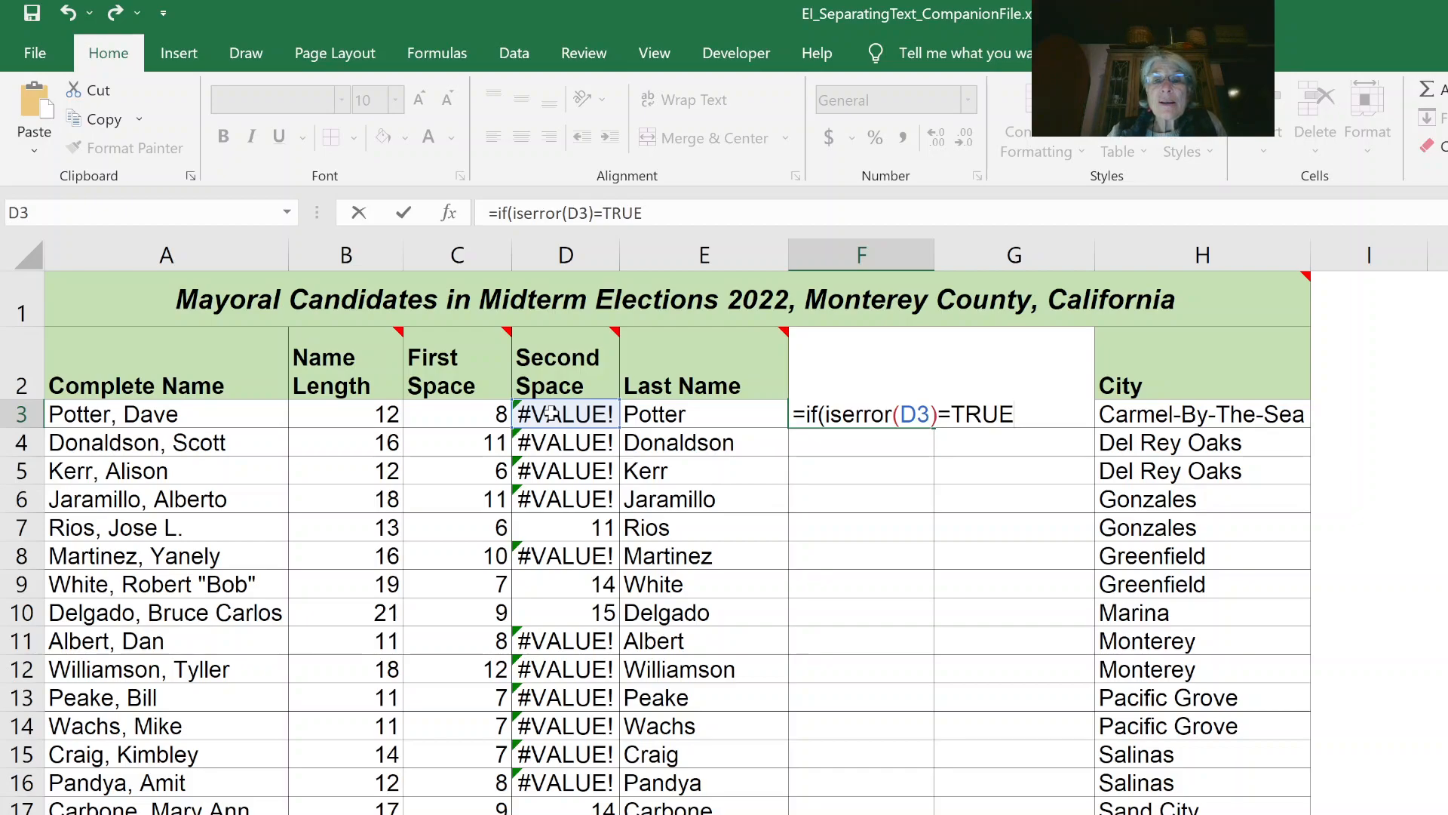
Add MID(A3,C3+1,B3-C3) as the value-if-true argument of the IF formula in F3
text(,Mid)
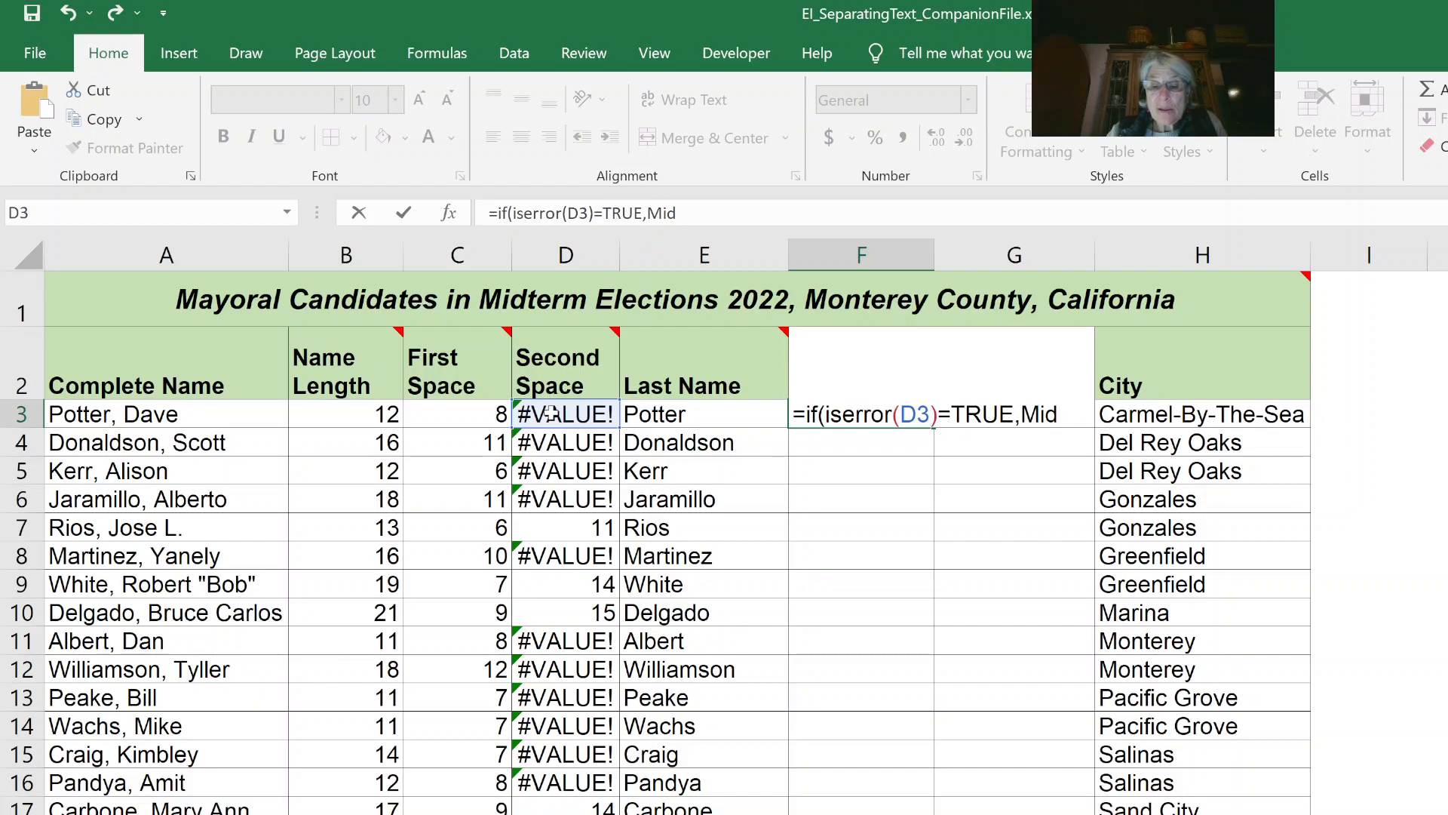
text(()
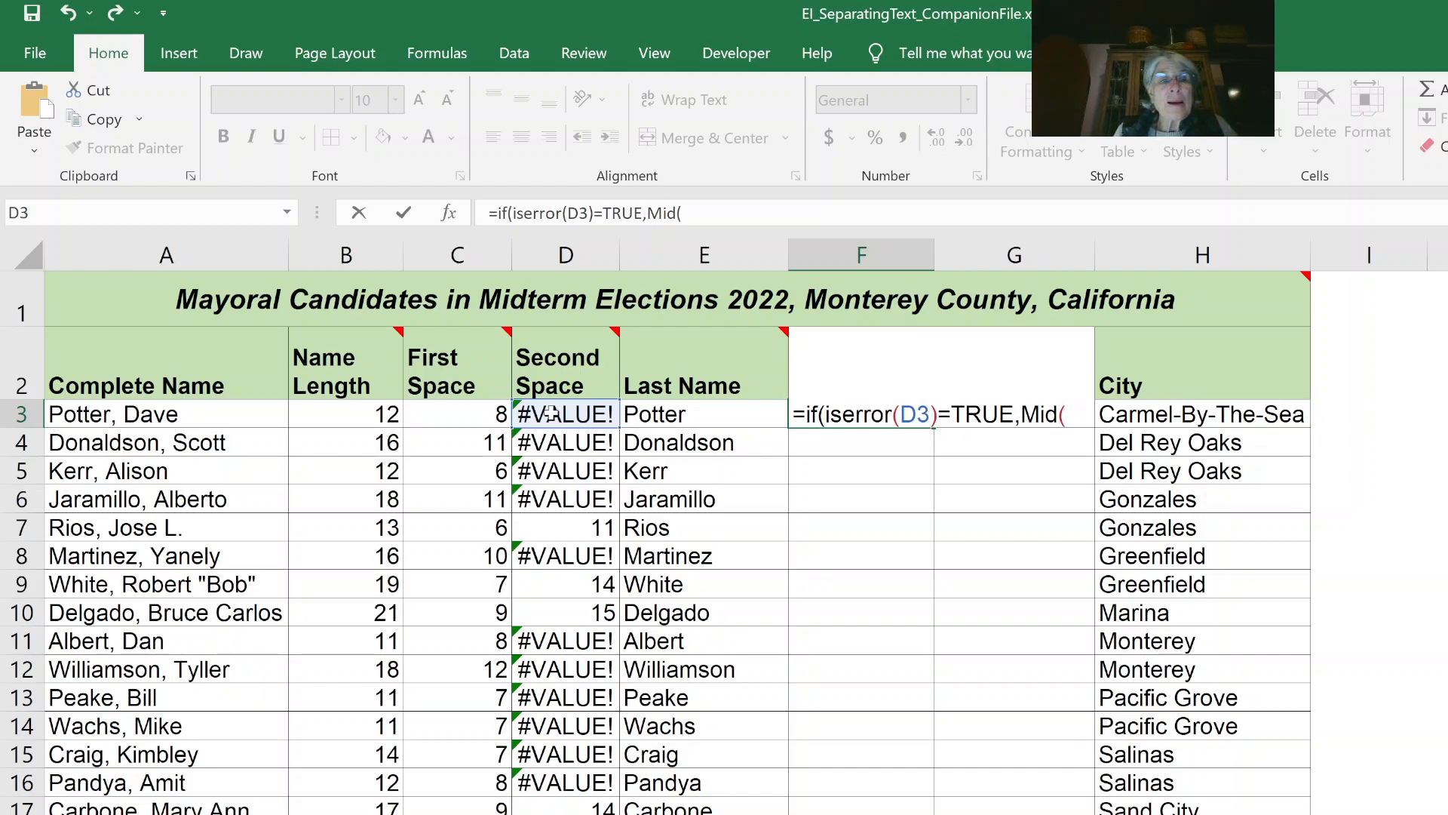
click(163, 416)
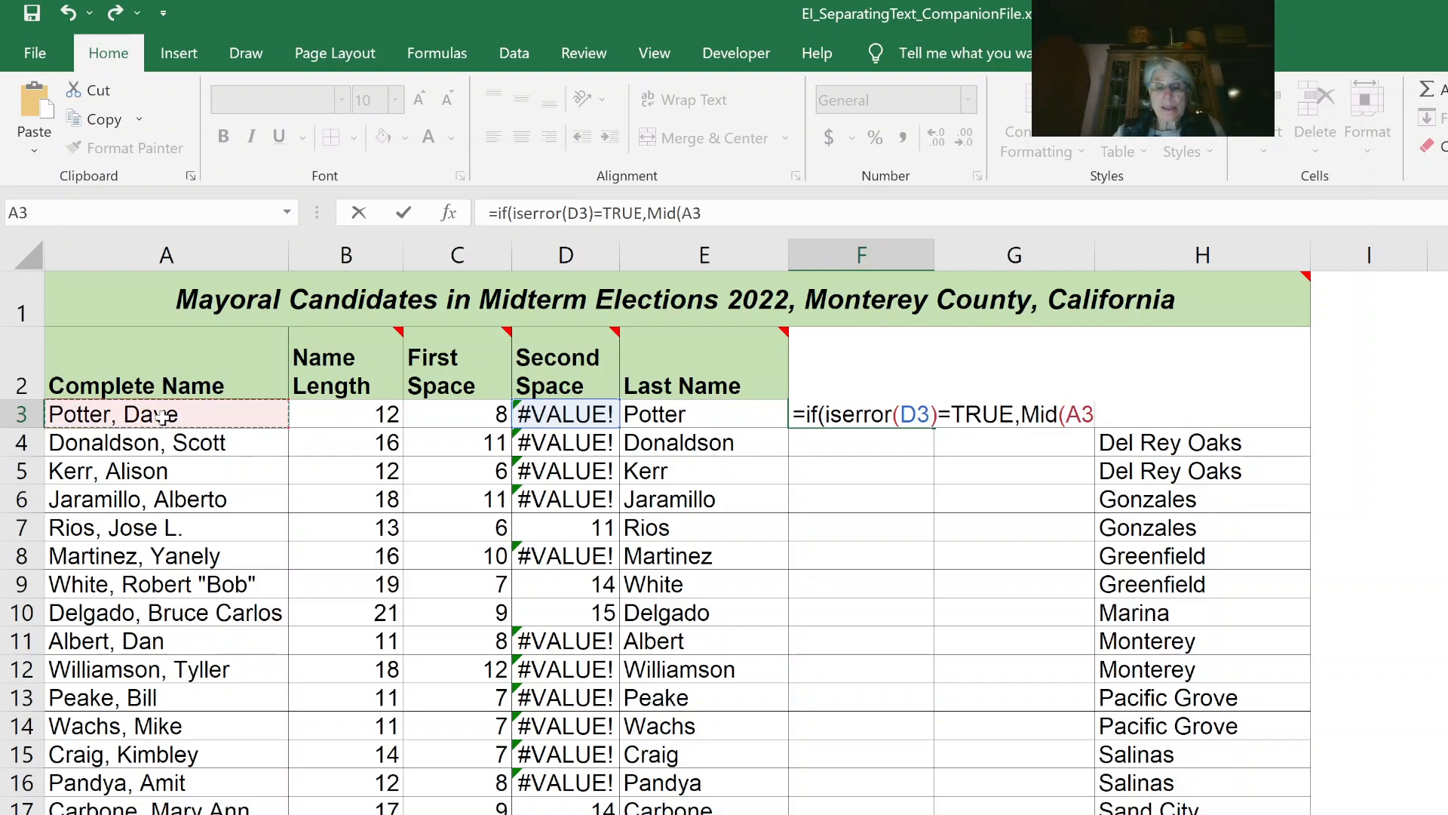
text(,)
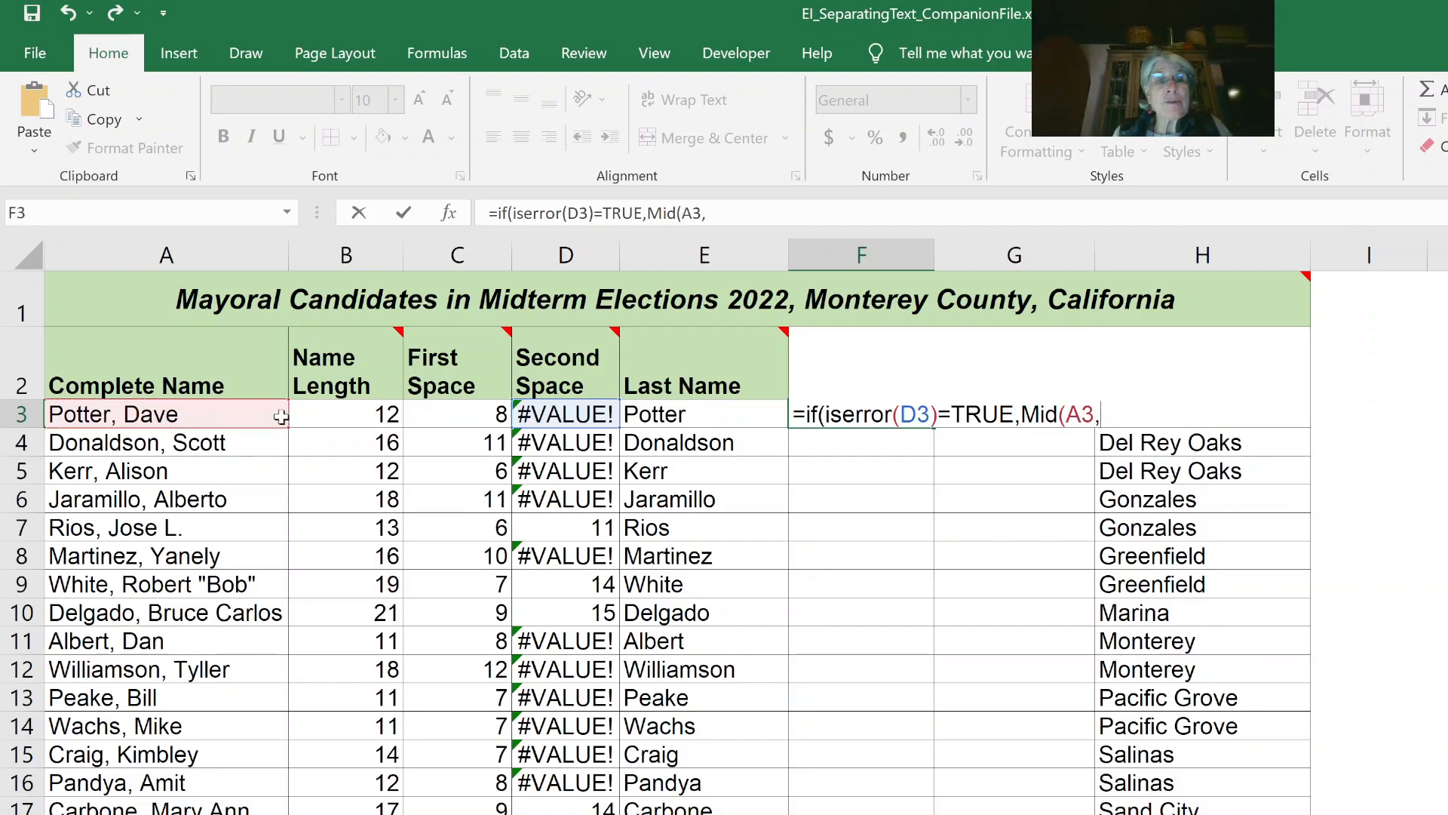
click(439, 415)
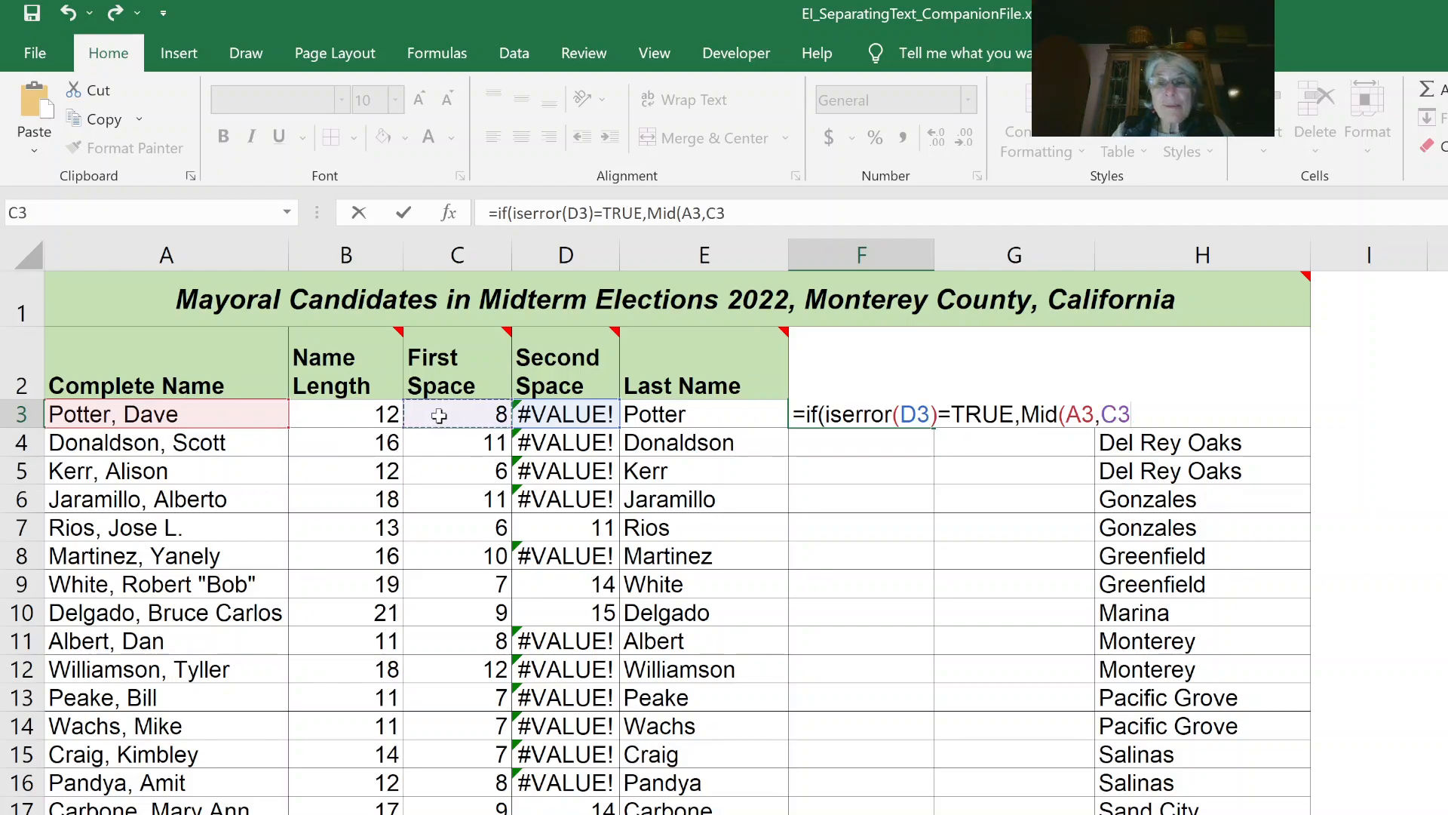
text(+1)
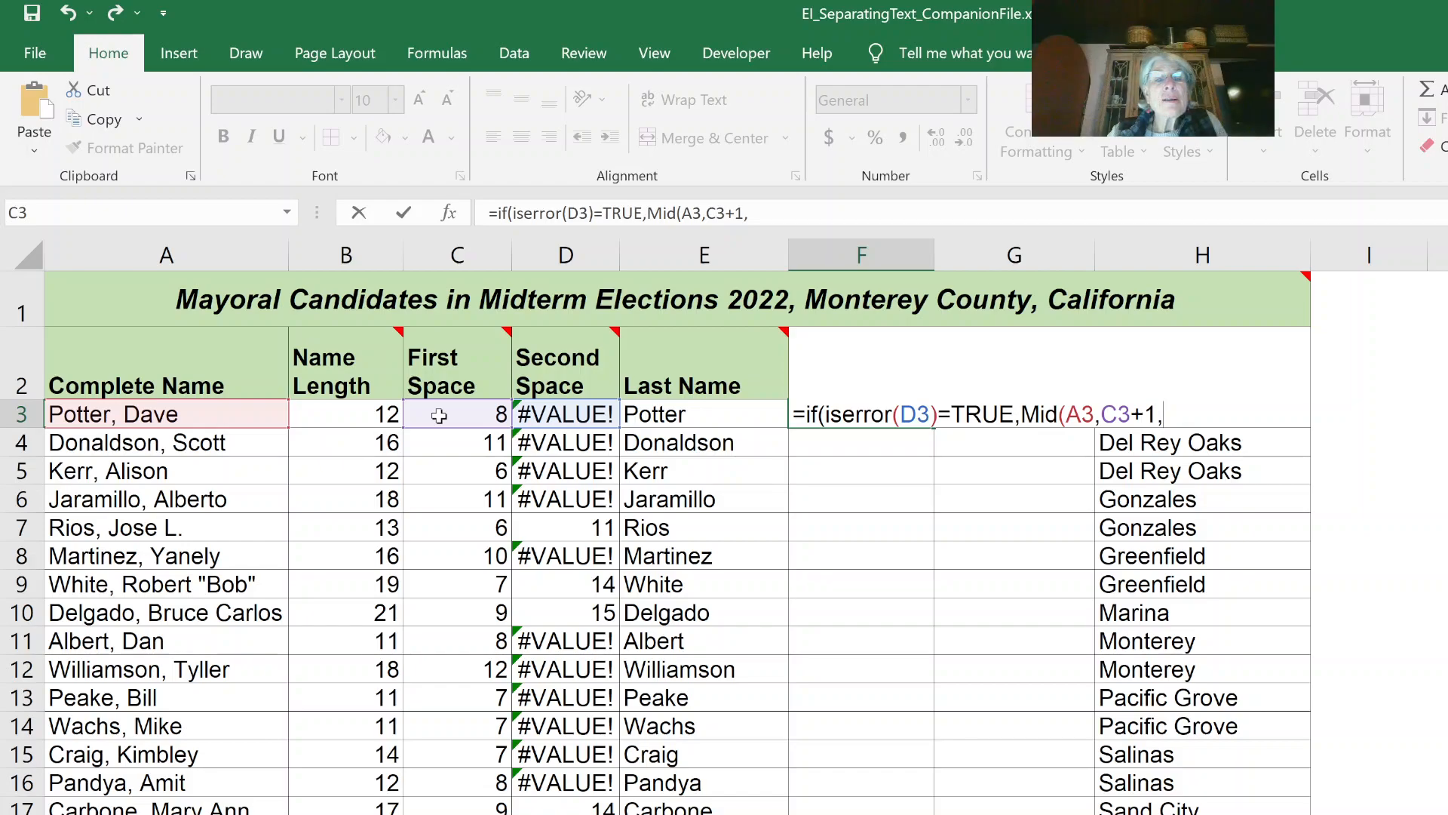
click(368, 416)
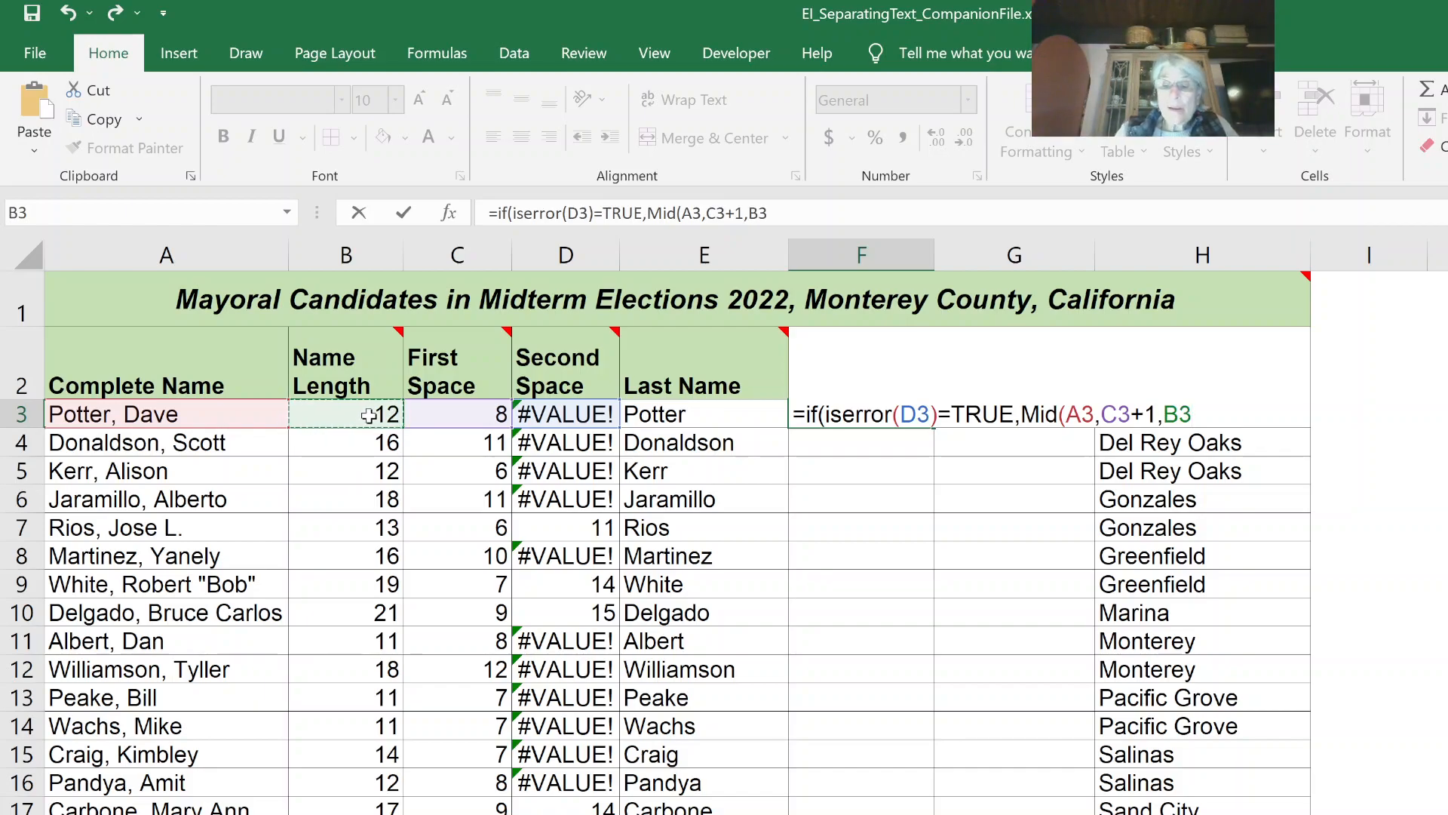
text(-)
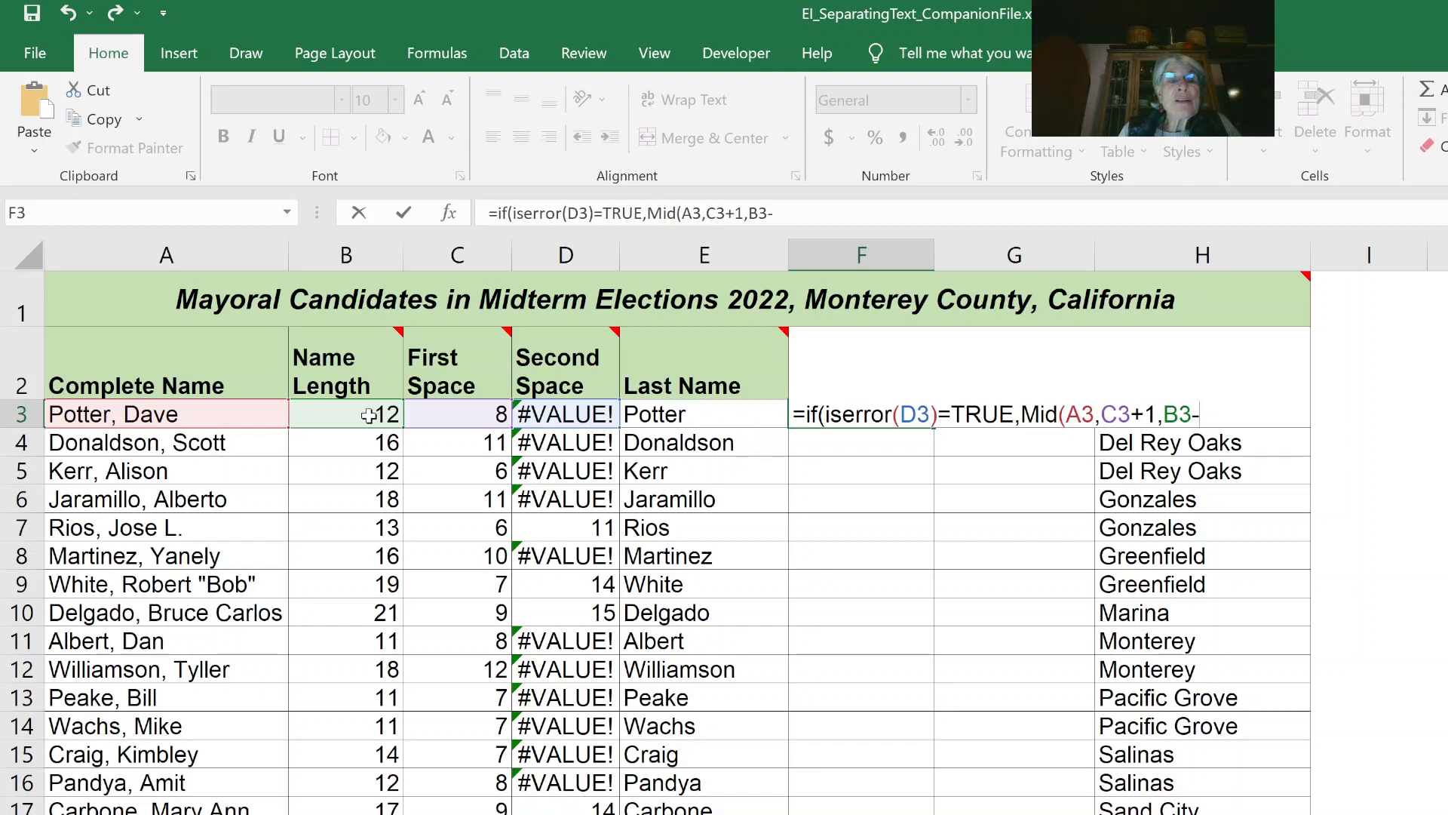
click(466, 412)
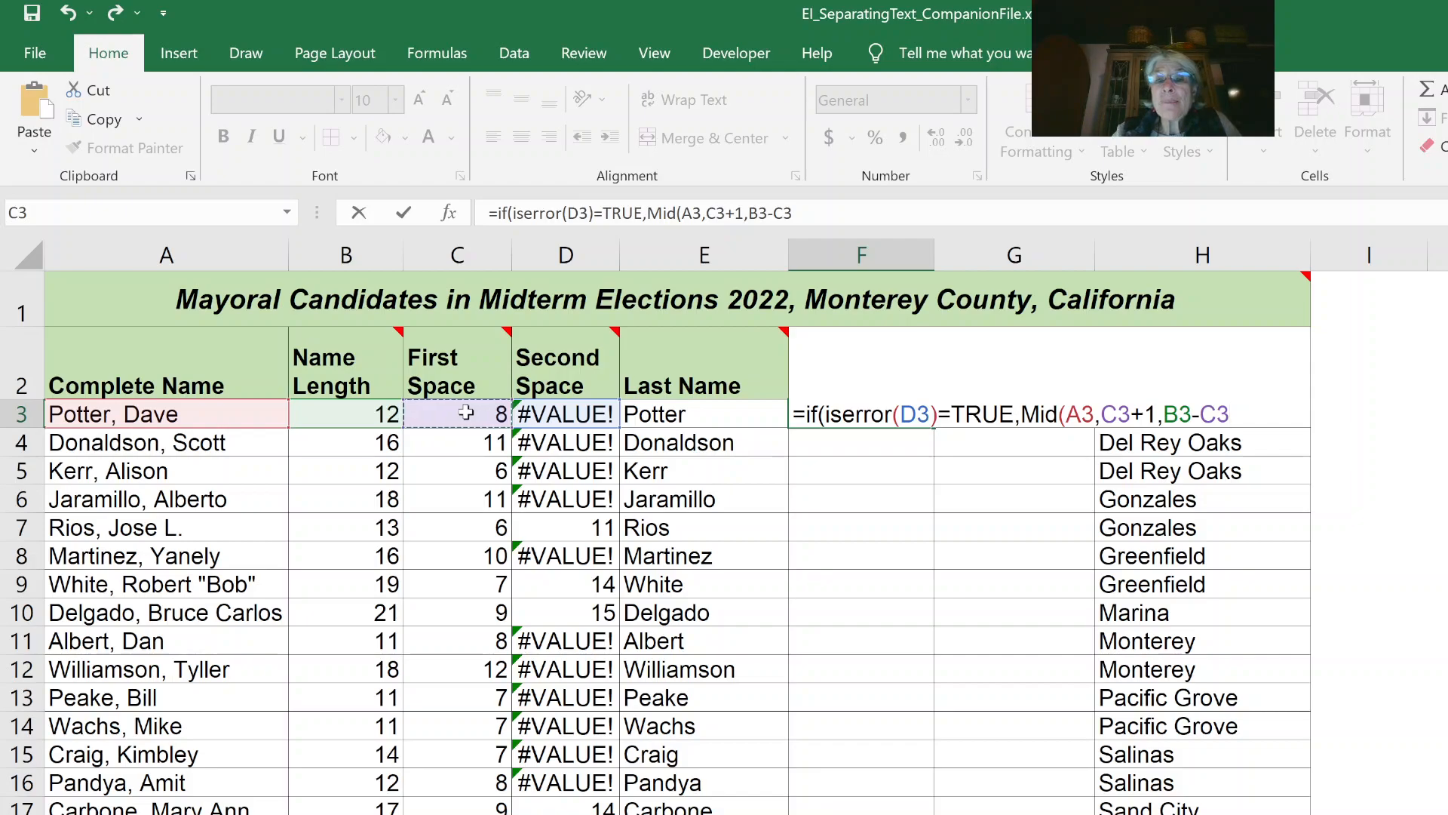
text())
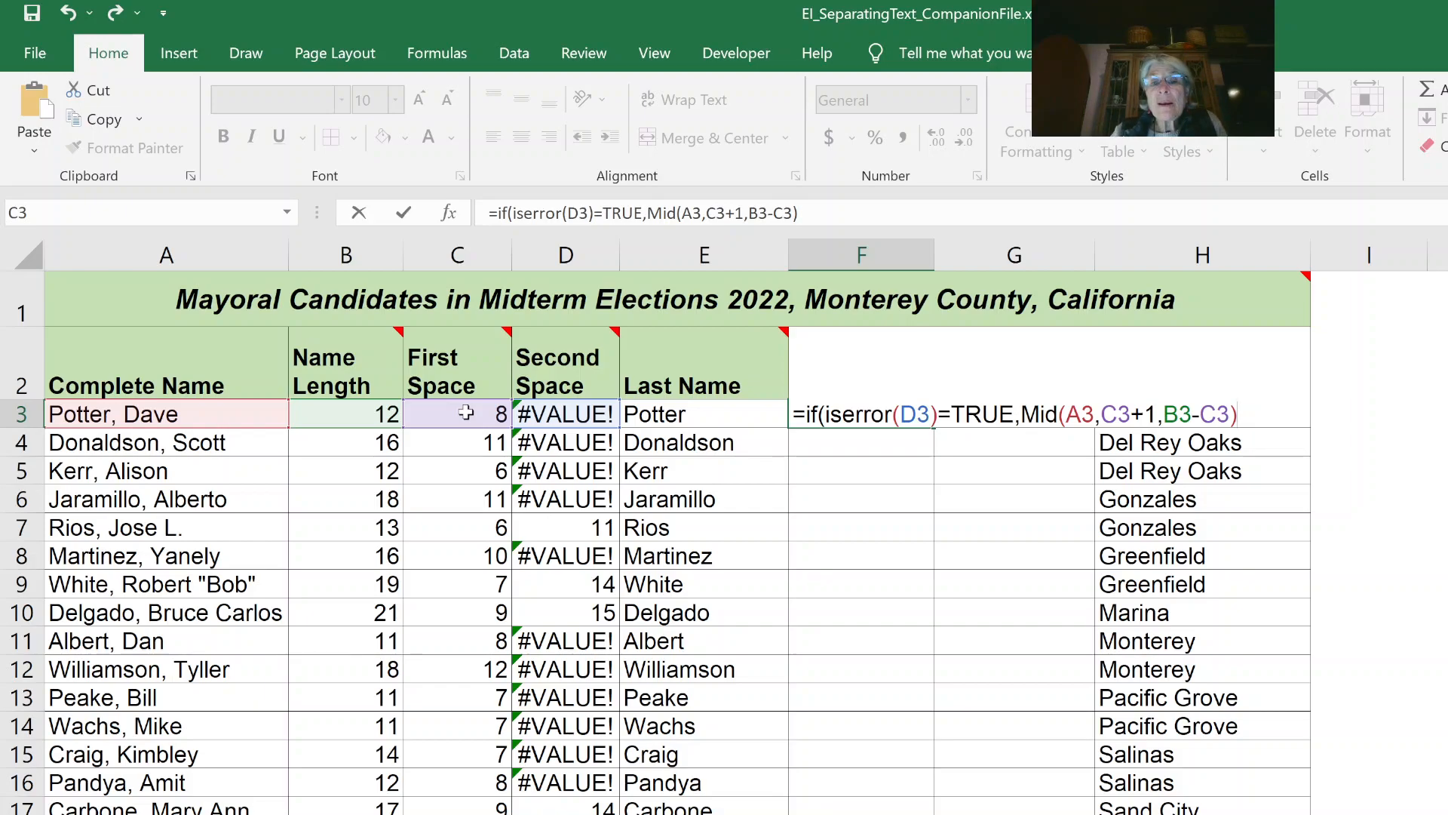
Start the value-if-false argument in F3 with a second MID function that uses text A3 and start position C3+1
text(,)
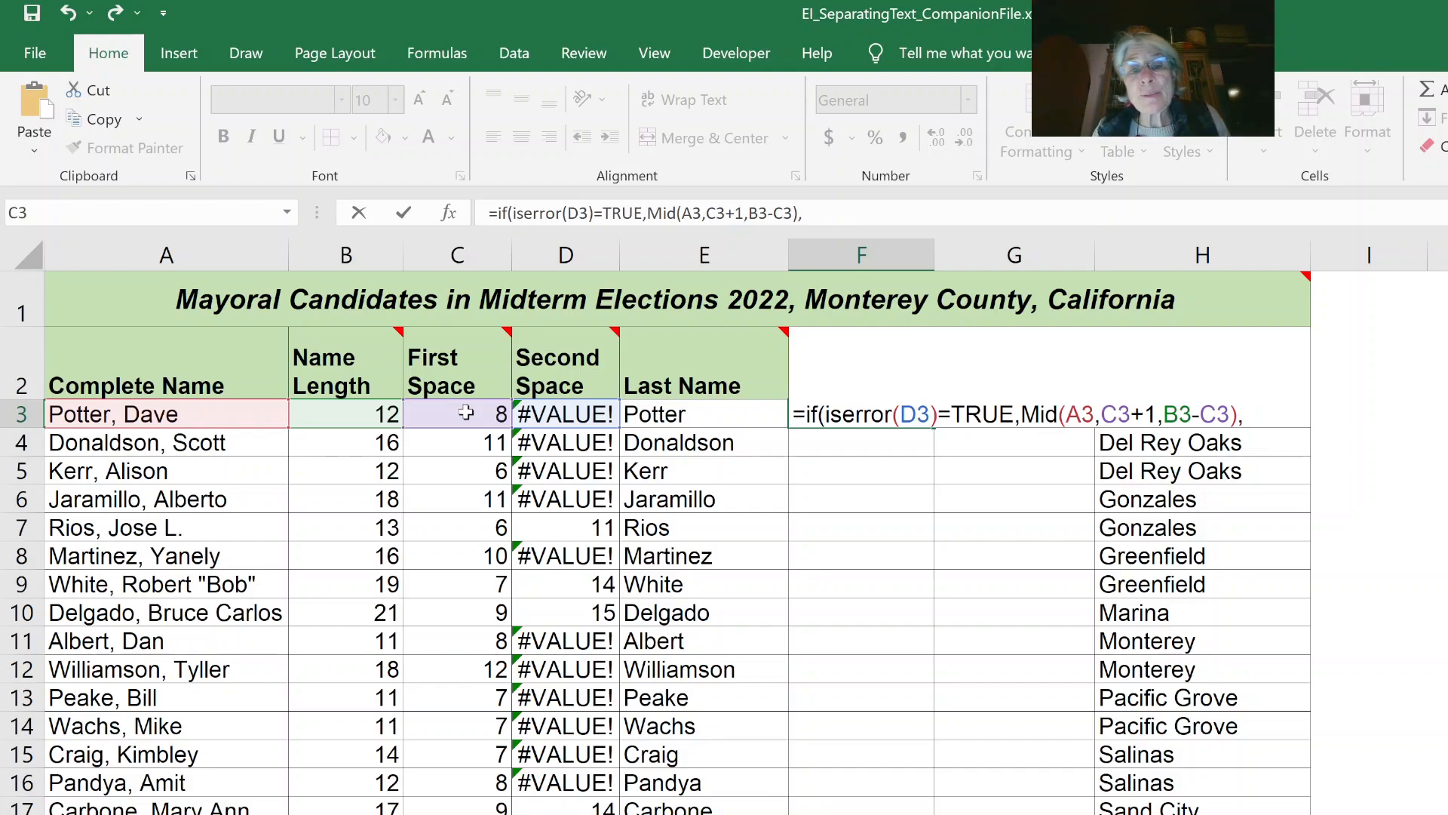
text(MID)
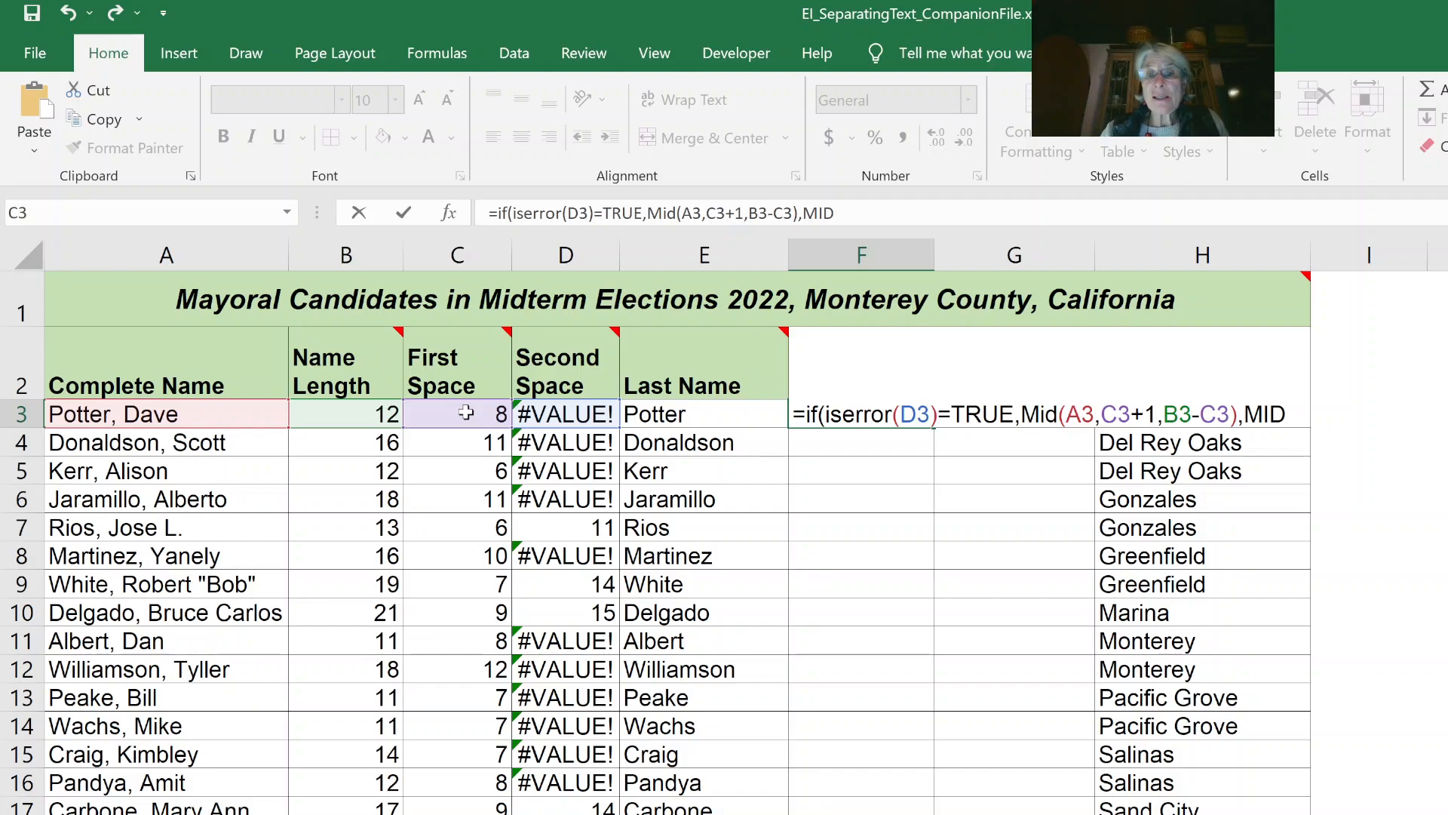
text(()
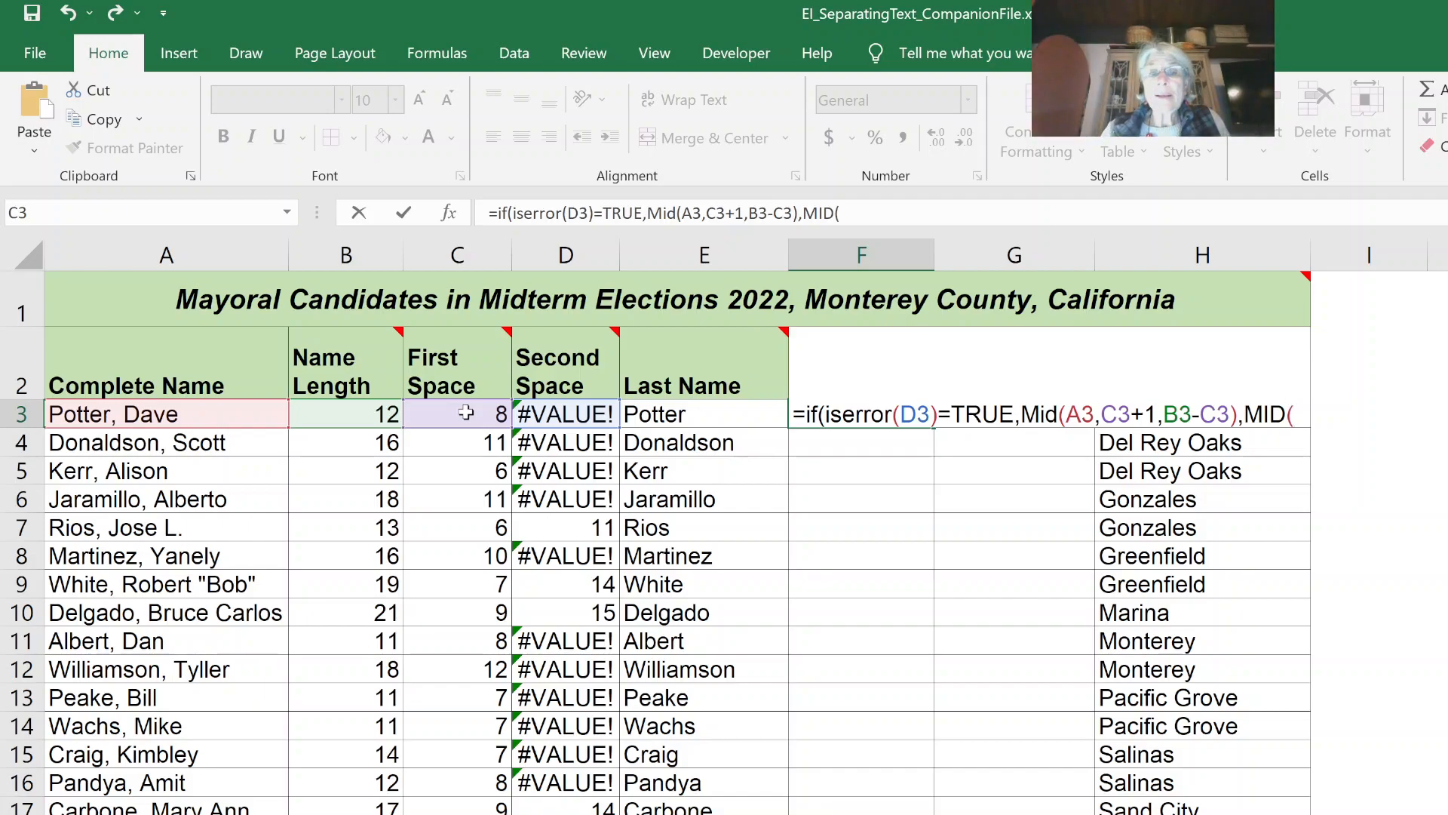
click(154, 414)
text(,)
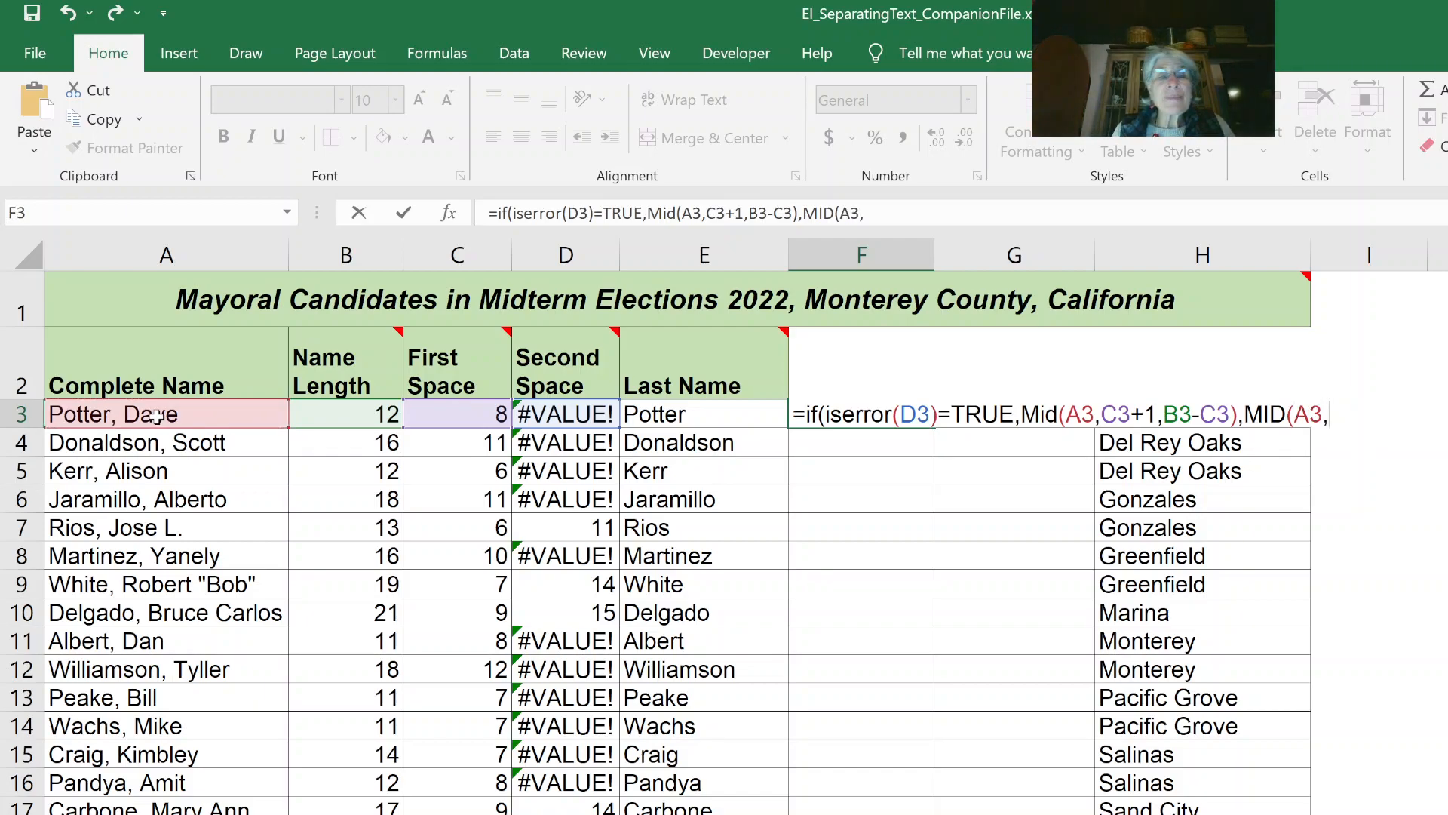
click(443, 413)
text(+)
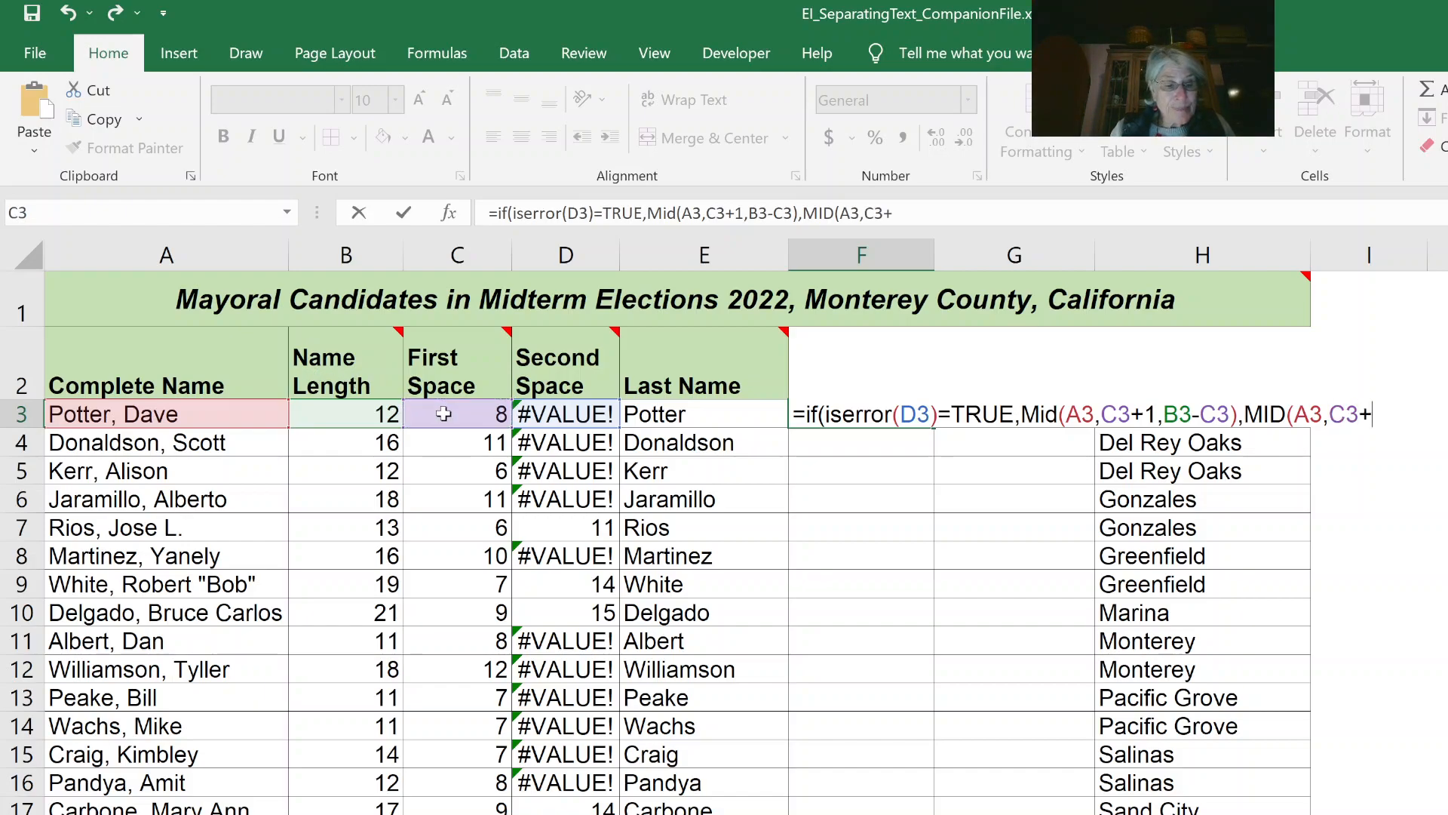
text(1,)
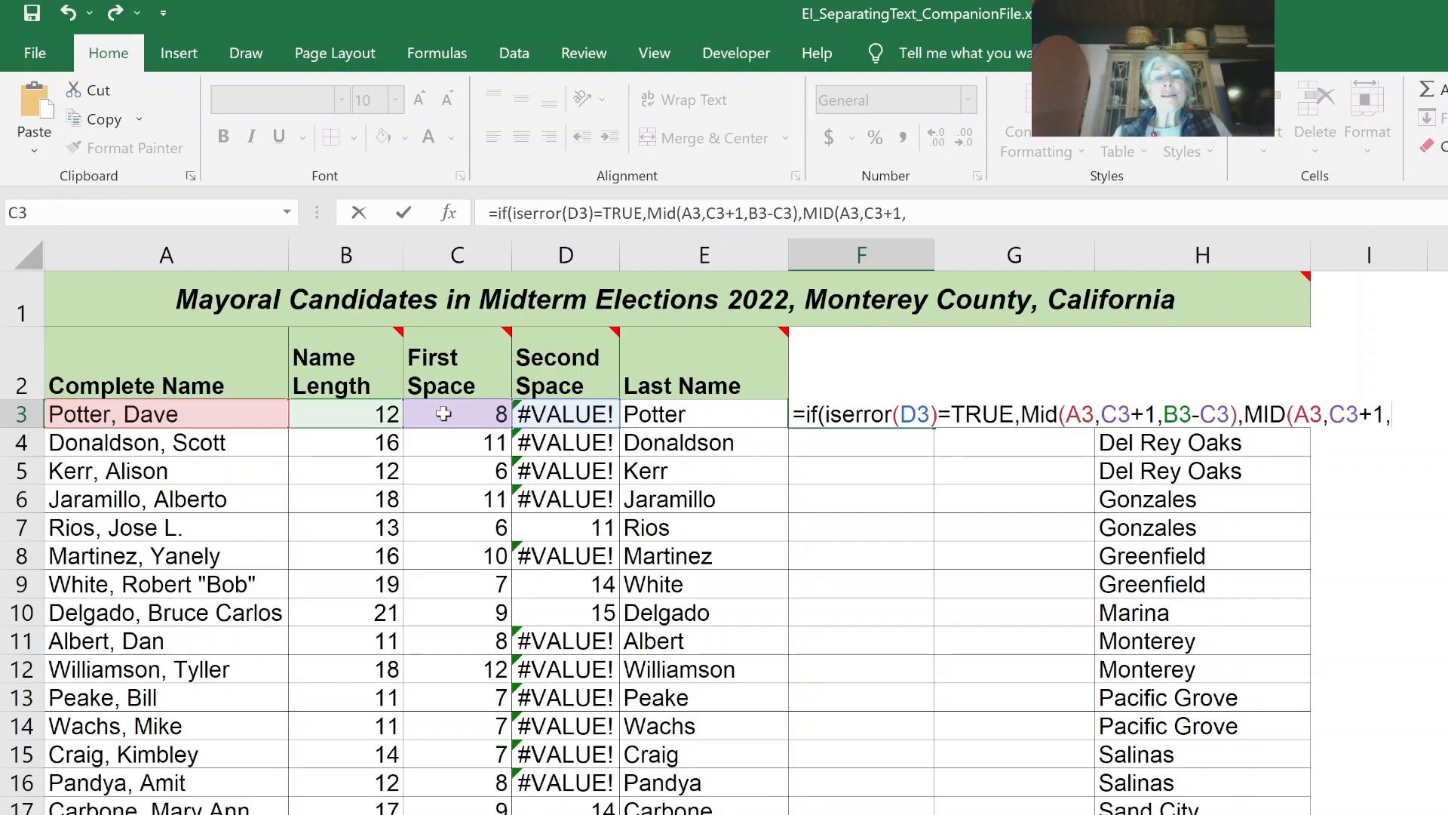
Complete the second MID in F3 with the character count D3-C3-1 and fill the formula down the First Name column
click(555, 417)
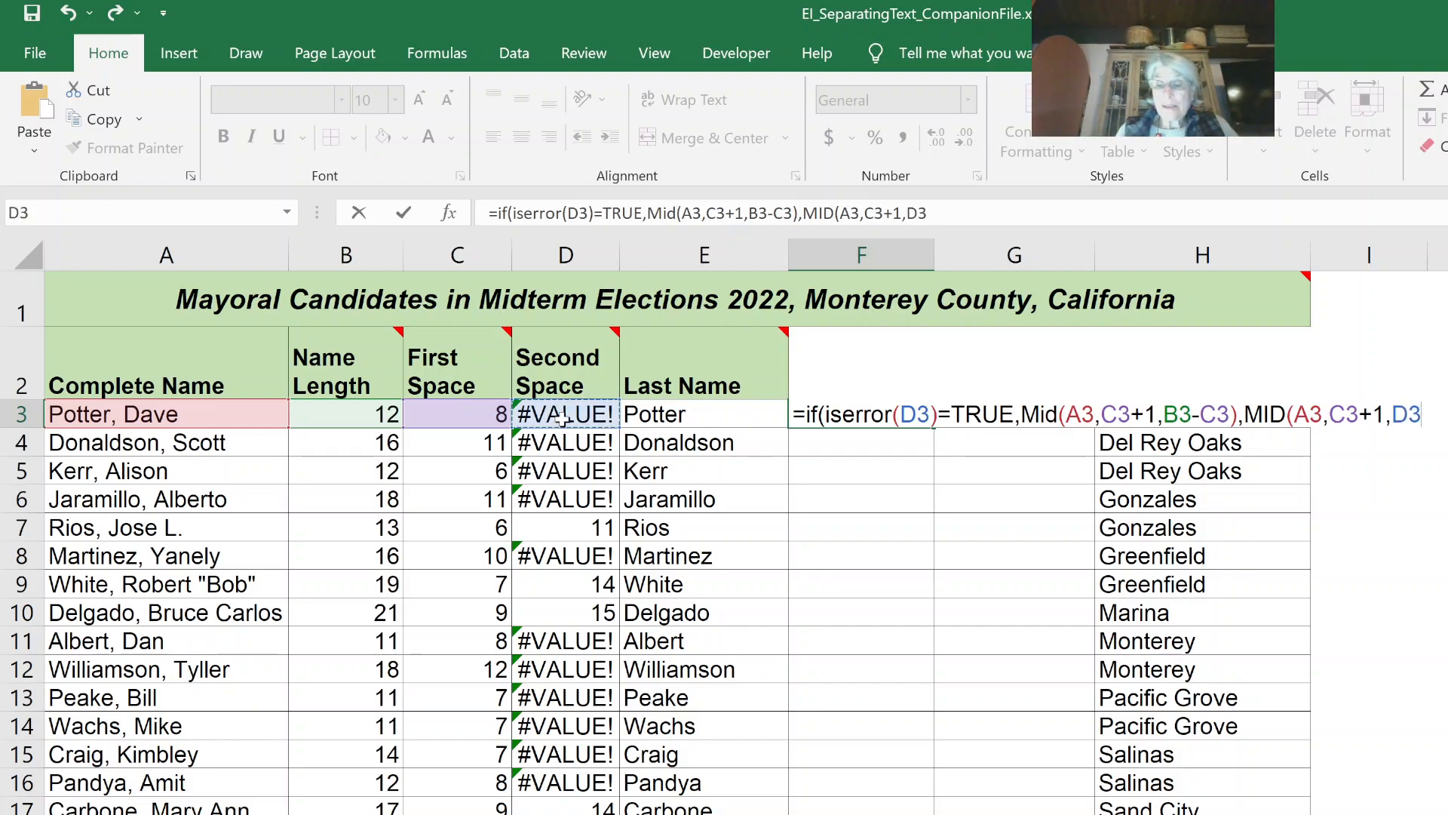
text(-)
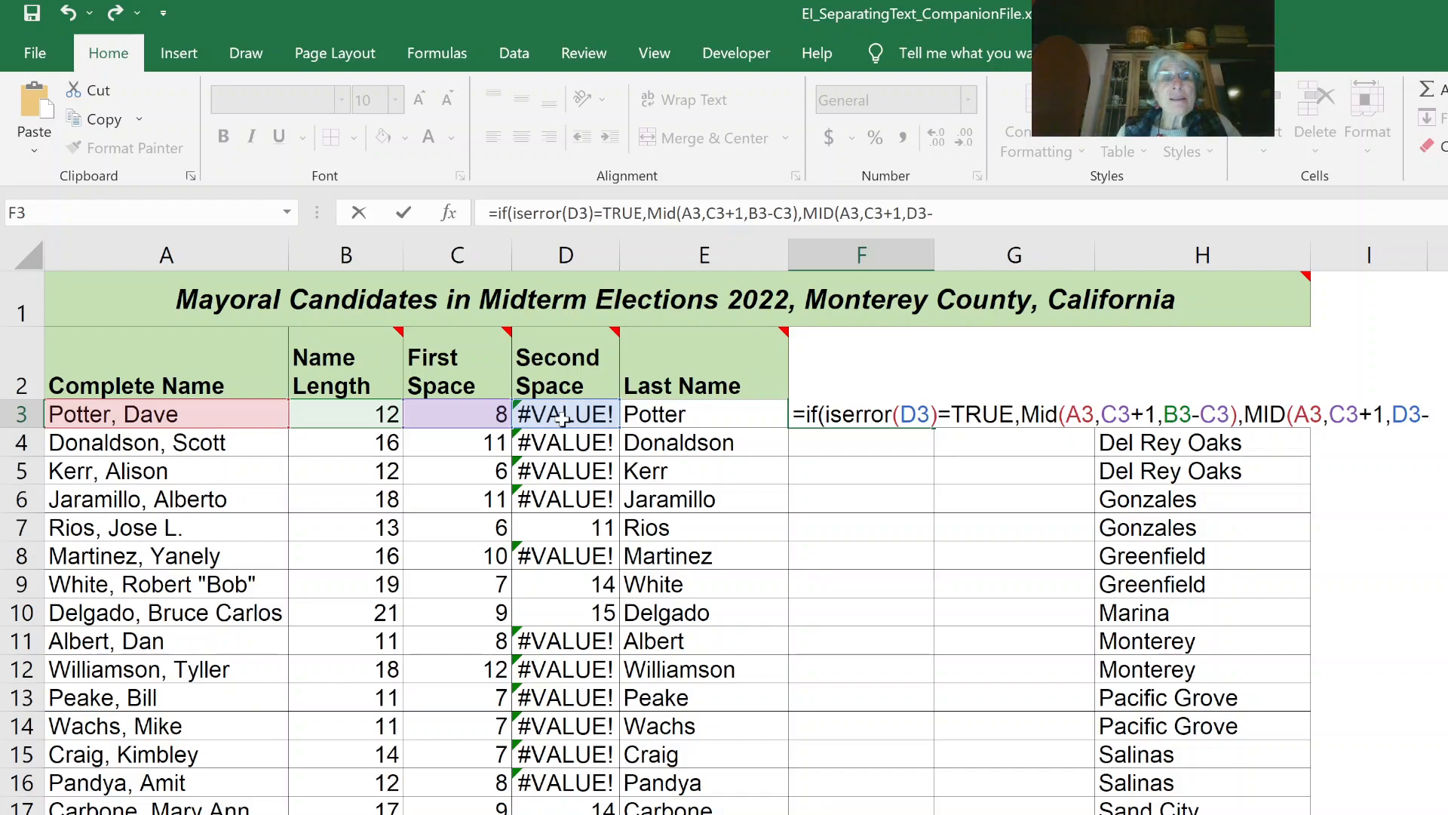
click(445, 410)
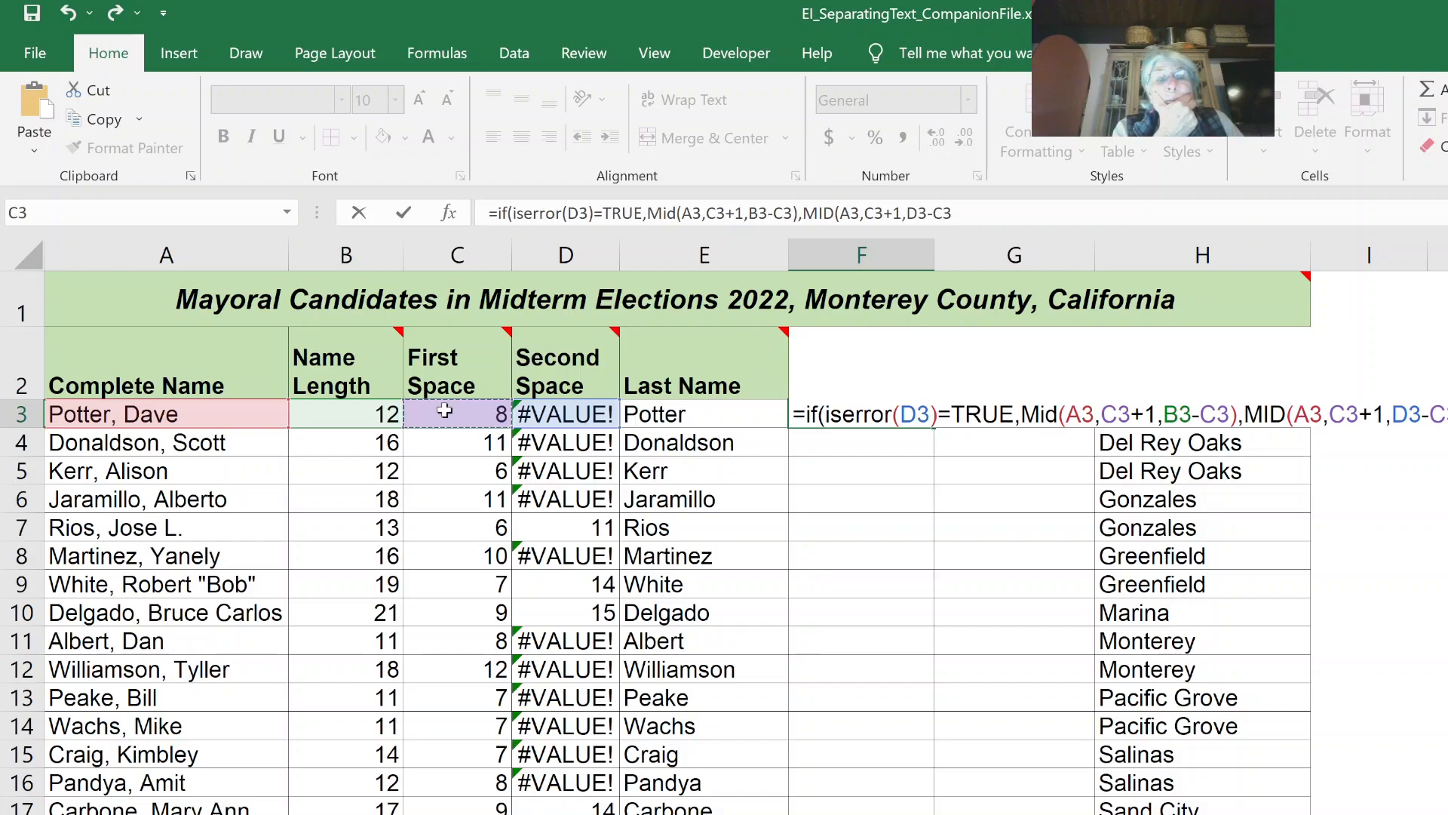
text(-1)
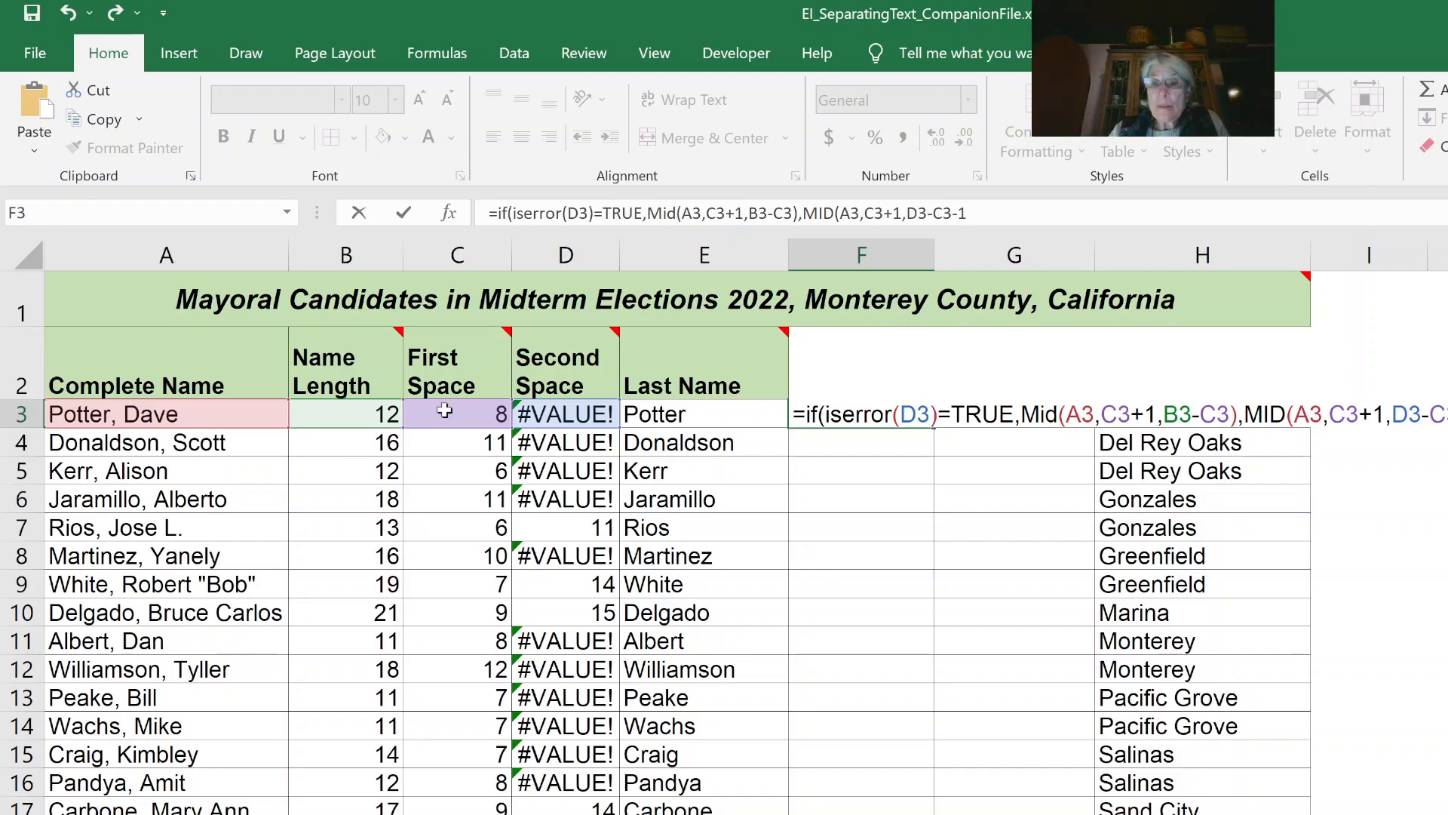
text())
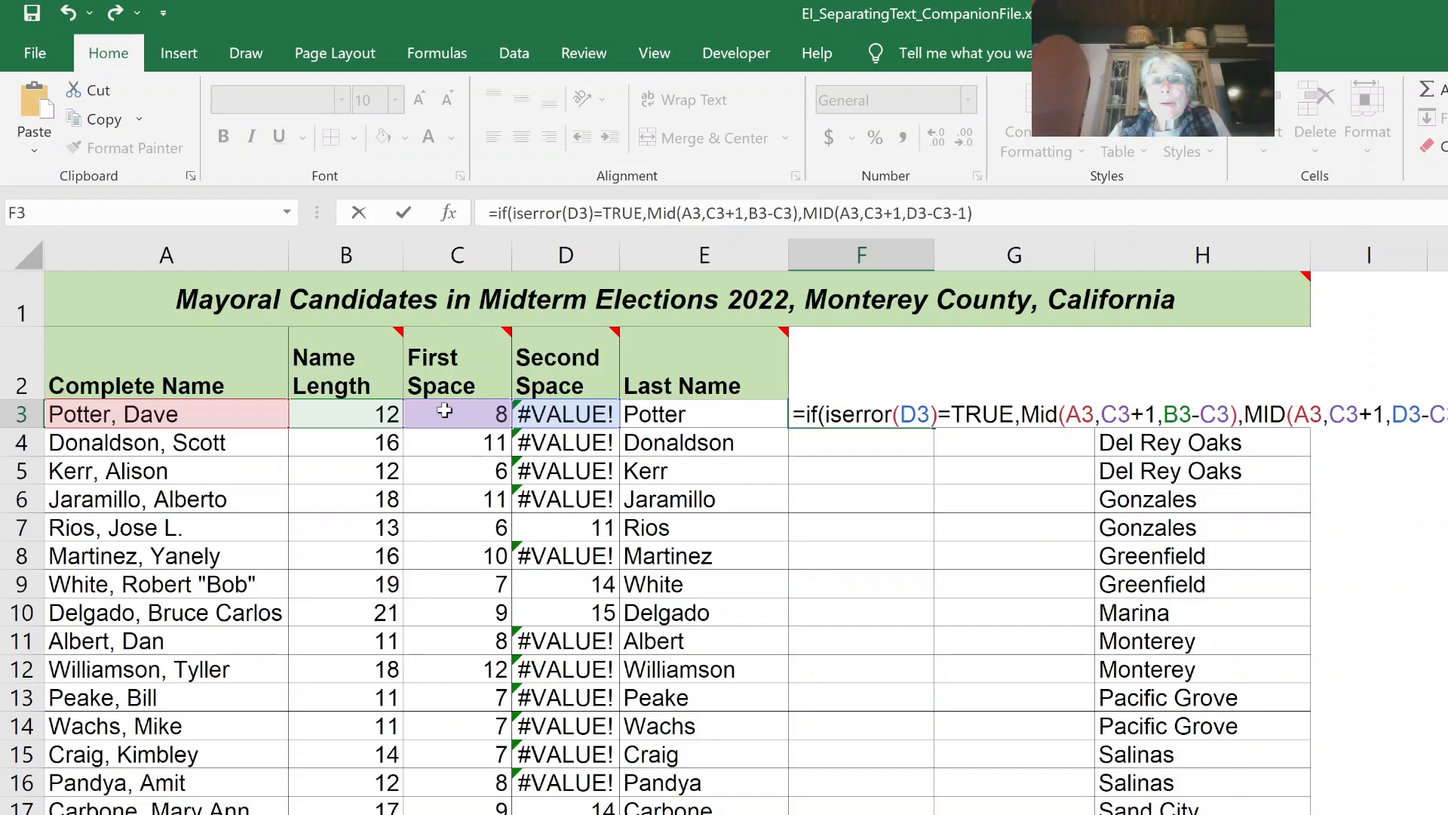
text())
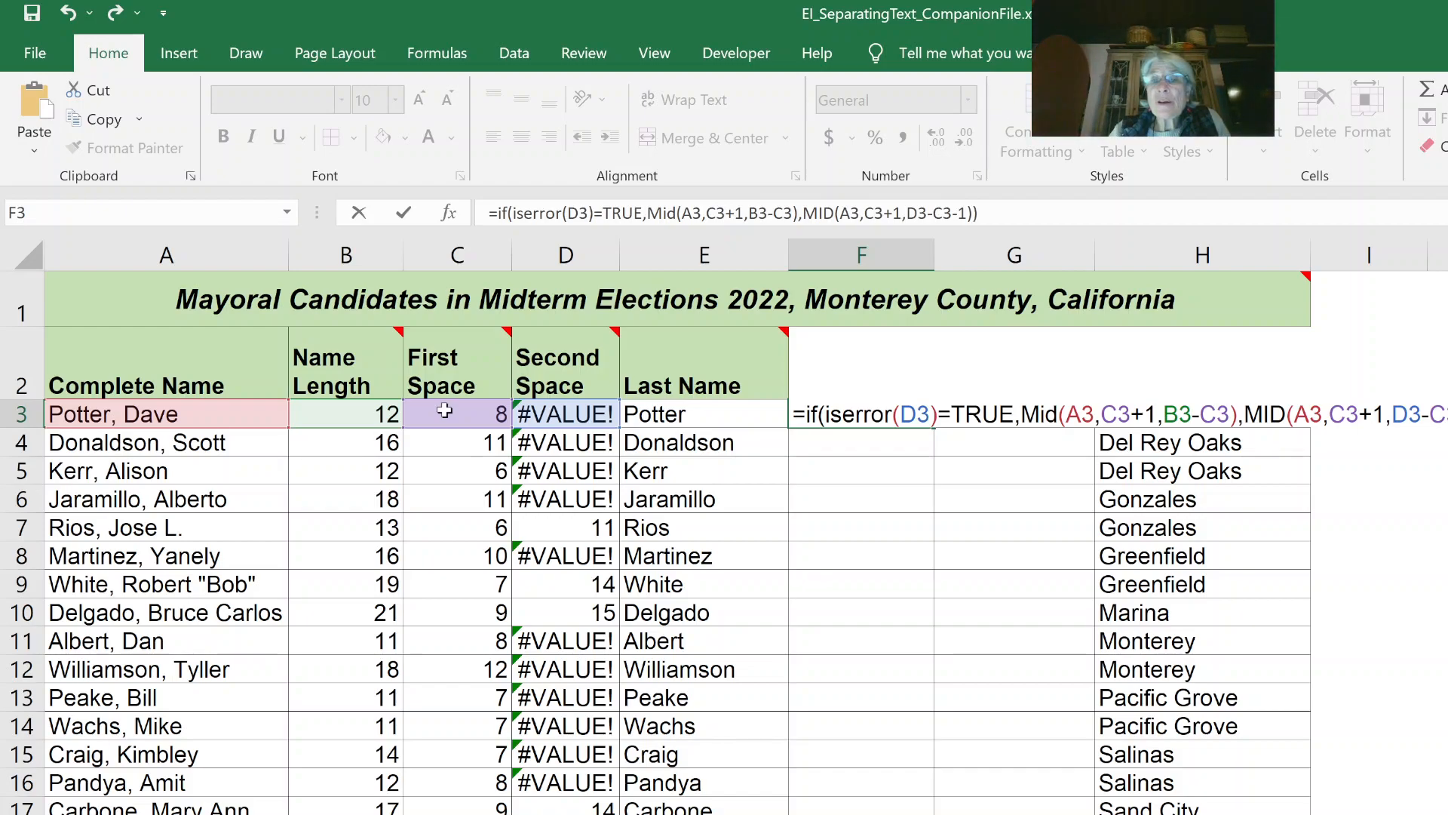
key(Return)
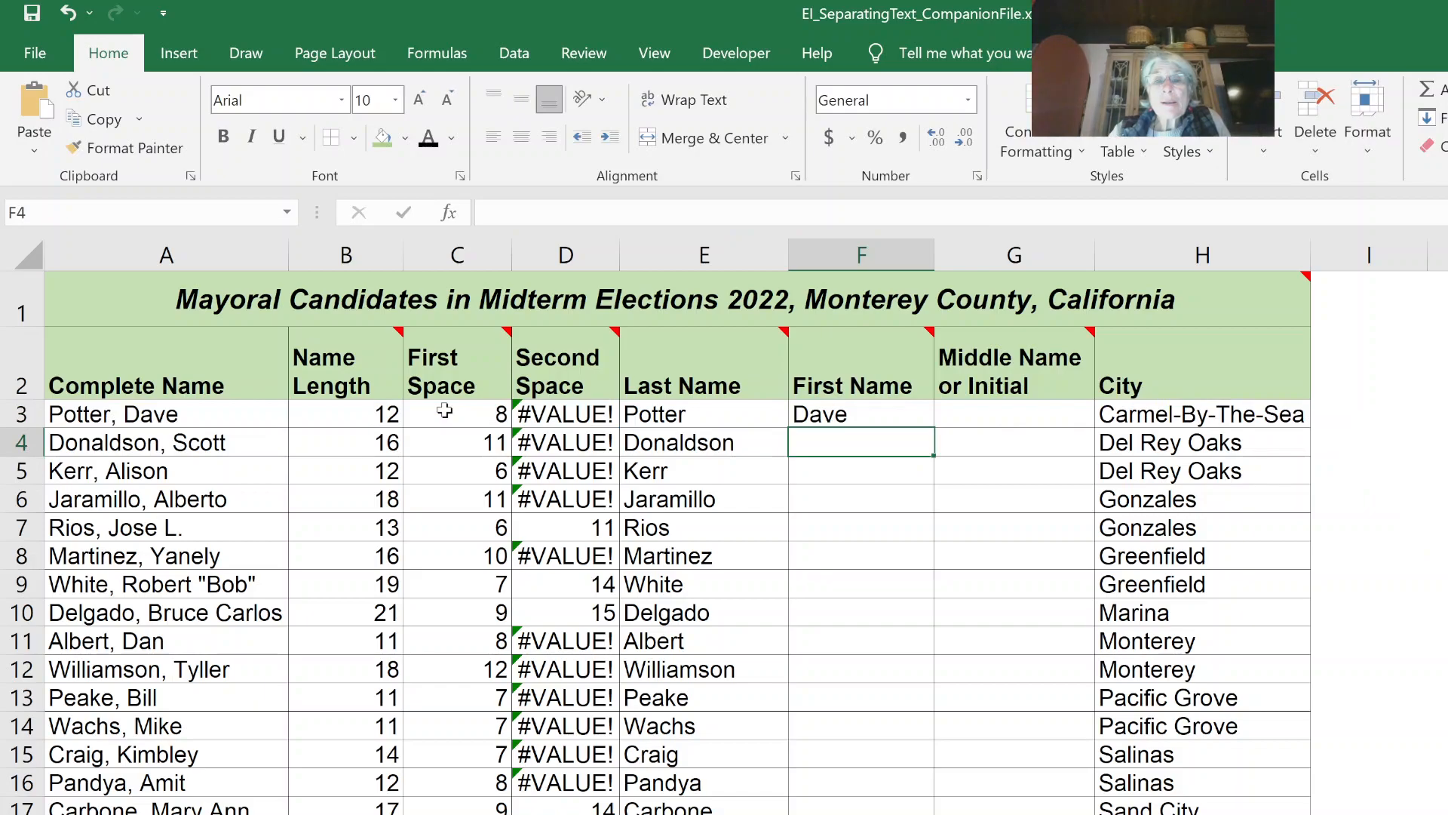
click(863, 413)
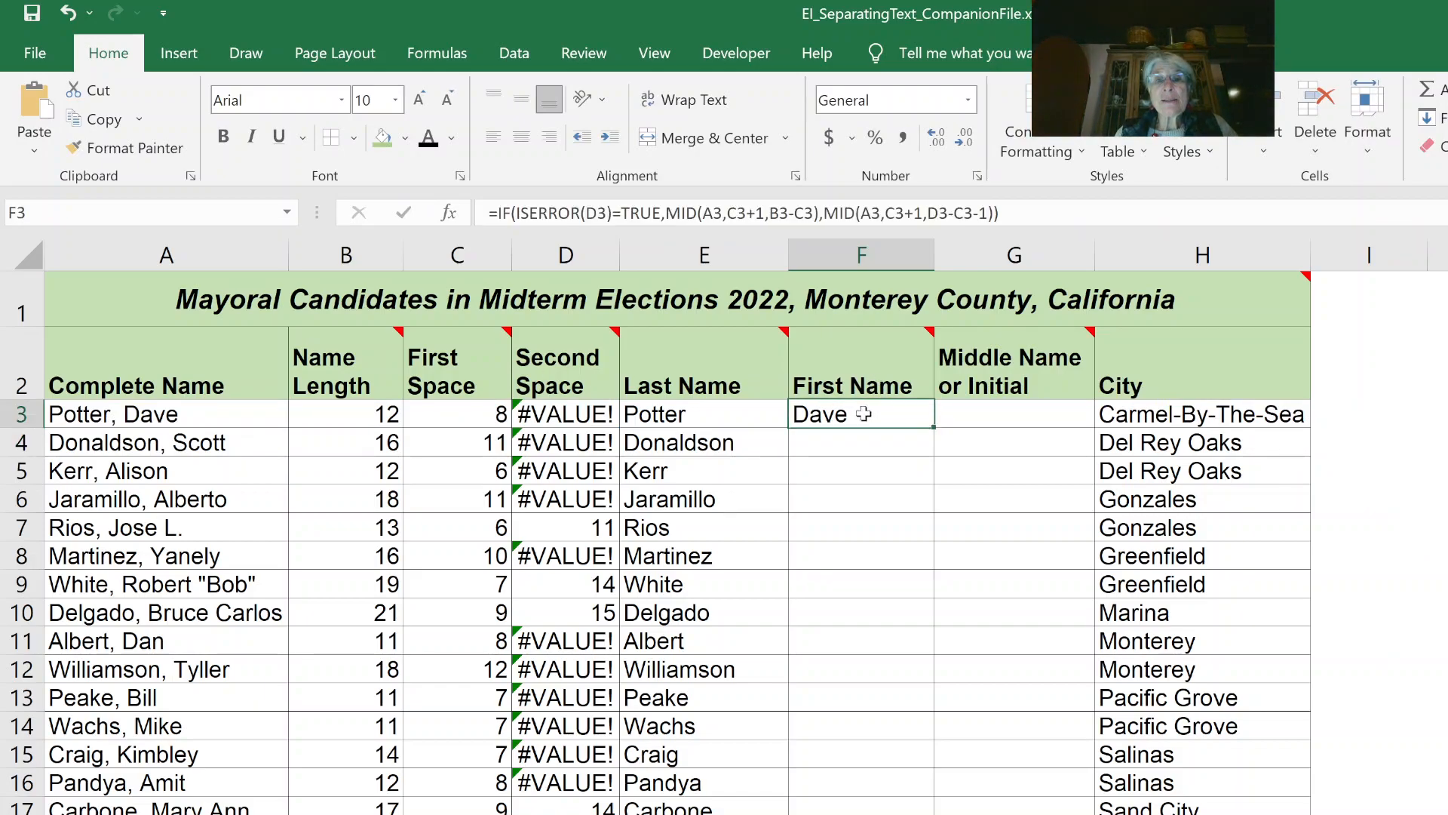
double_click(934, 429)
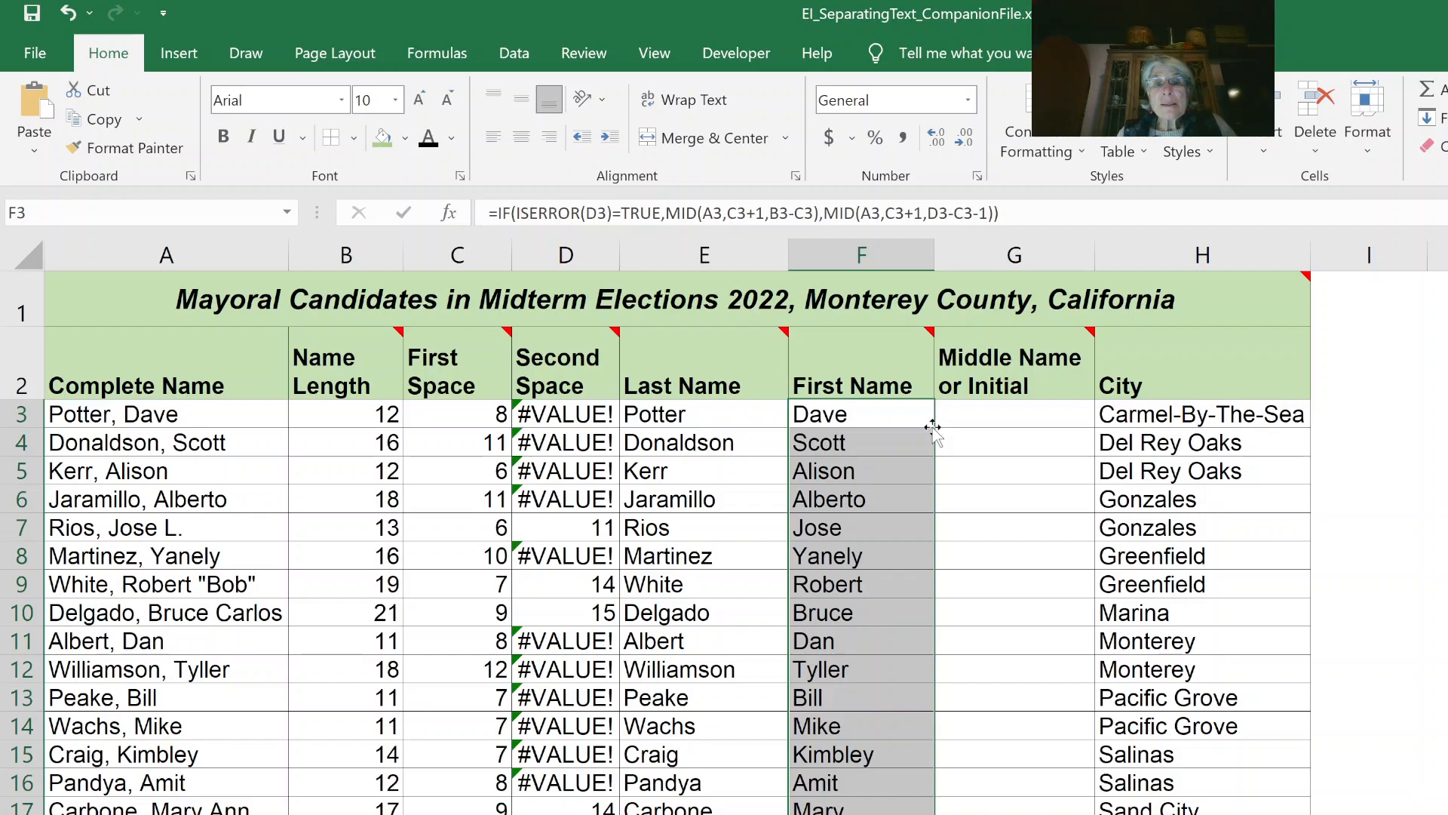
Begin the Middle Name or Initial formula in G3 with the condition =IF(ISERROR(D3)=TRUE
click(1008, 418)
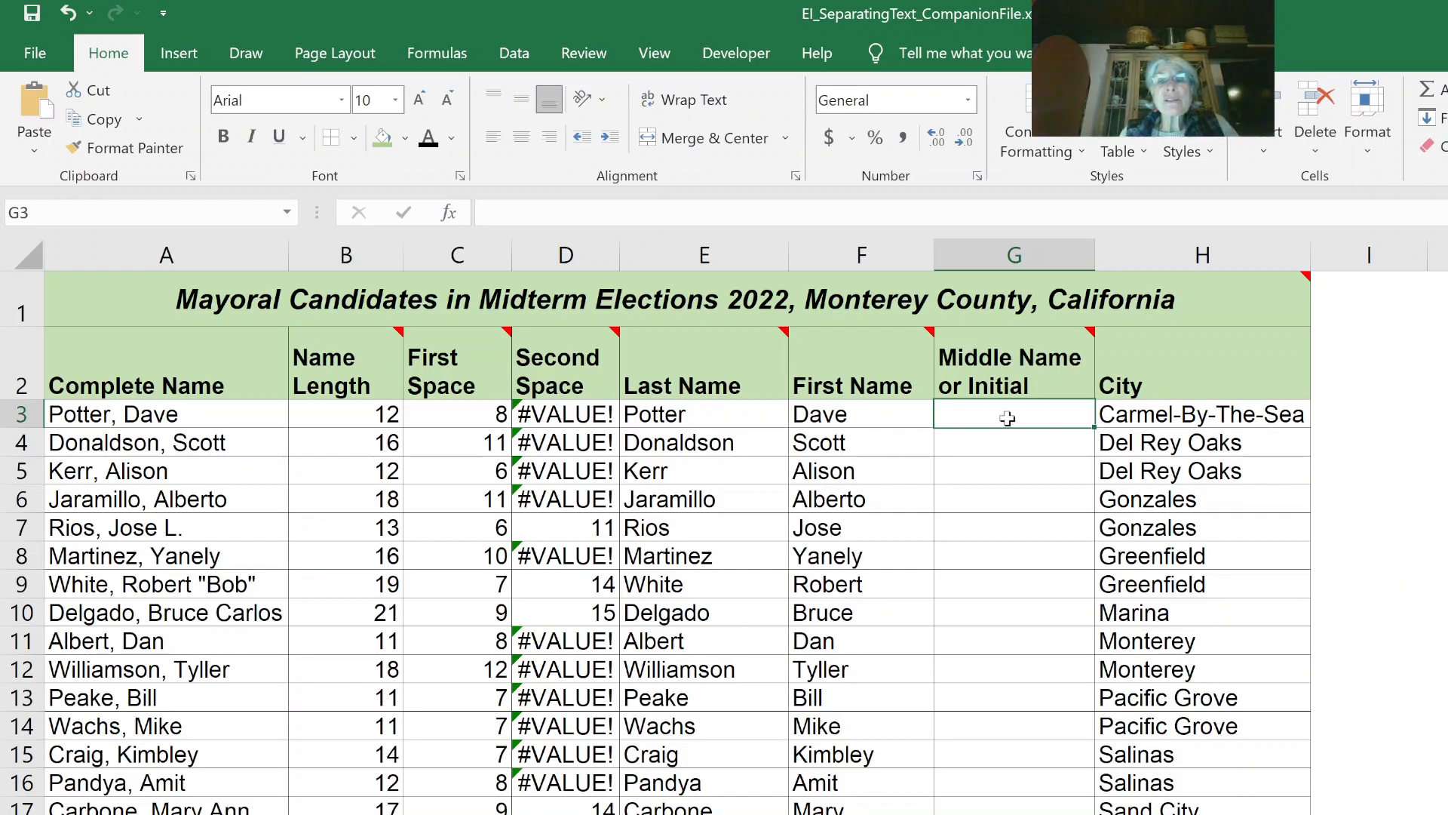
double_click(1008, 418)
text(=)
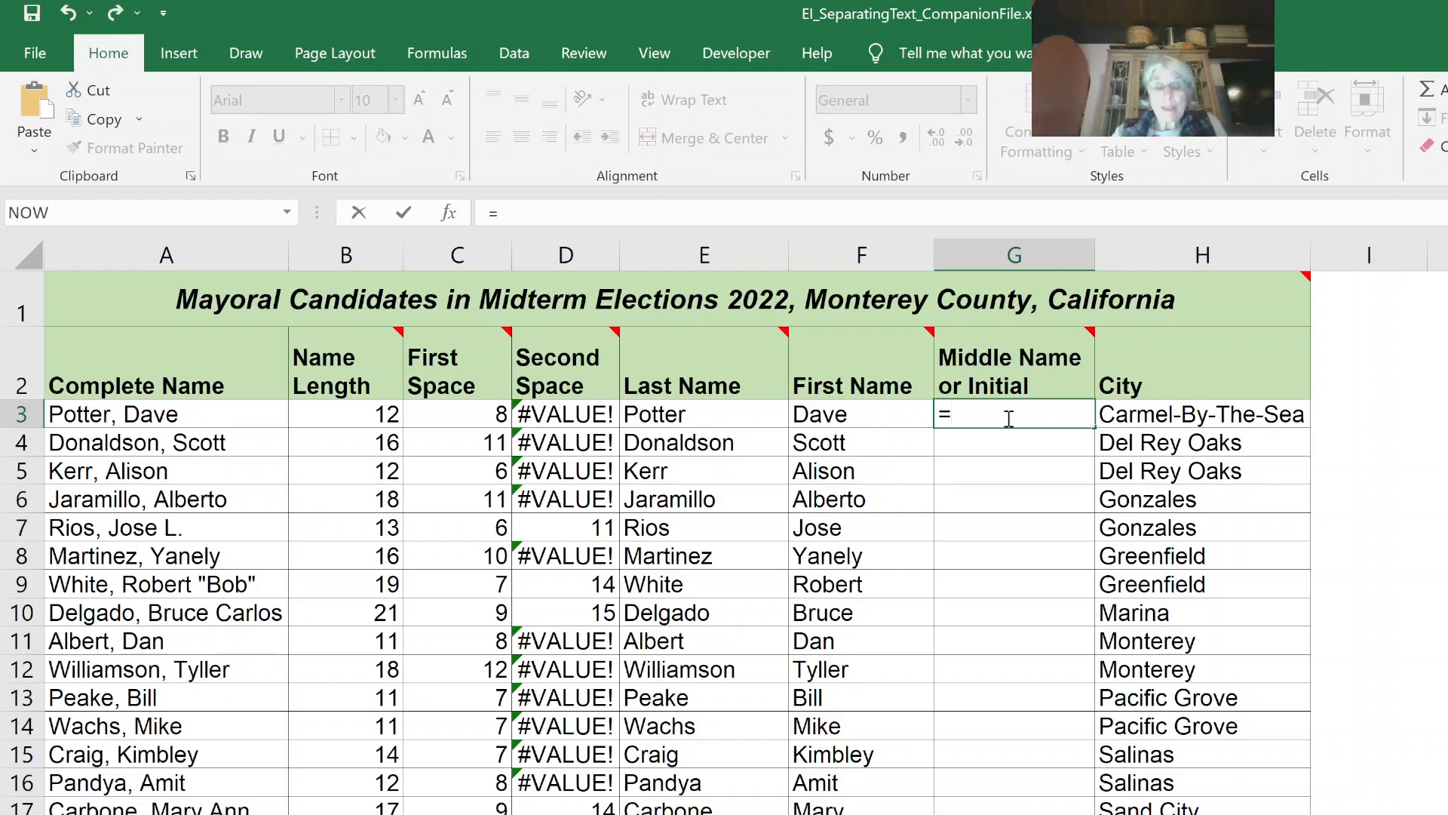
text(if()
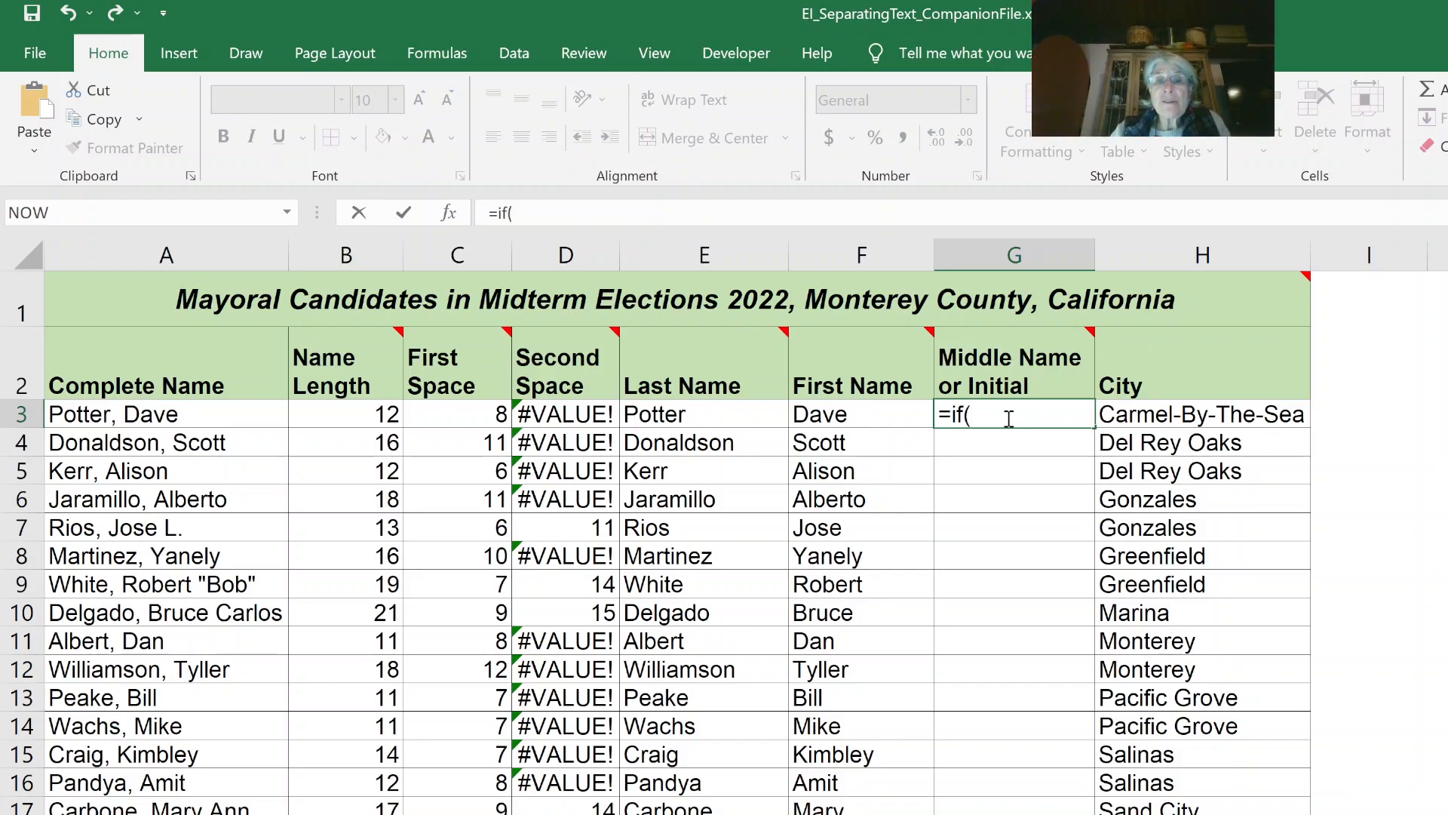
text(iserror)
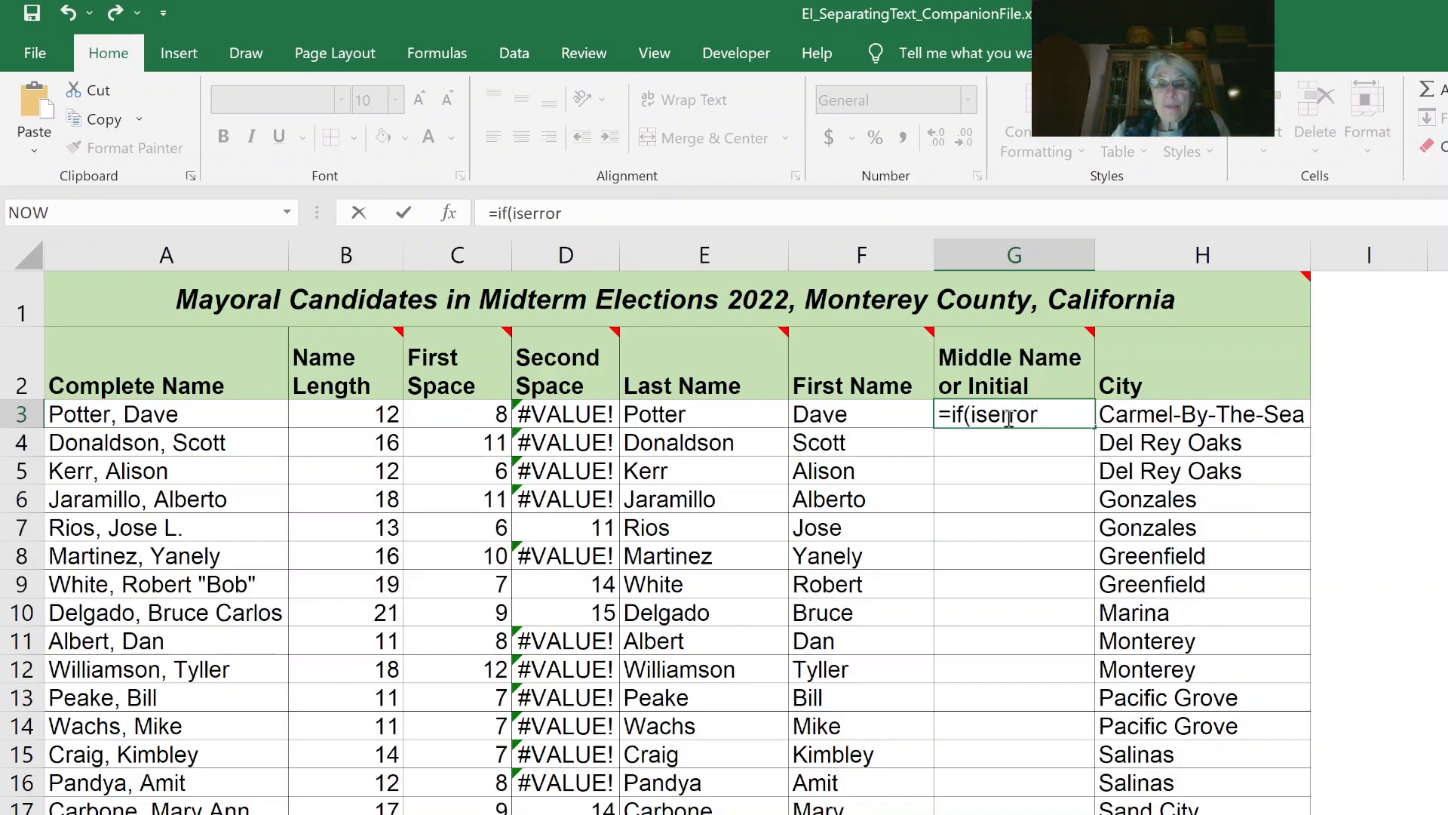
text(()
click(571, 414)
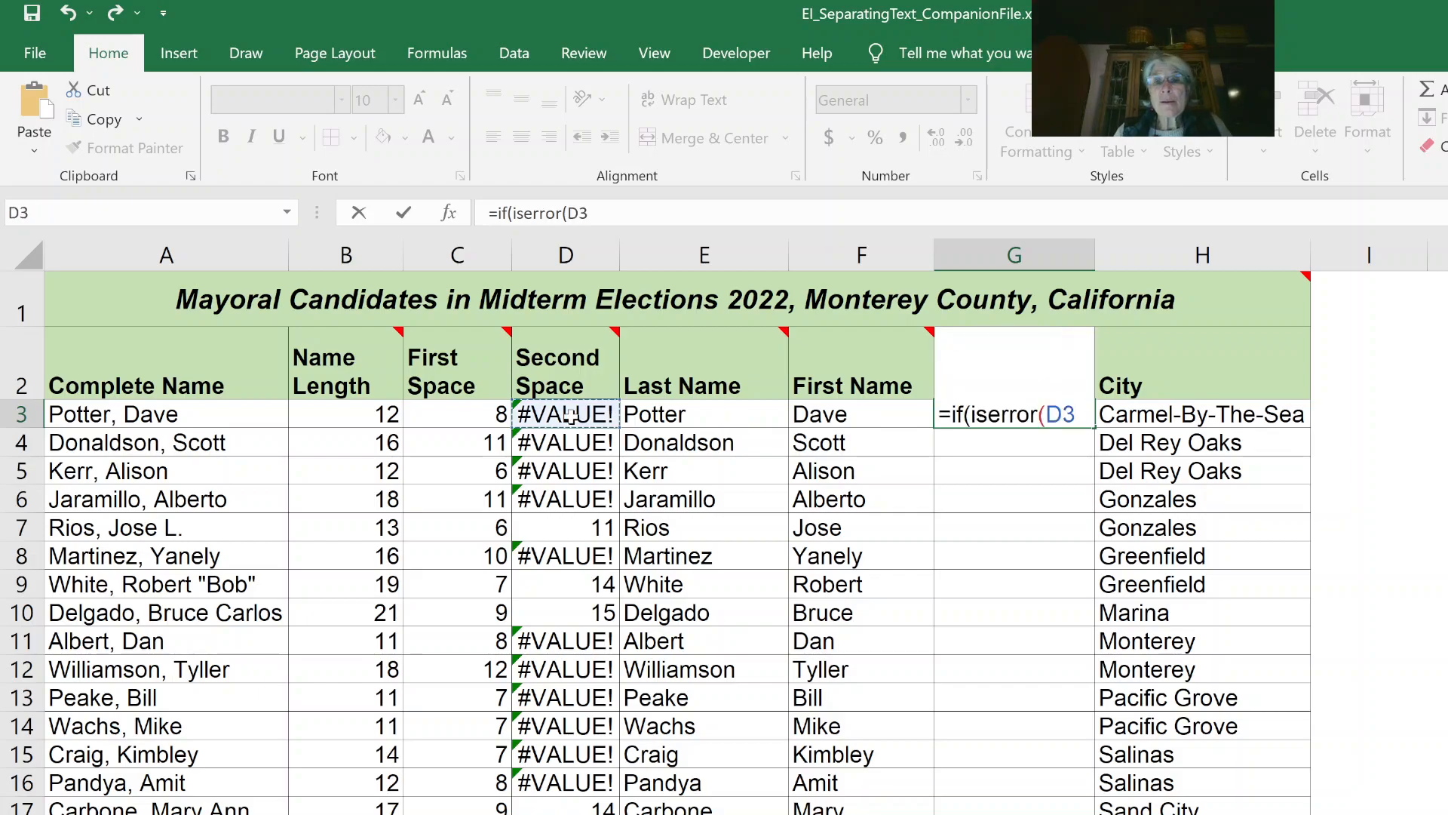
text(),)
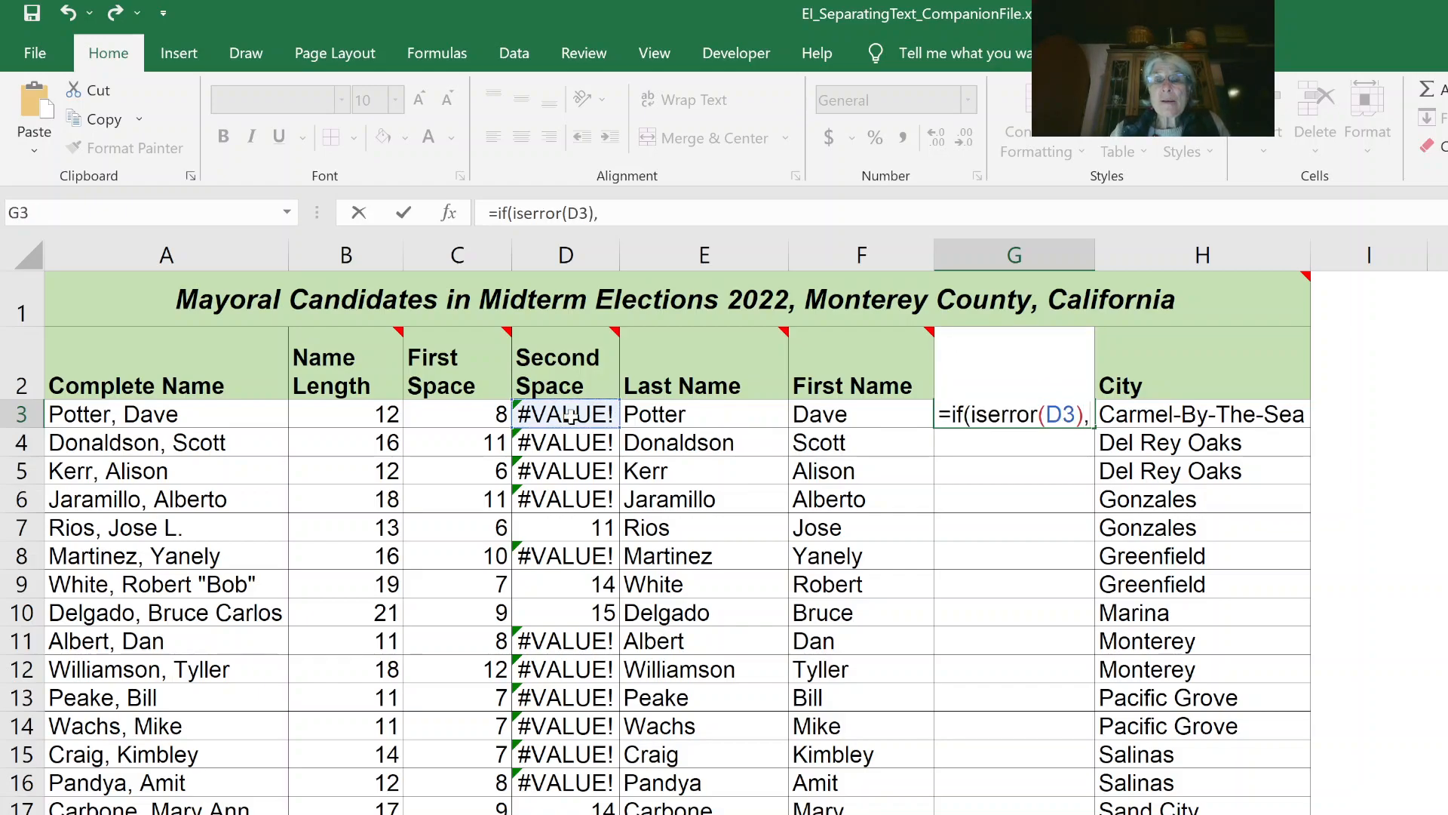
key(BackSpace)
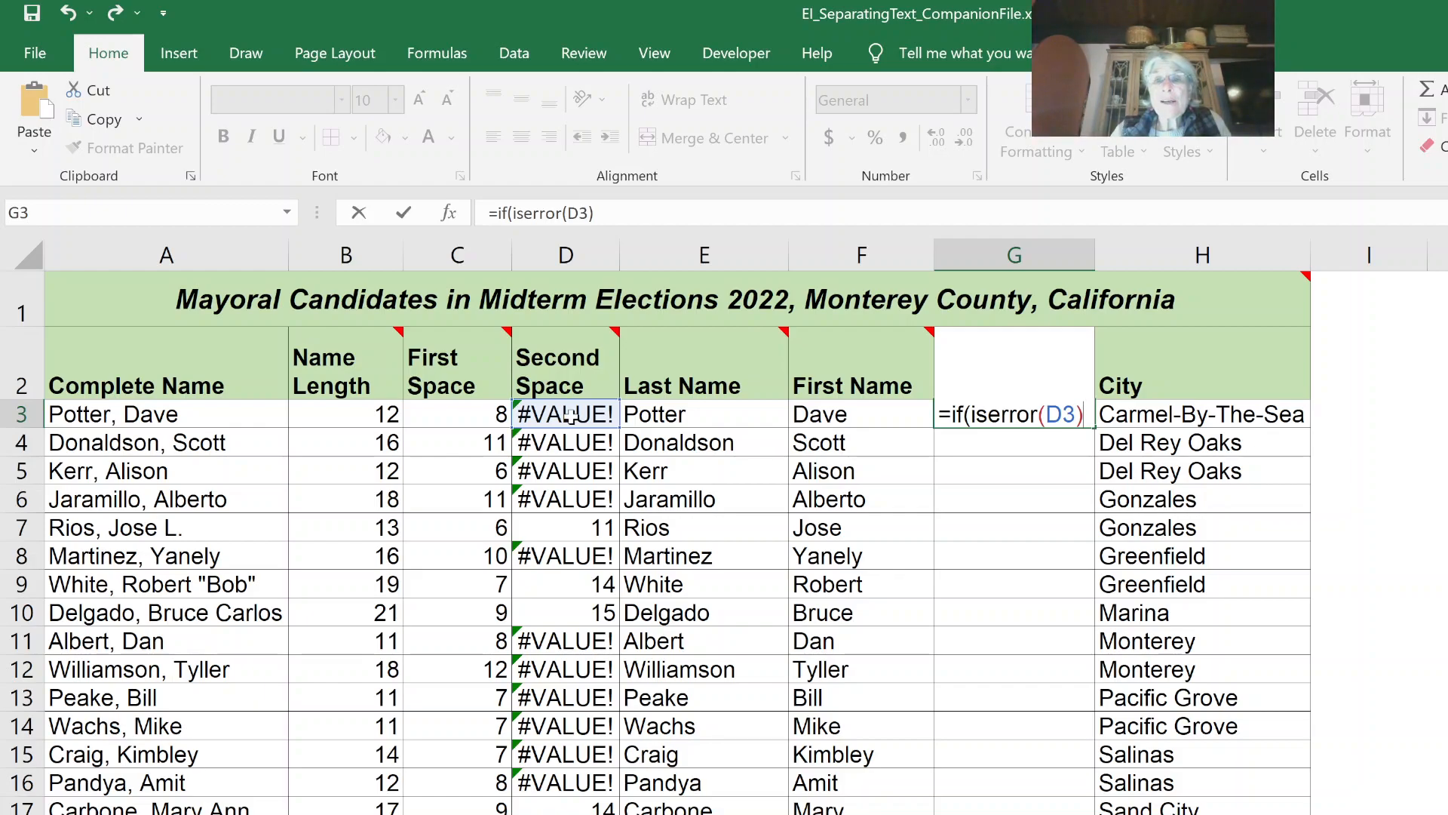
text(=)
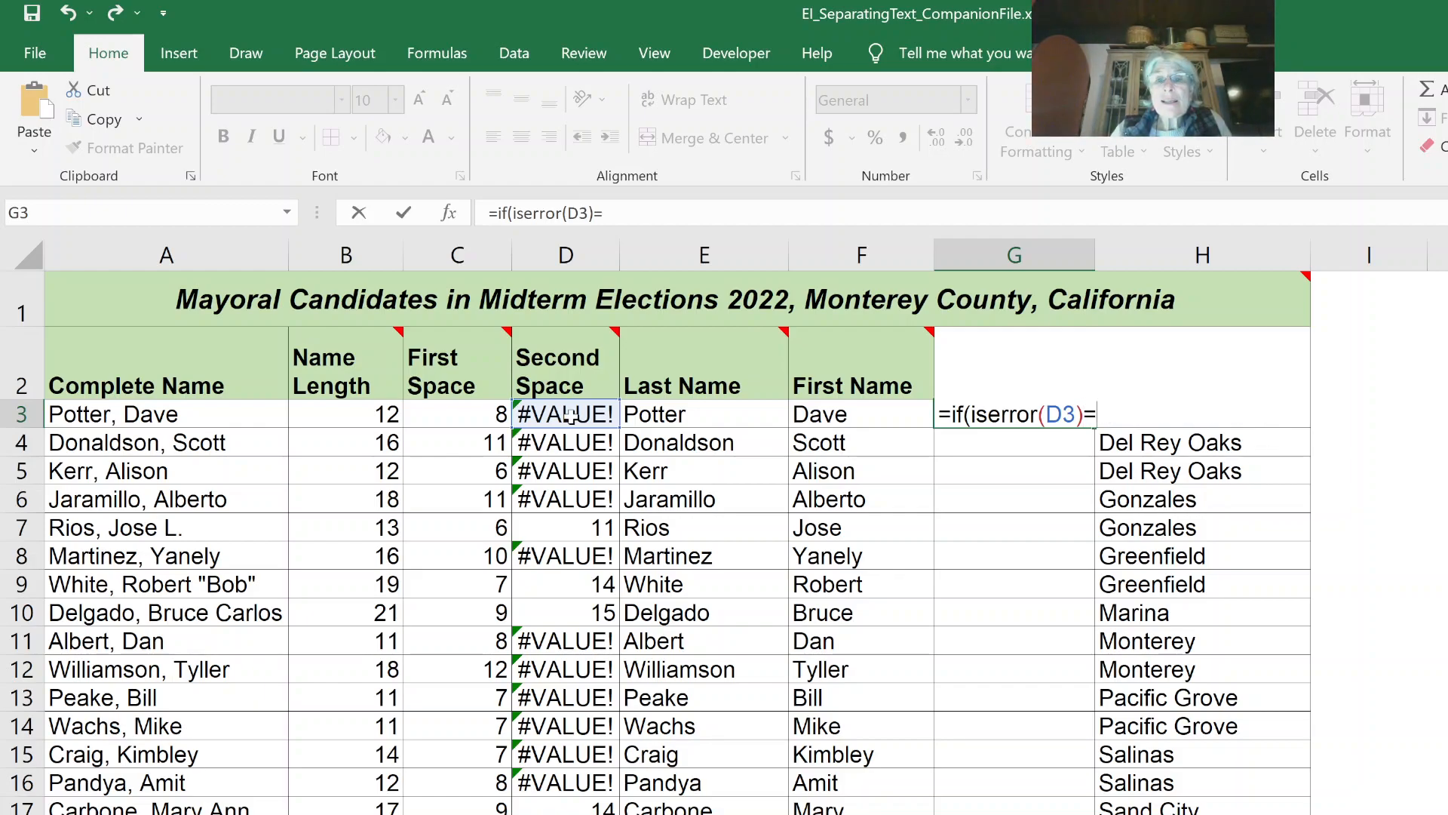
text(TR)
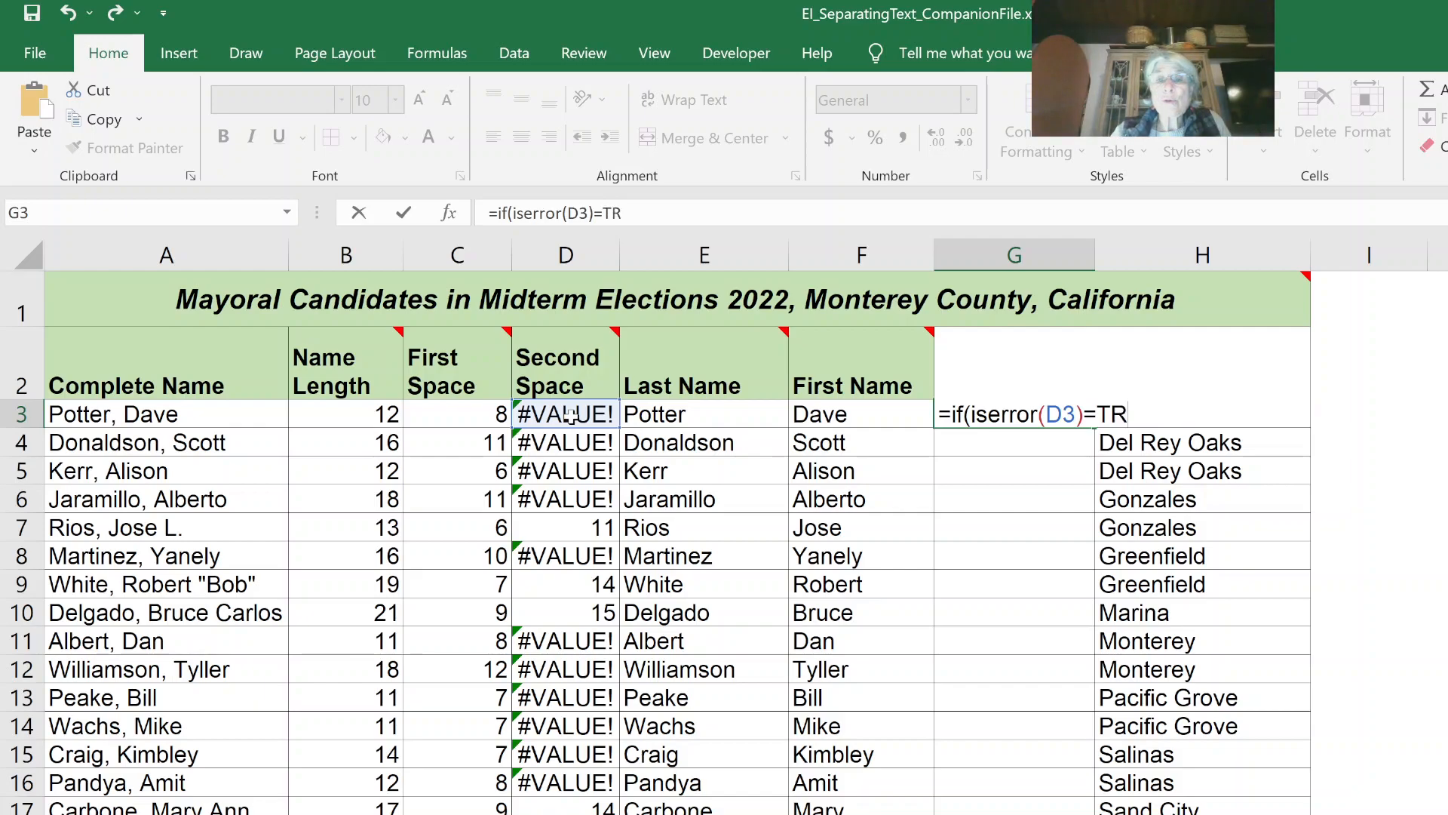
text(UE,)
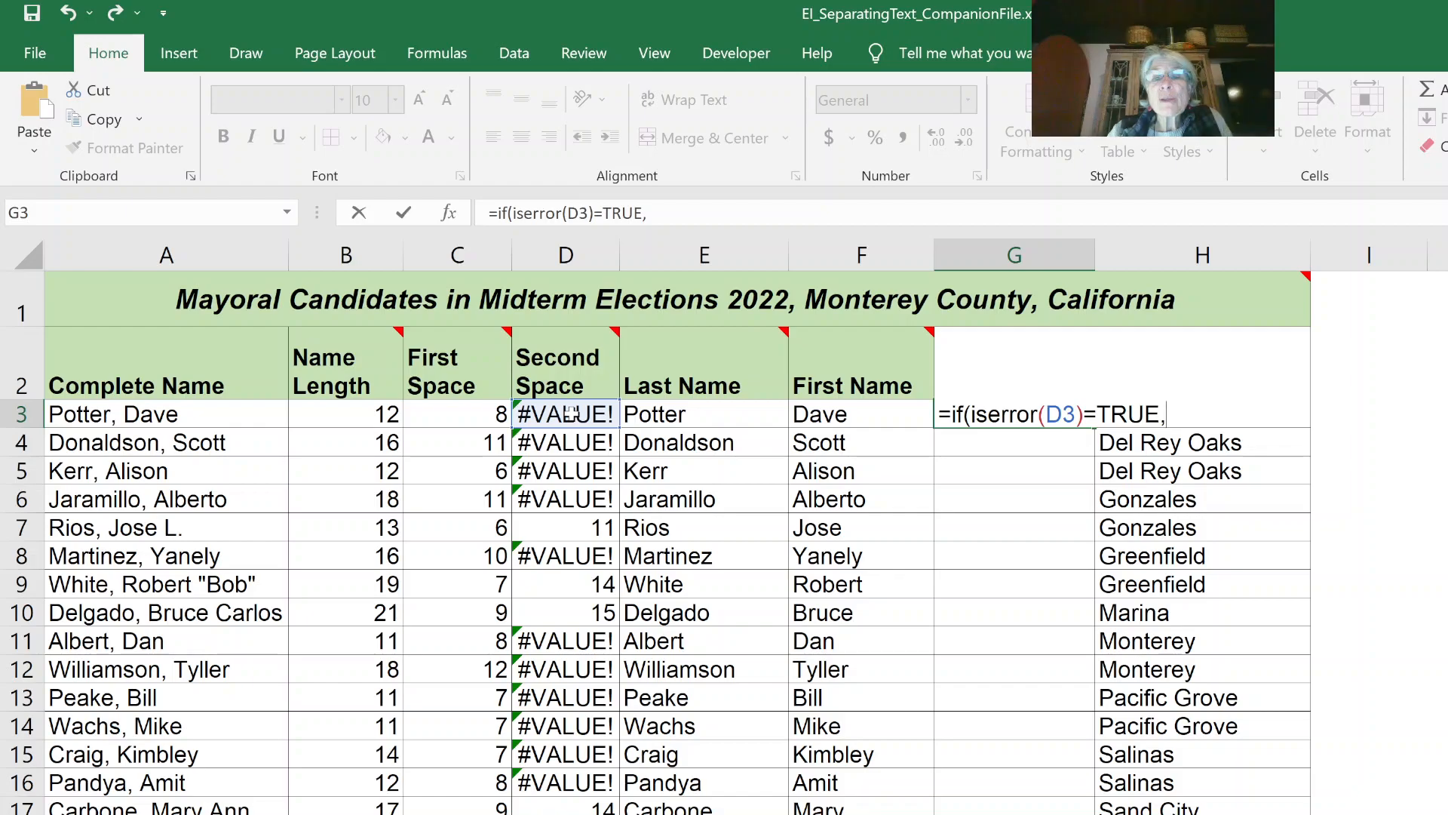
Complete the G3 formula with "" if true and RIGHT(A3,B3-D3) if false, and fill it down the Middle Name or Initial column
text("")
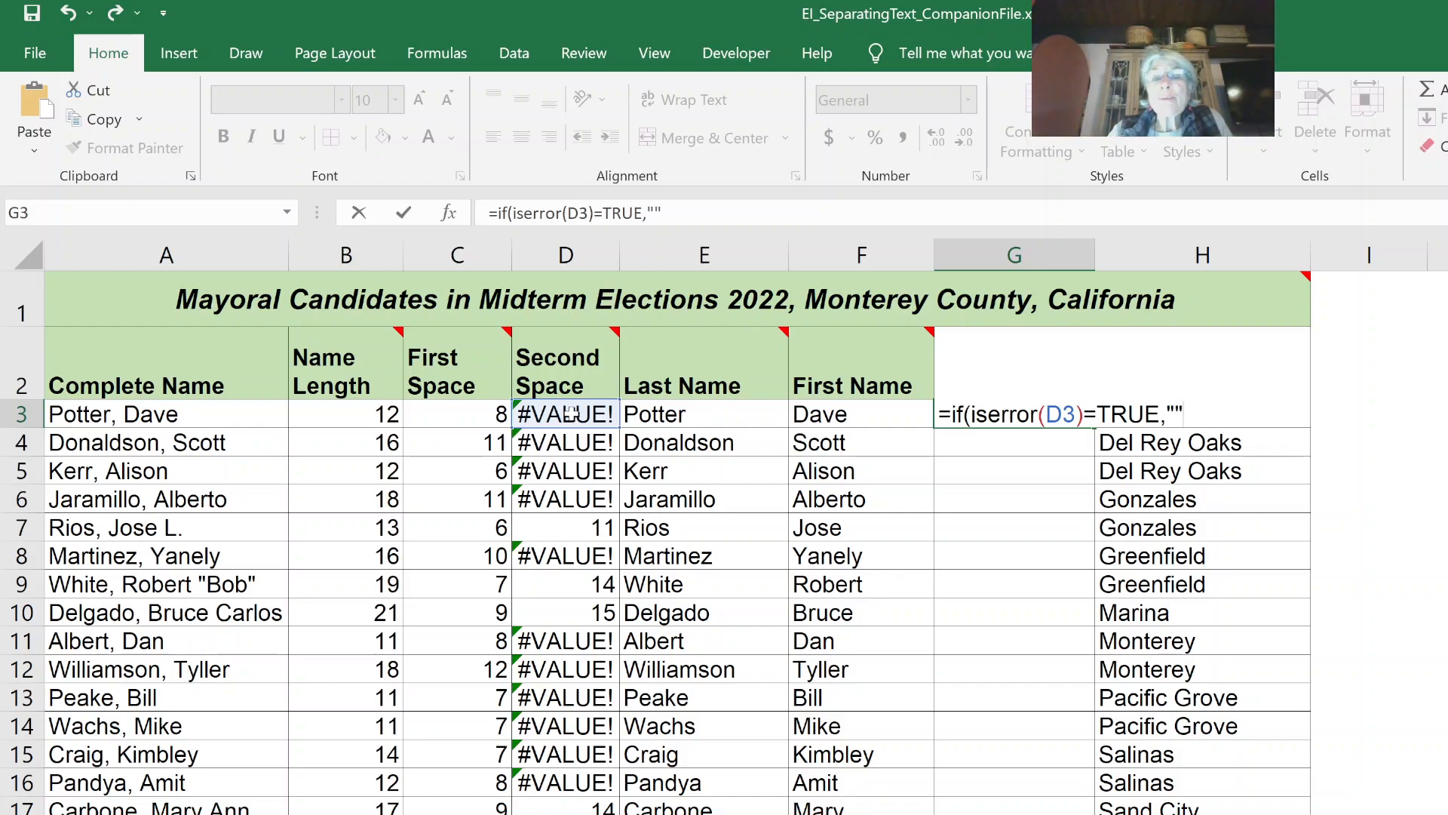
text(,Right()
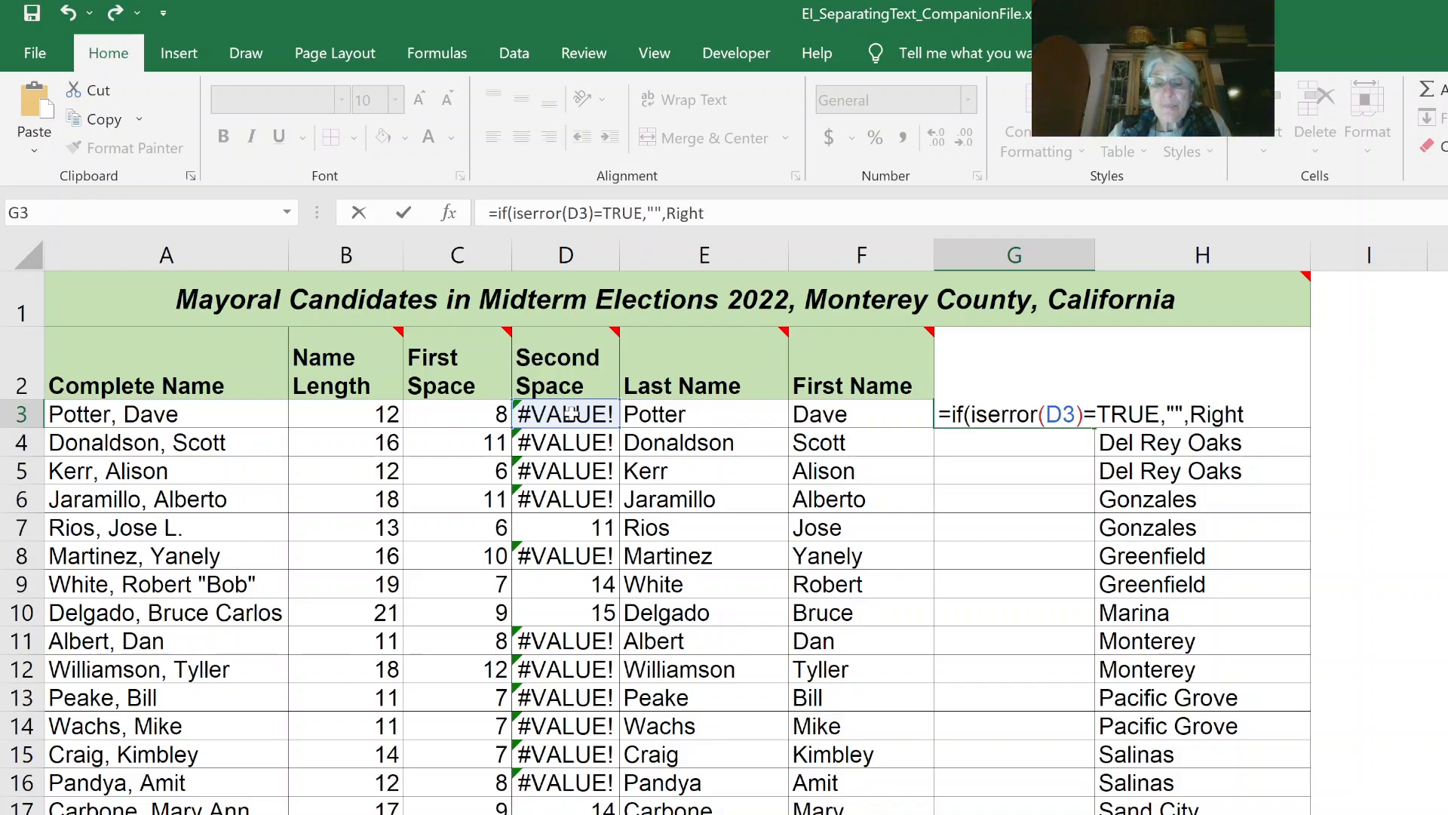
click(168, 415)
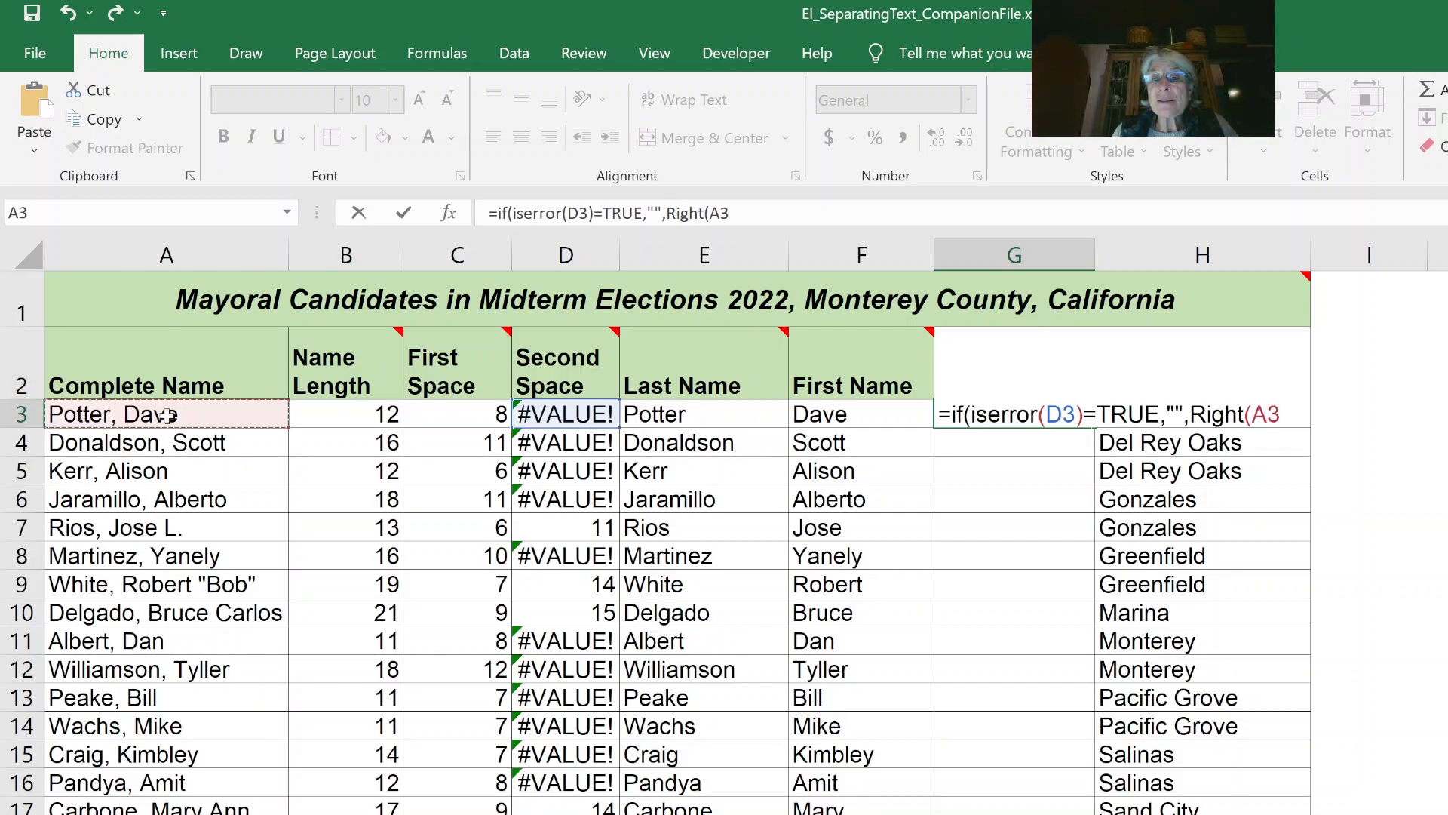
text(,)
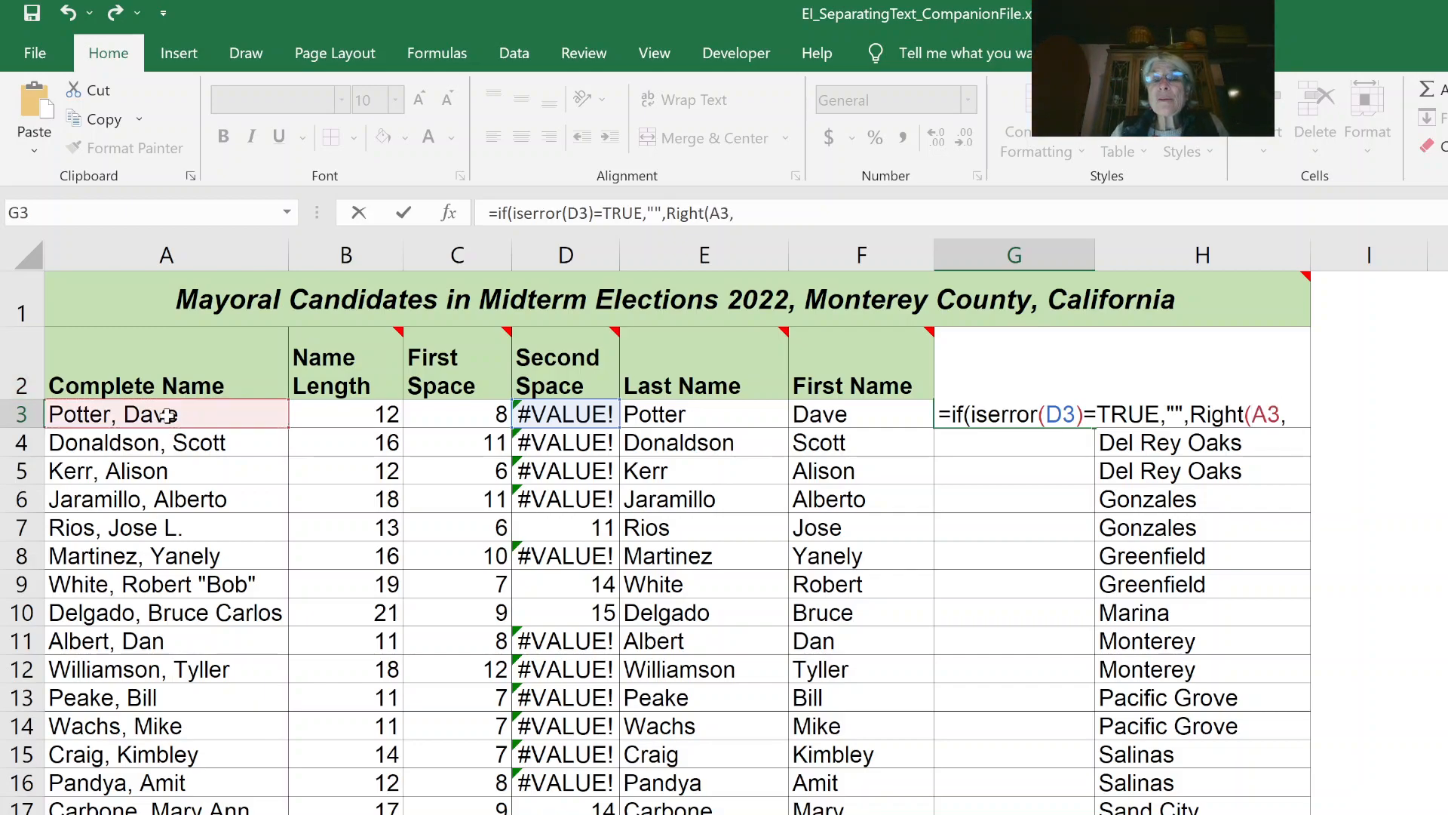
click(345, 410)
text(-)
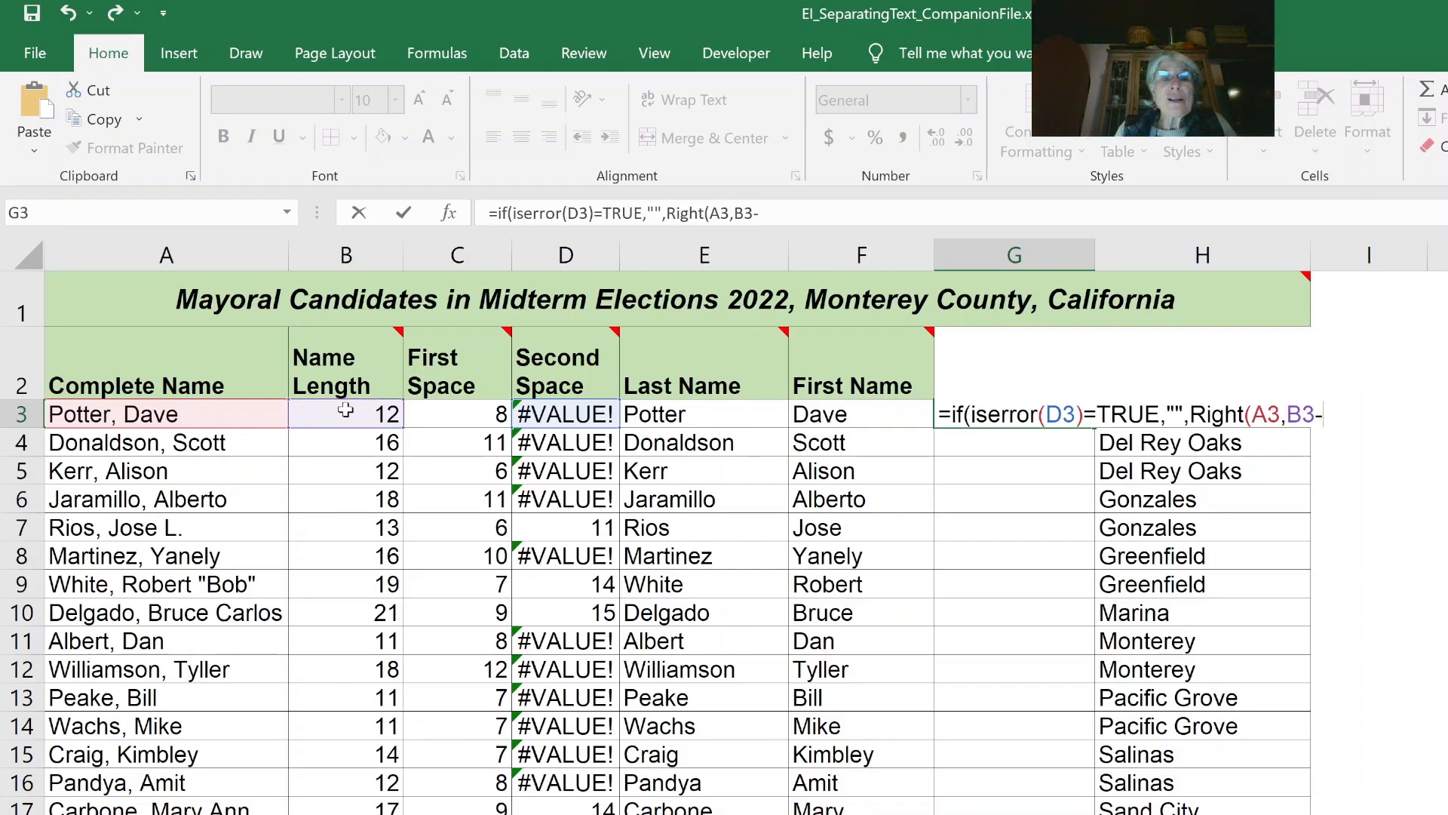
click(556, 416)
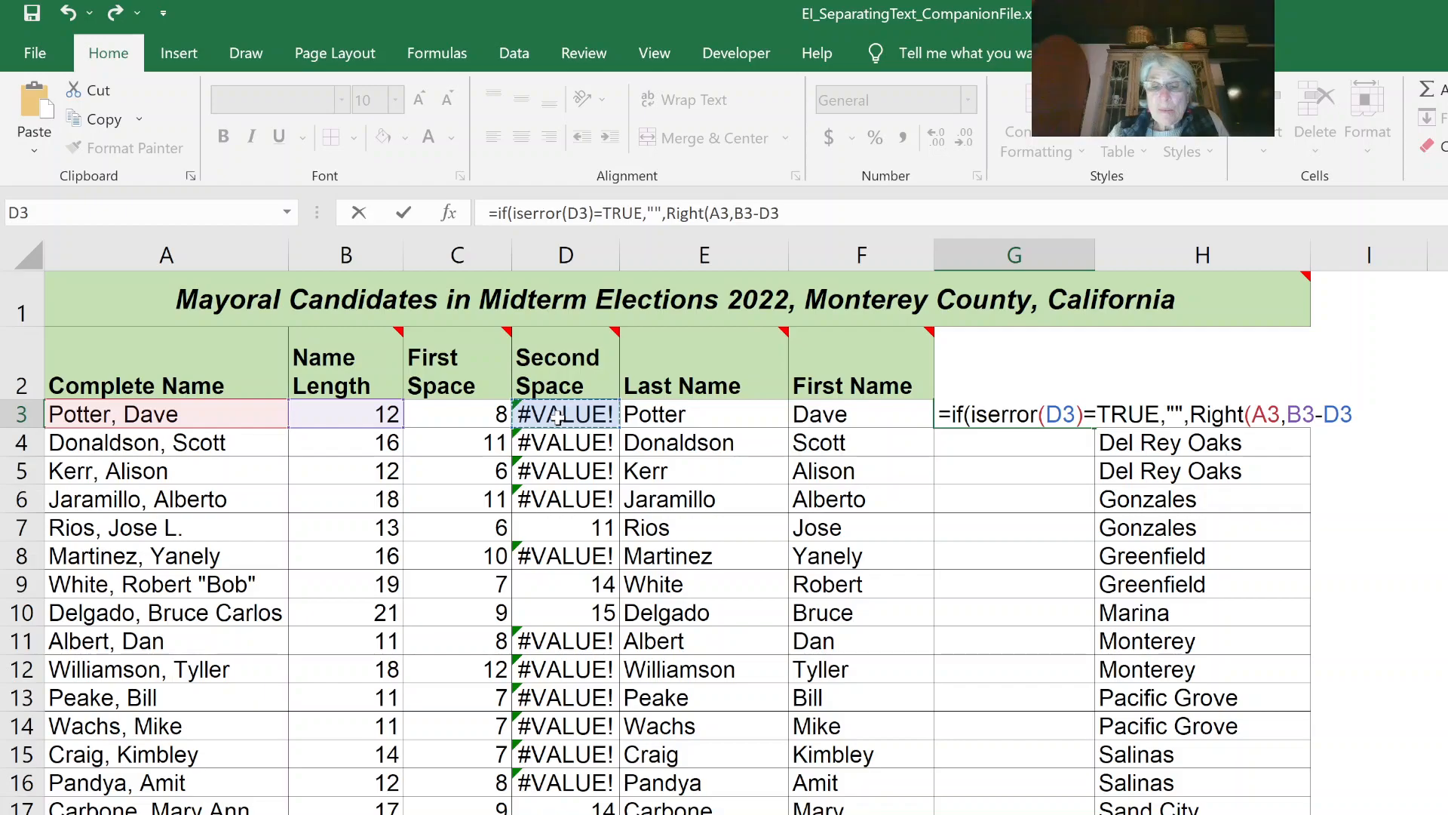
text())
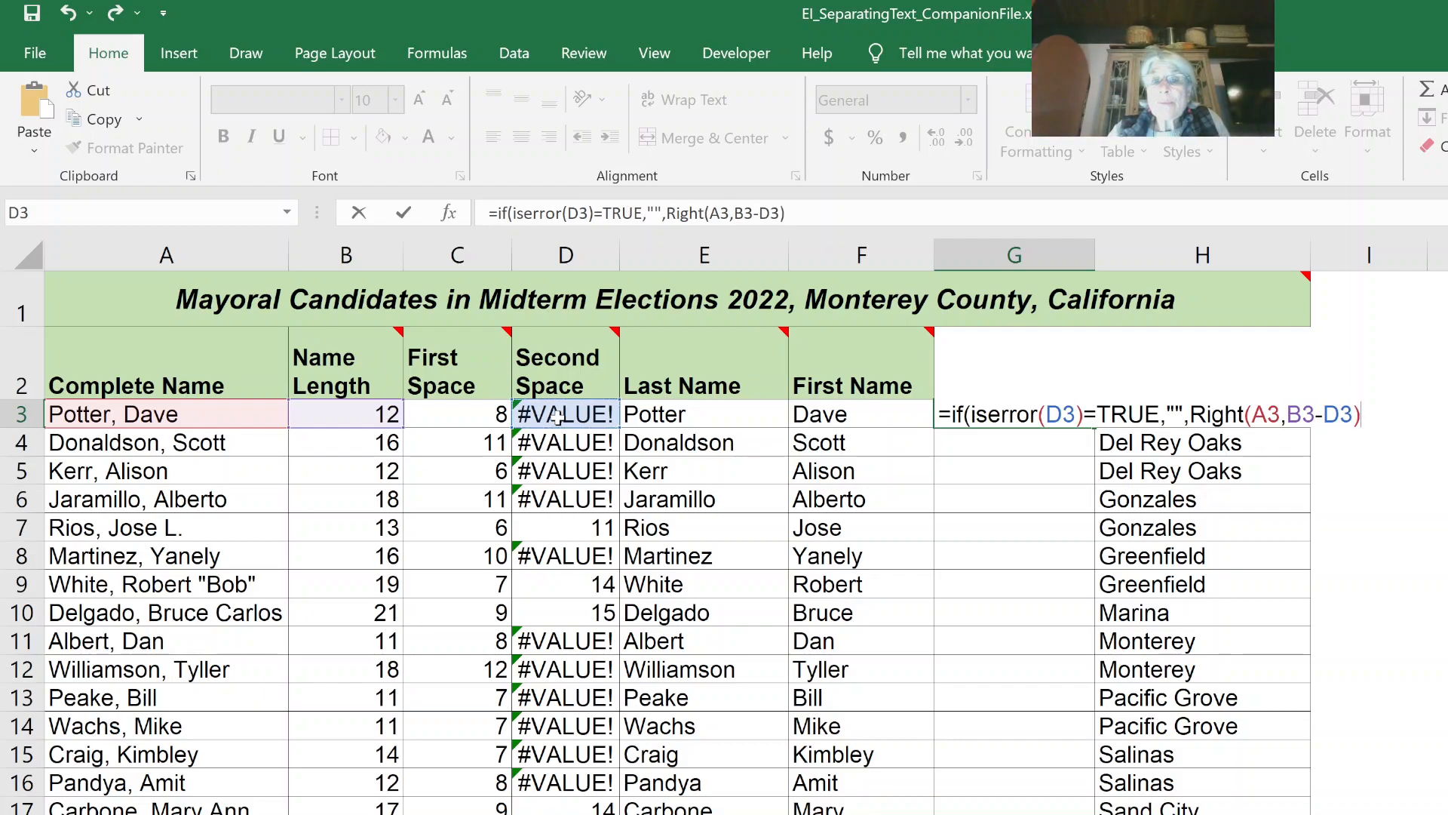
text())
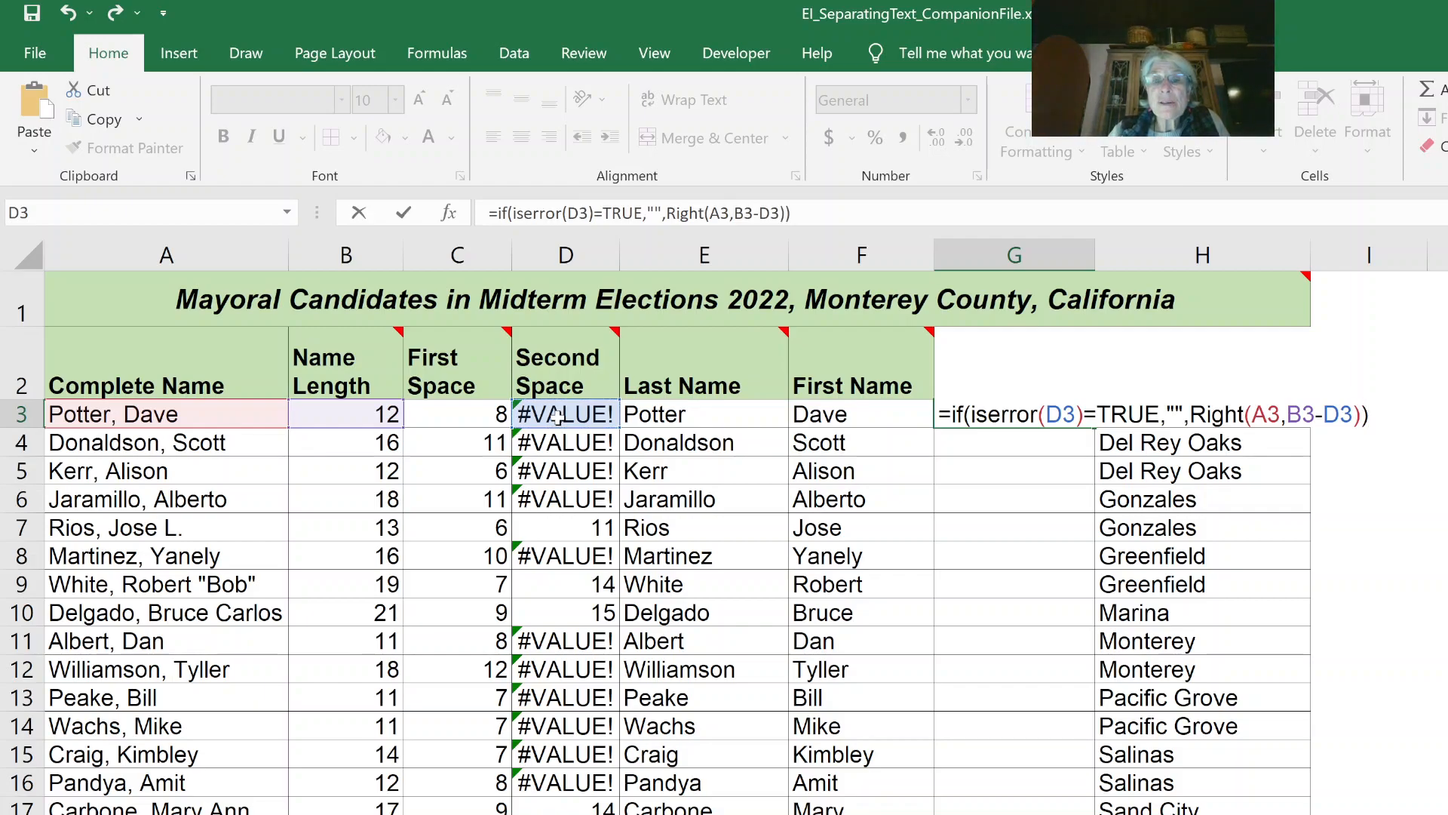
key(Return)
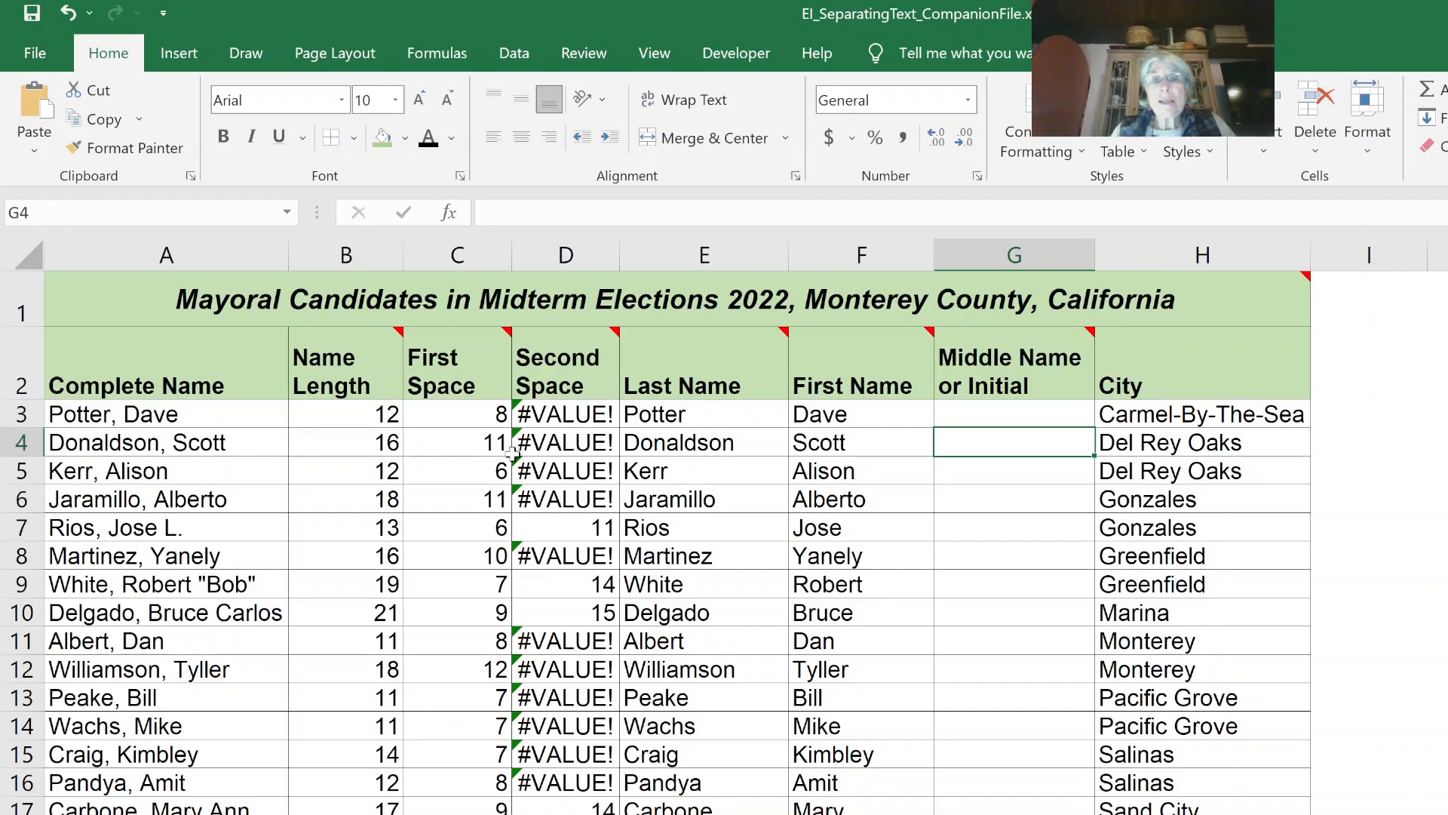
click(983, 415)
double_click(1094, 429)
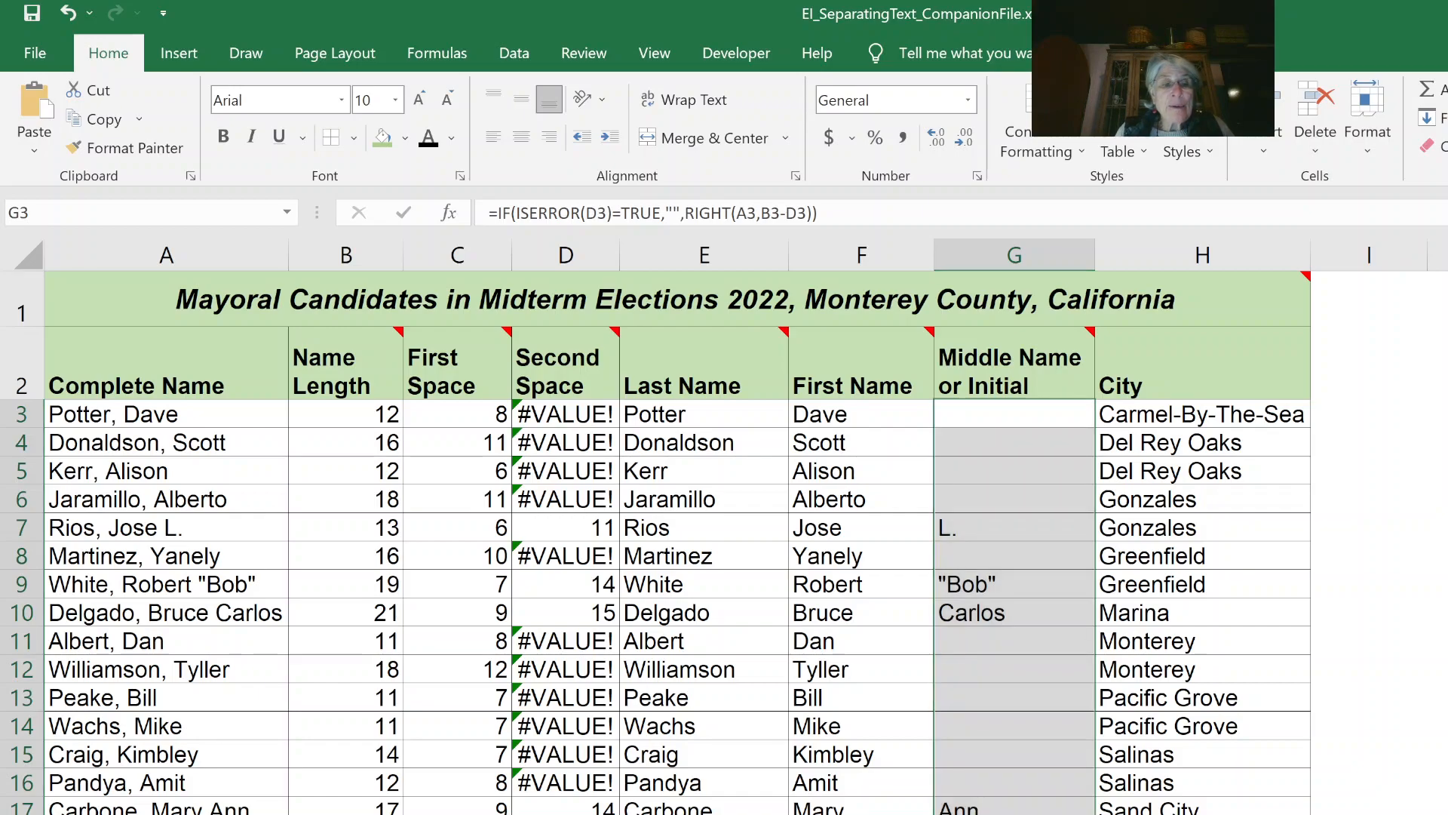
Return to the module's introduction sheet and open the linked worksheet defining the functions used to separate text
key(ctrl+Page_Up)
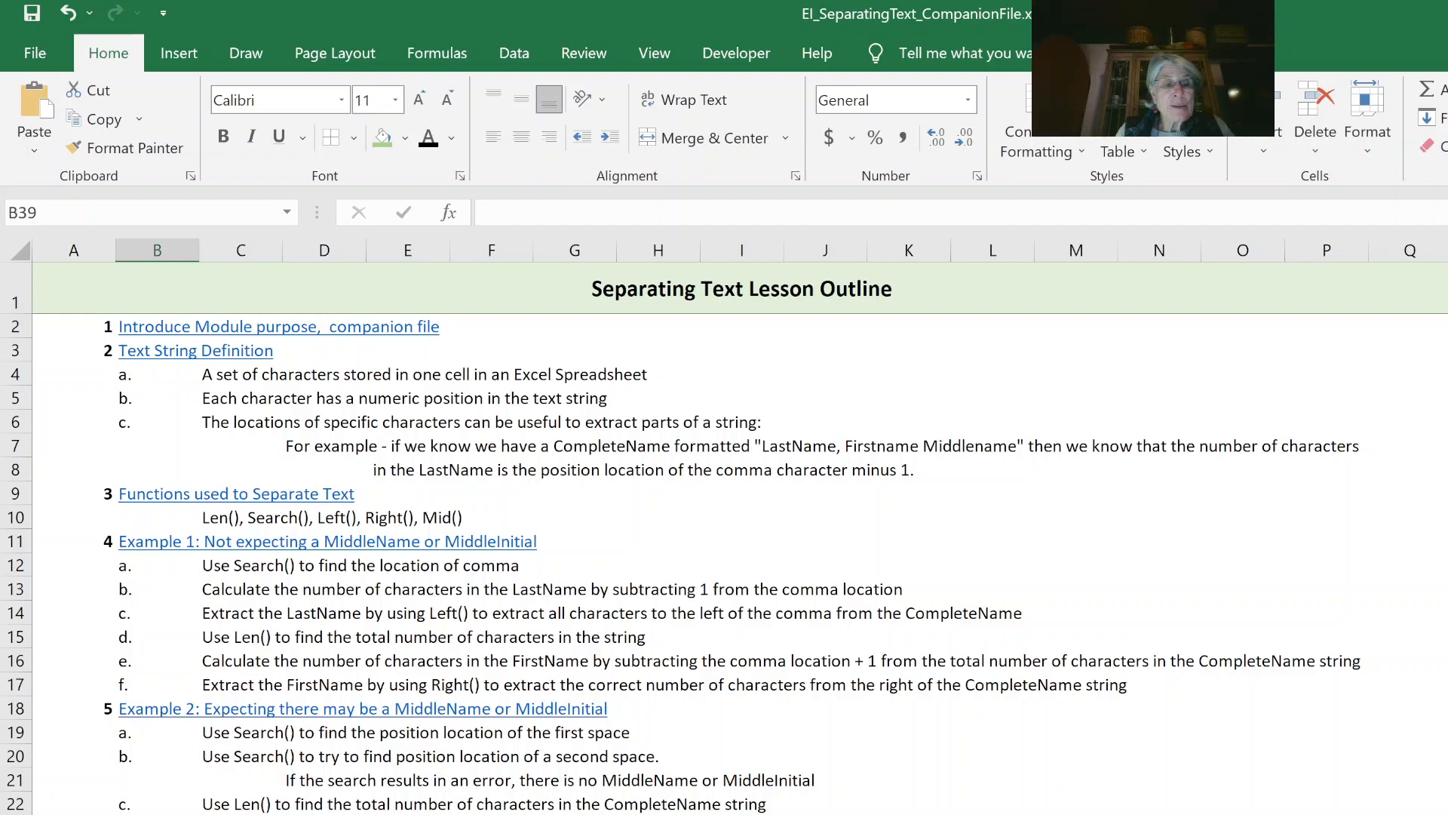
key(ctrl+Page_Up)
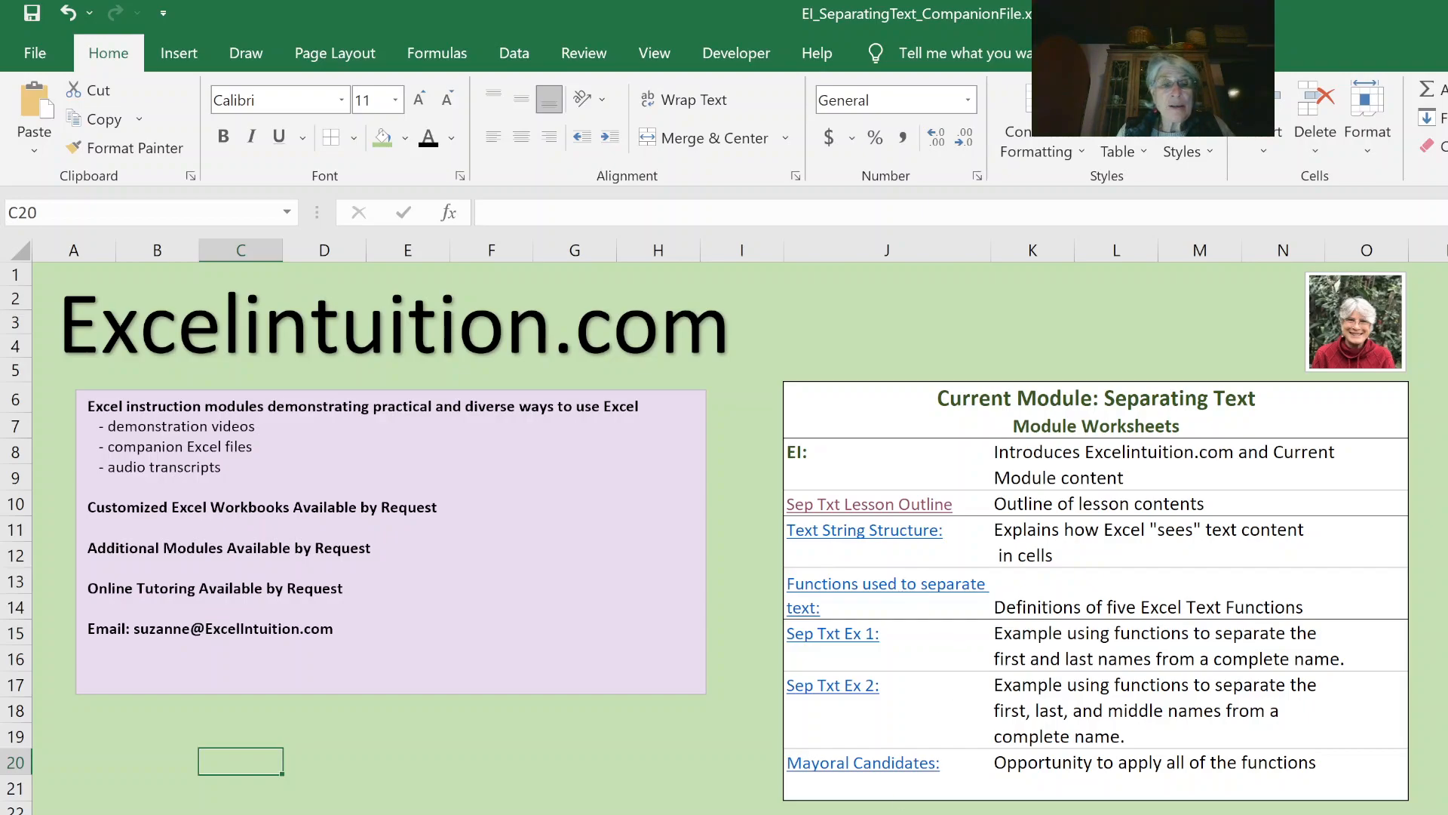
click(887, 585)
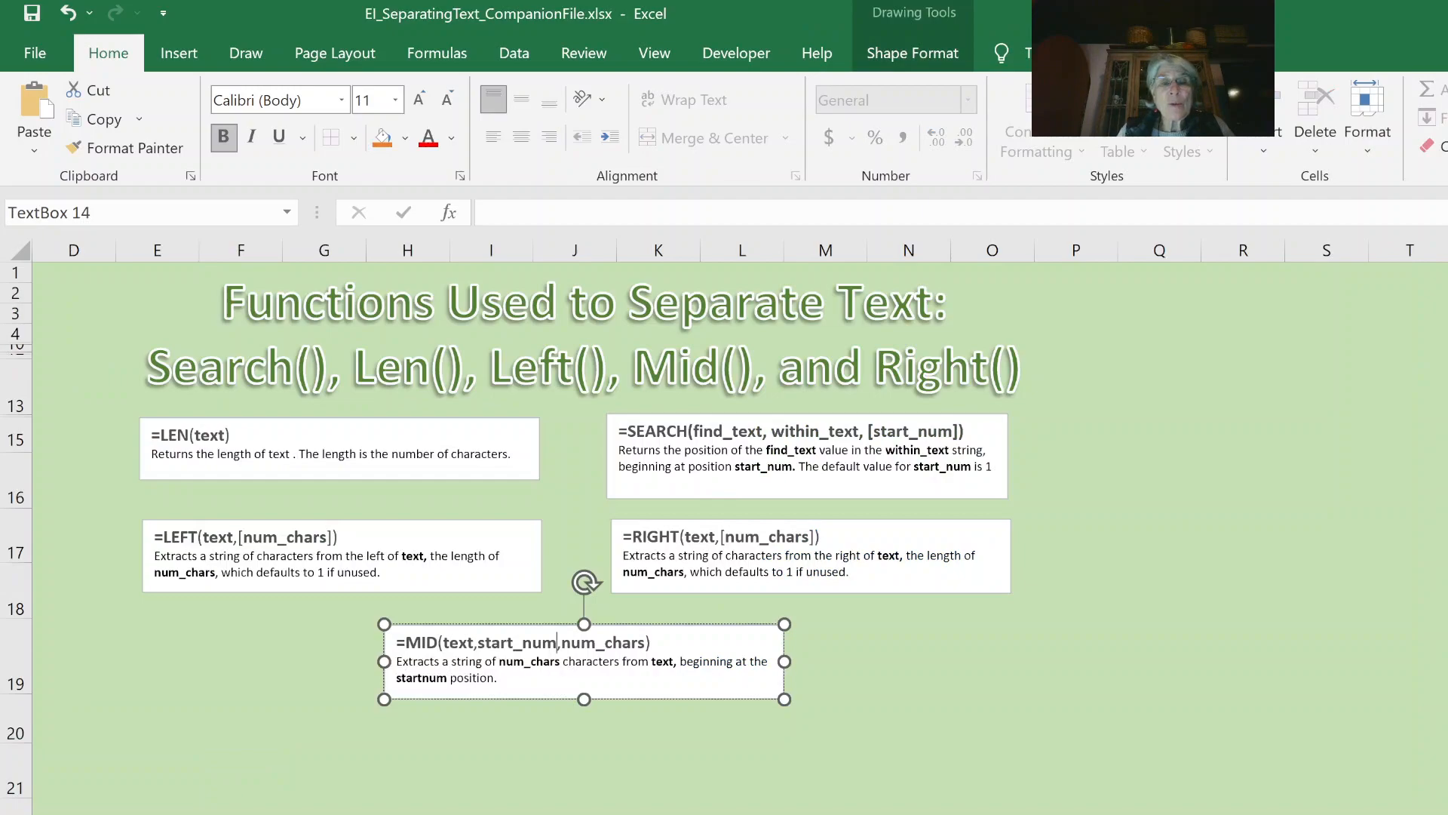
click(952, 709)
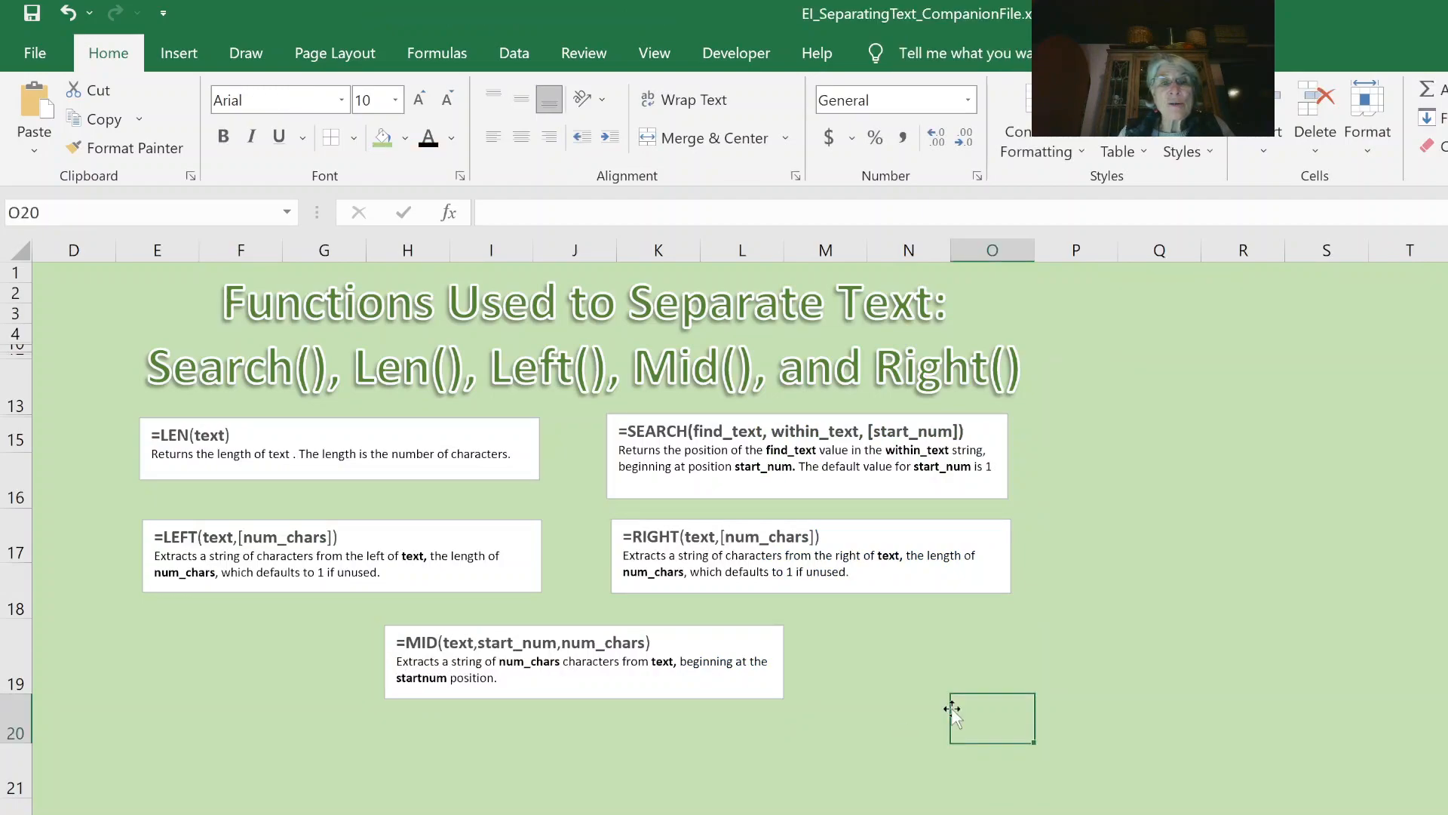